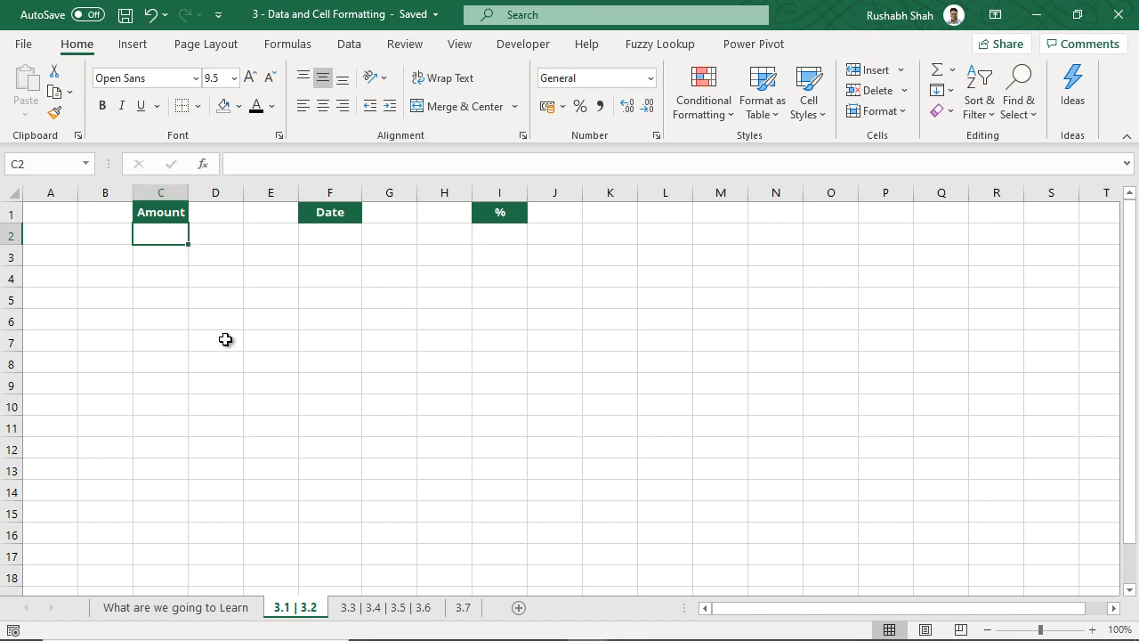
# Step: Review the available number format categories for cell C2 in the Format Cells dialog
pyautogui.keyDown('ctrl'); pyautogui.scroll(4, 225, 339); pyautogui.keyUp('ctrl')
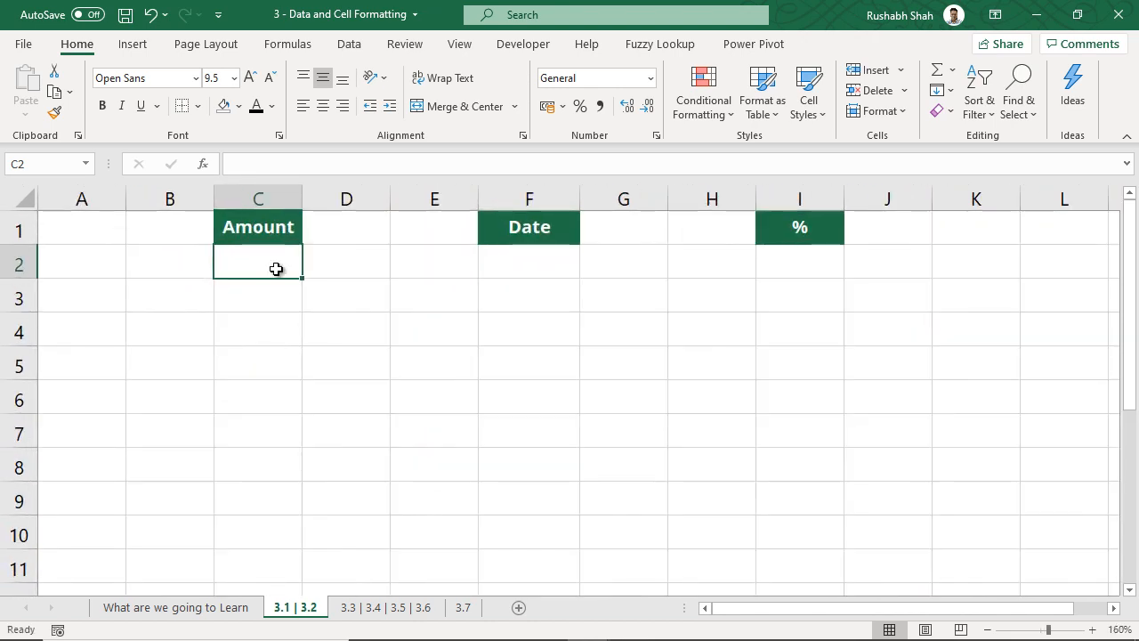
pyautogui.click(273, 194)
pyautogui.click(268, 271)
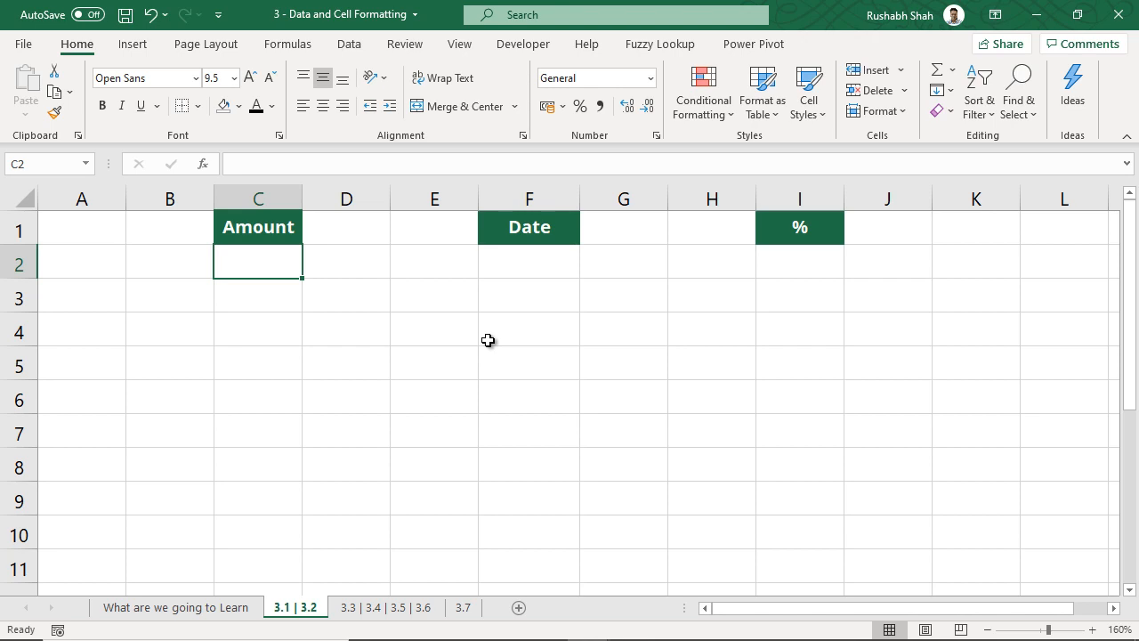
pyautogui.rightClick(293, 267)
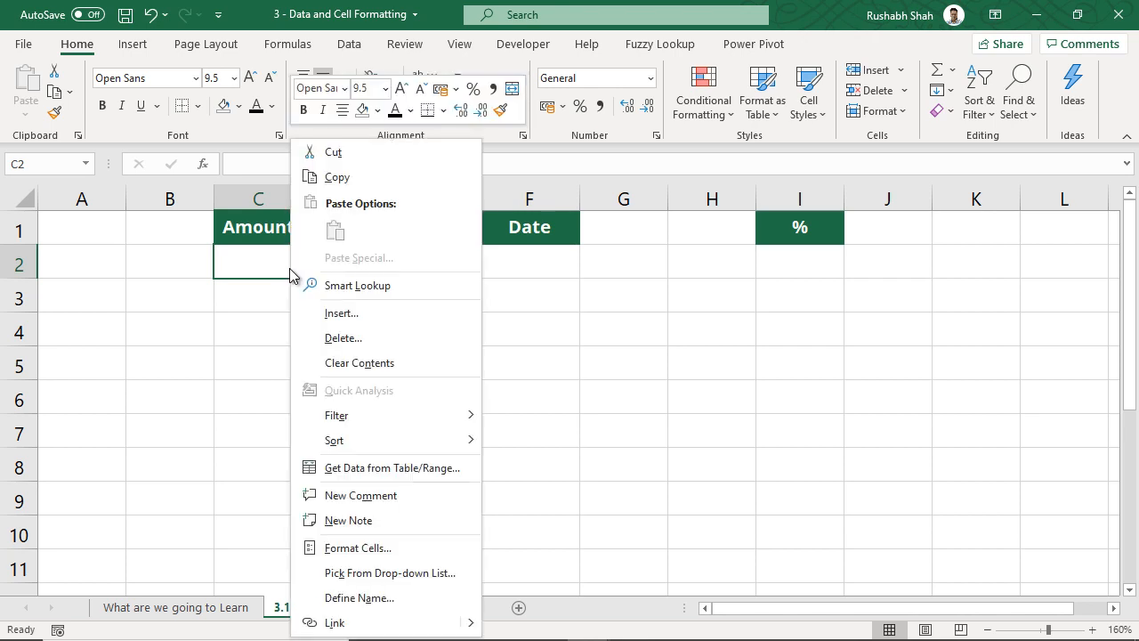
pyautogui.click(390, 549)
pyautogui.moveTo(377, 216); pyautogui.dragTo(607, 101)
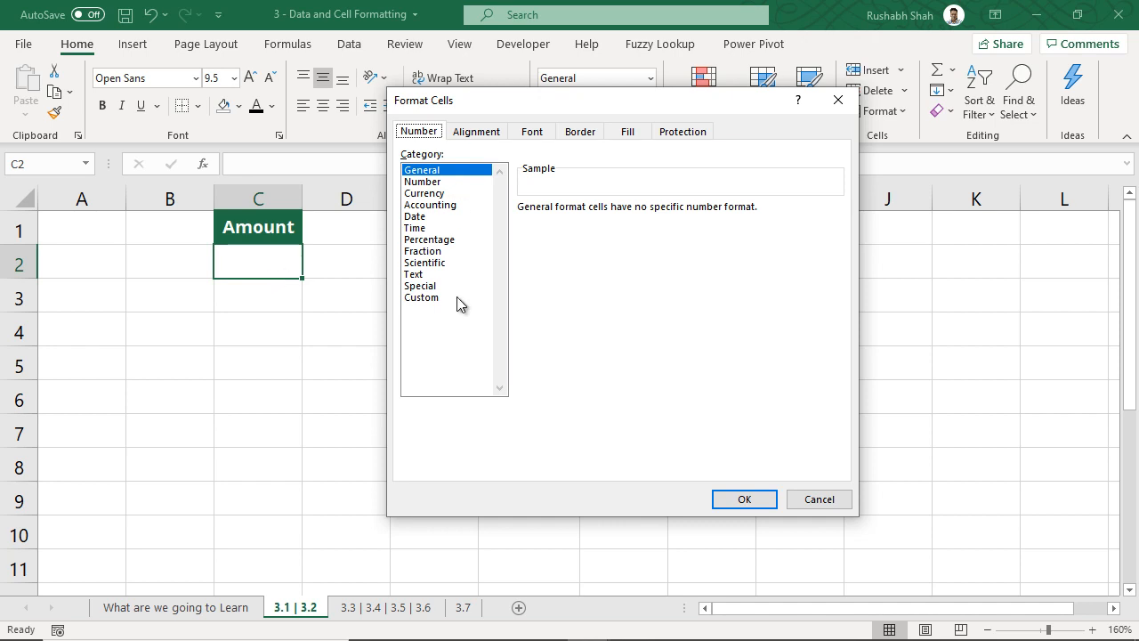
pyautogui.click(833, 499)
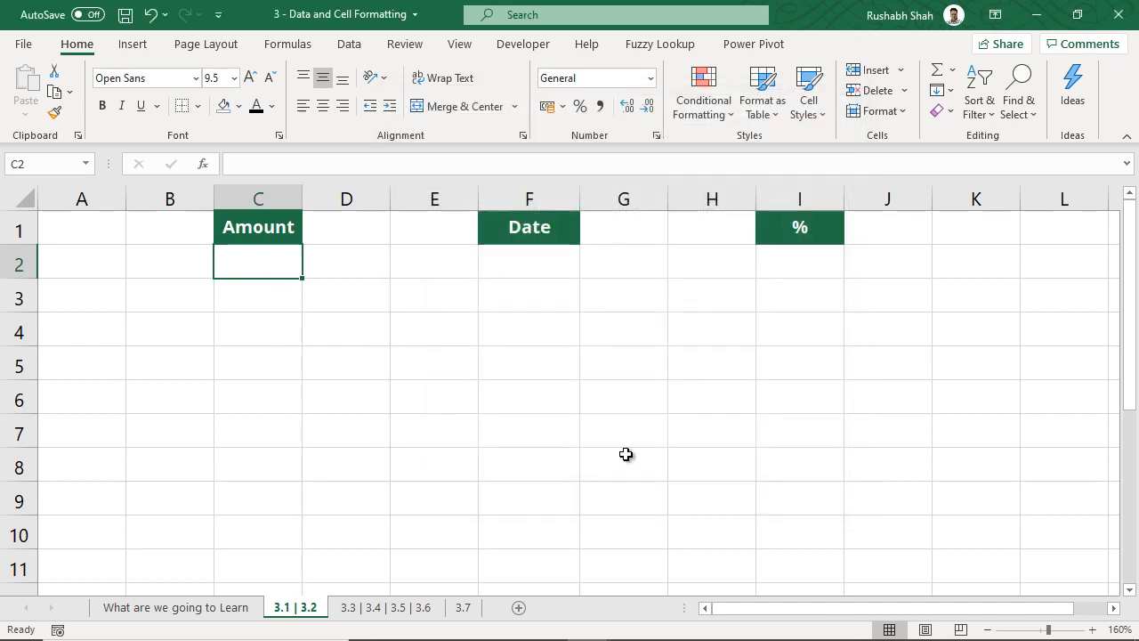
# Step: Format the whole Amount column as Number with 2 decimal places, a 1000 separator and negative numbers in red with a minus sign
pyautogui.click(252, 189)
pyautogui.rightClick(254, 184)
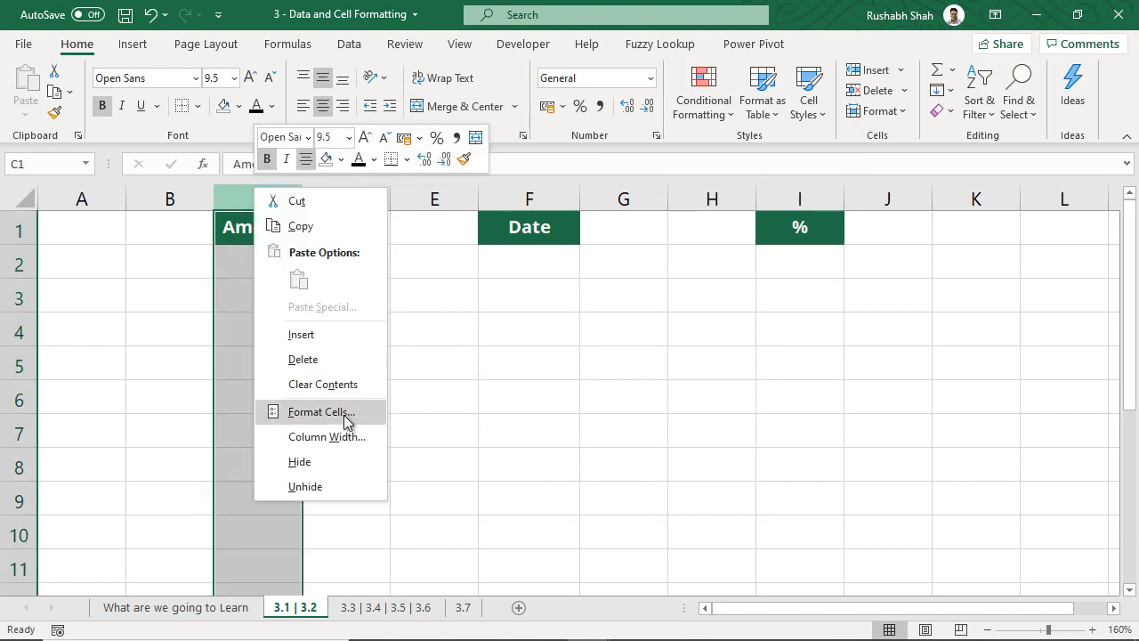
pyautogui.click(344, 415)
pyautogui.moveTo(363, 205); pyautogui.dragTo(666, 140)
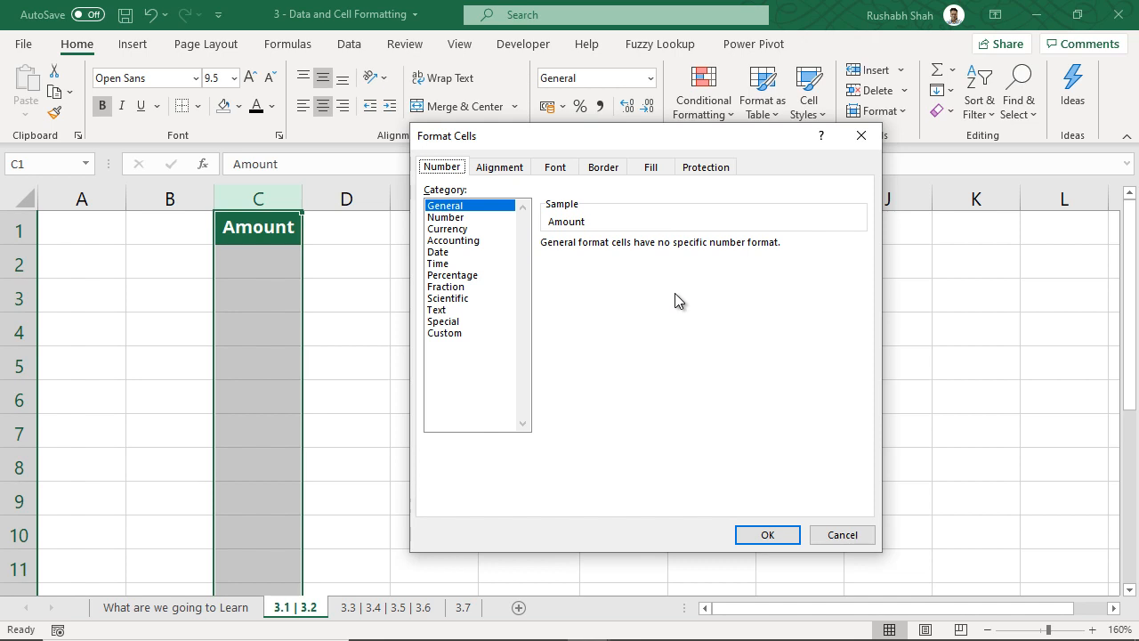
pyautogui.click(464, 219)
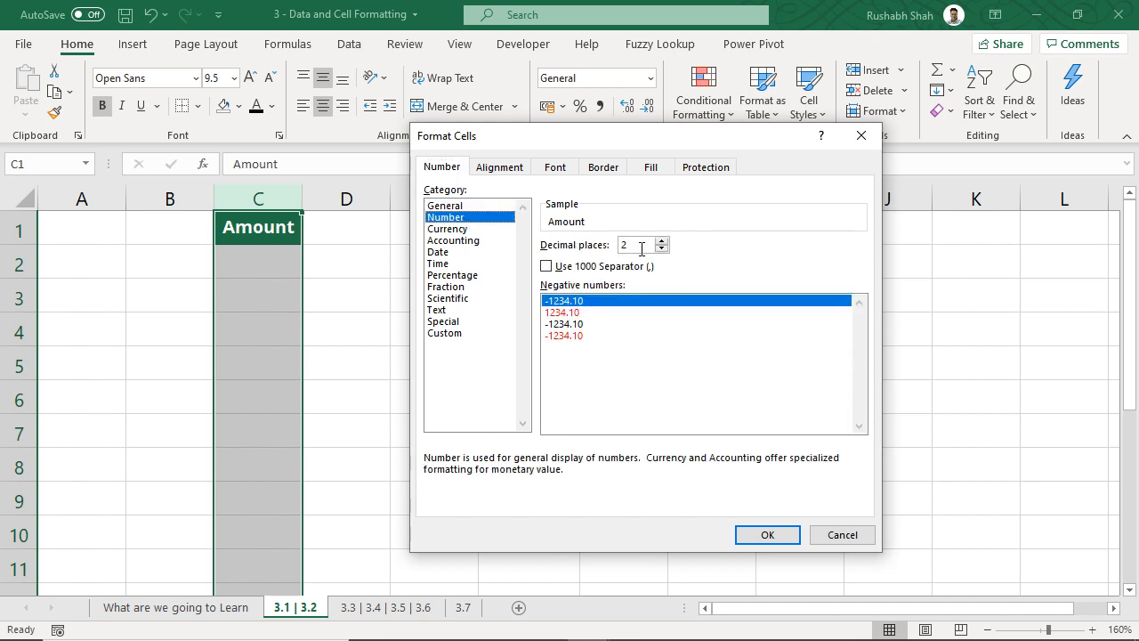
pyautogui.moveTo(641, 249); pyautogui.dragTo(621, 246)
pyautogui.click(605, 267)
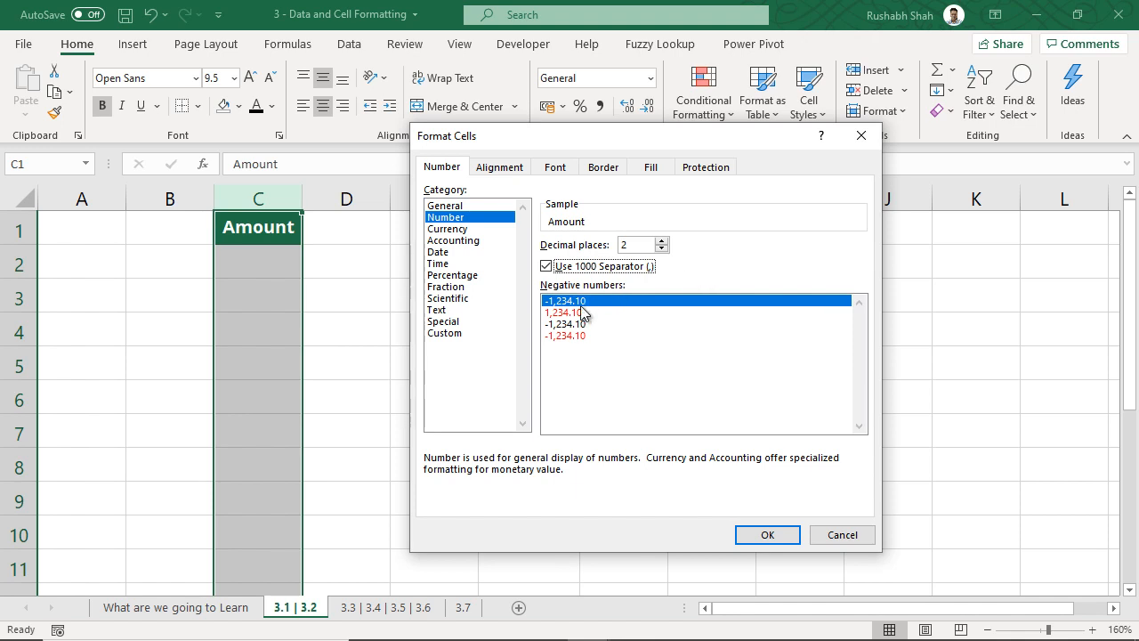
pyautogui.click(572, 337)
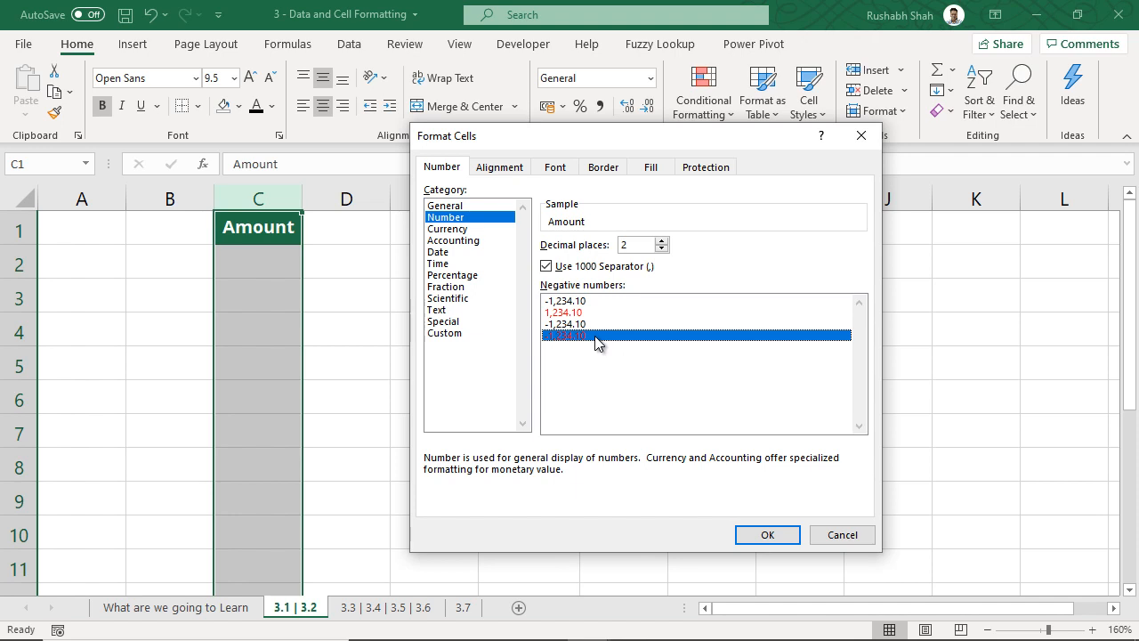
pyautogui.click(769, 537)
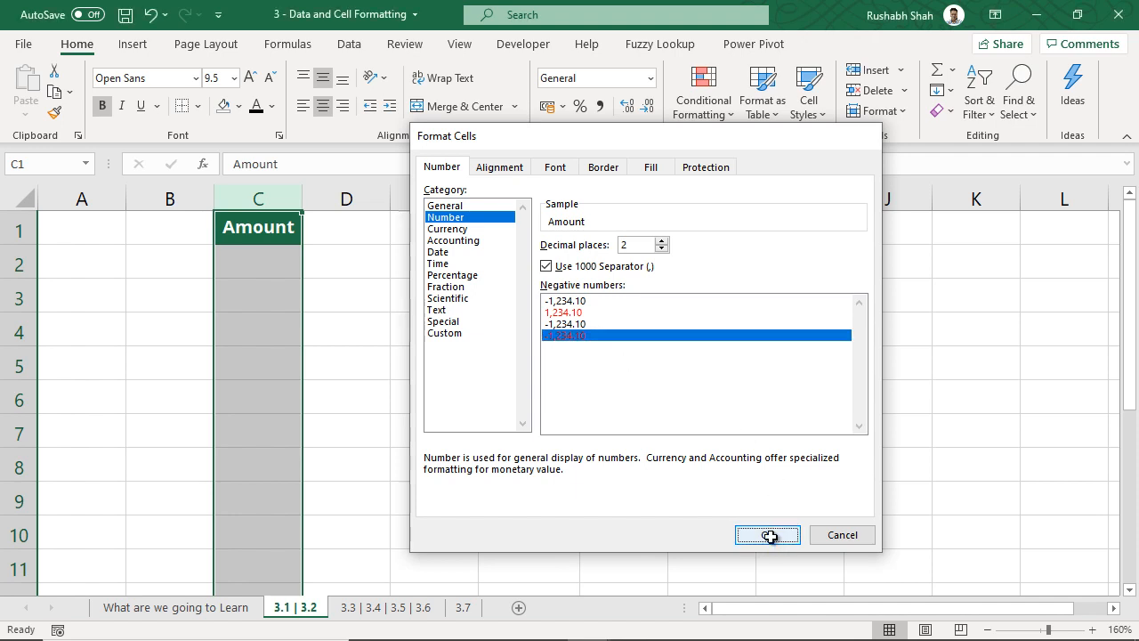
# Step: Enter the amounts 125.554, 125.557 and 125.665548 in cells C2 to C4
pyautogui.click(255, 263)
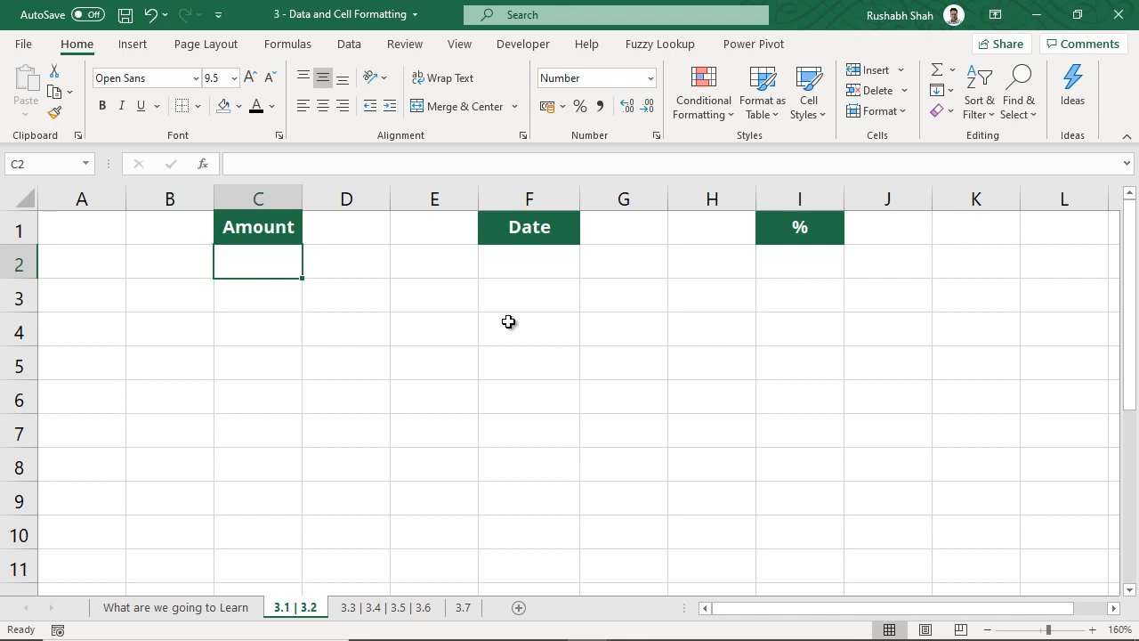
pyautogui.write('12.')
pyautogui.press('BackSpace')
pyautogui.write('5.554')
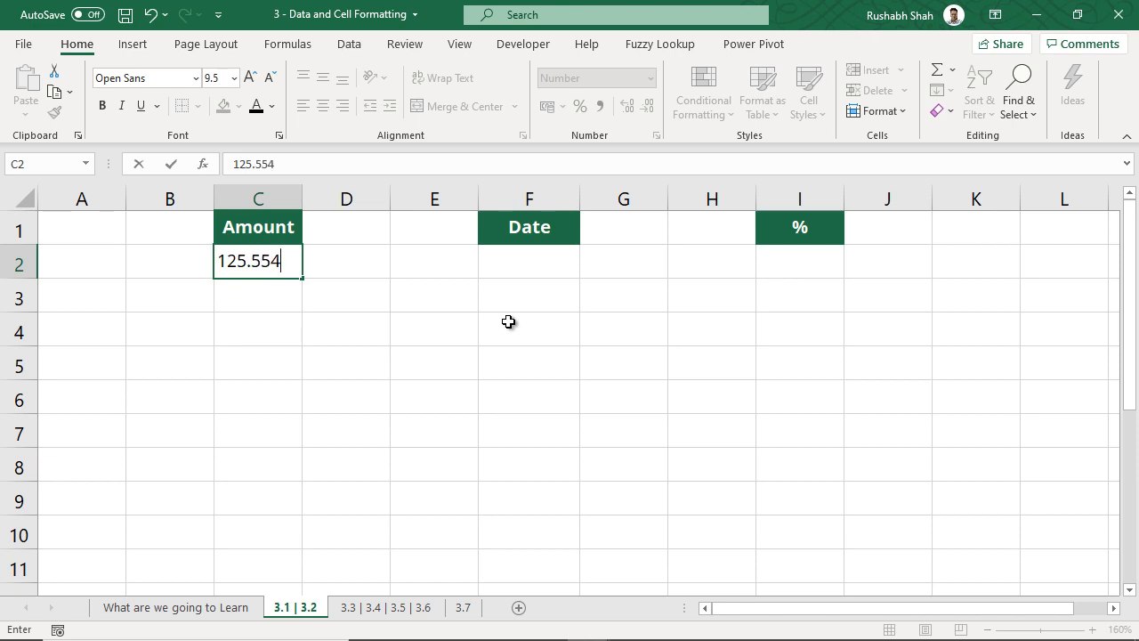
pyautogui.press('Return')
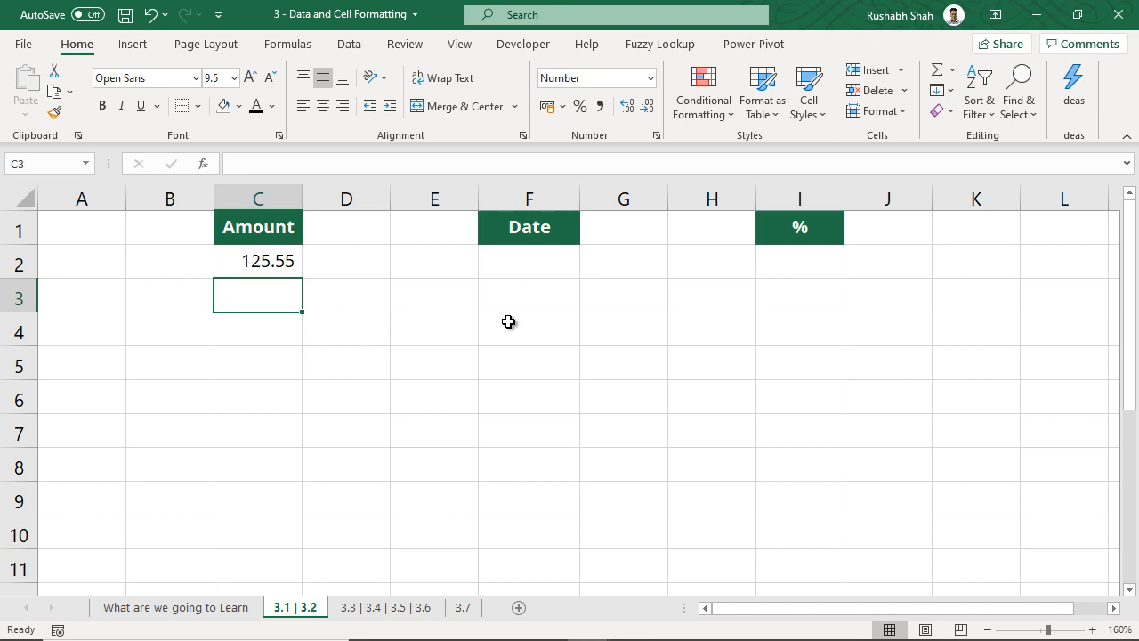
pyautogui.write('125.557')
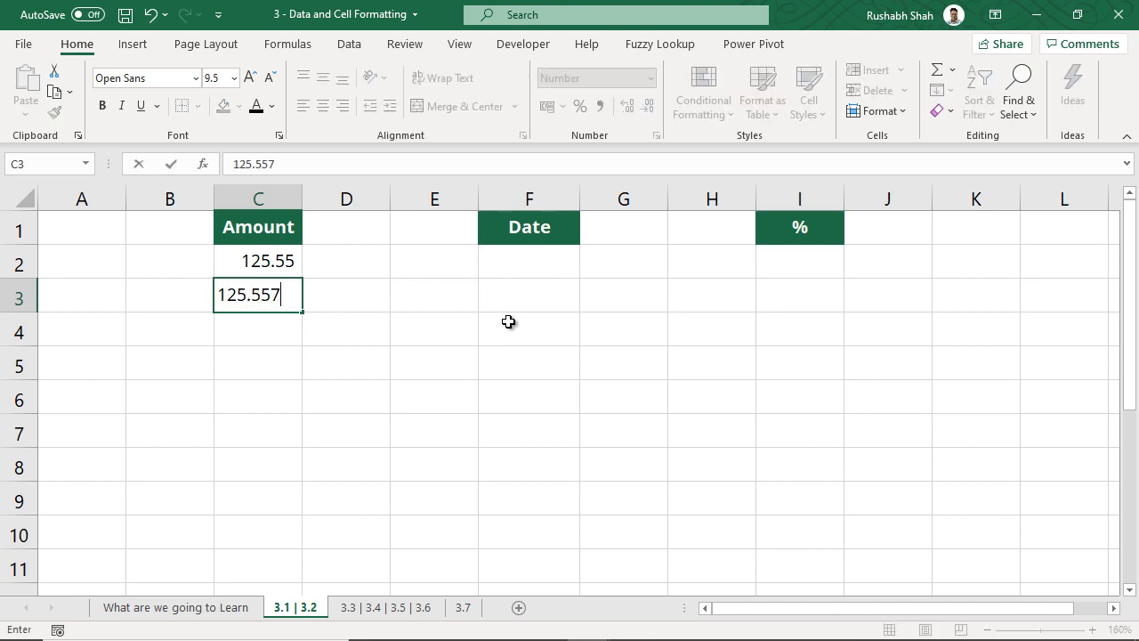
pyautogui.press('Return')
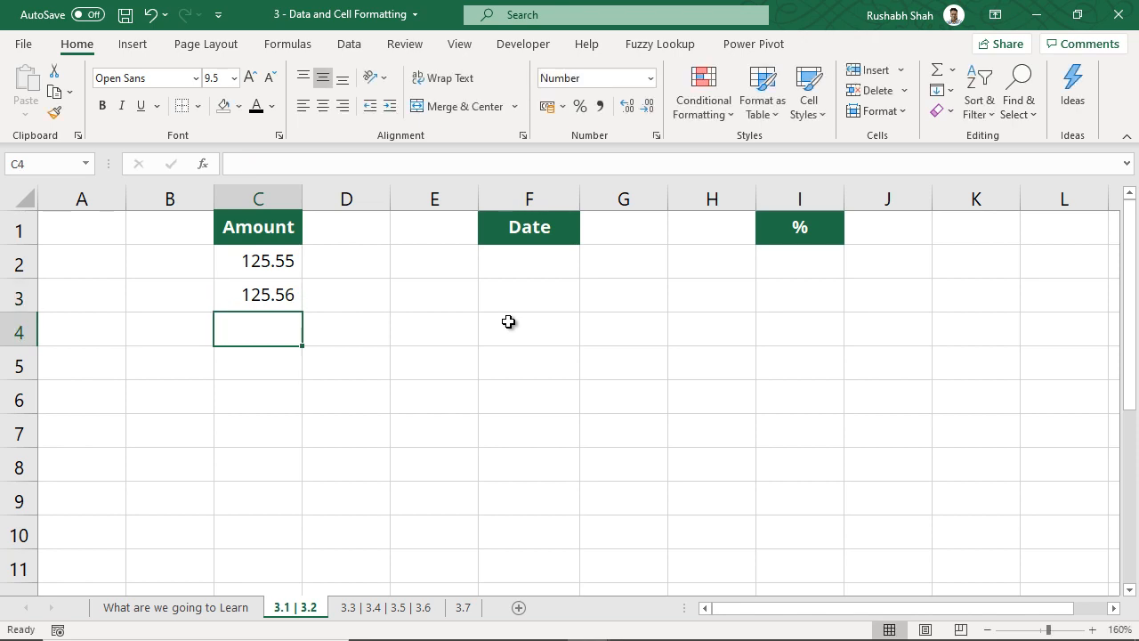
pyautogui.write('125.665548')
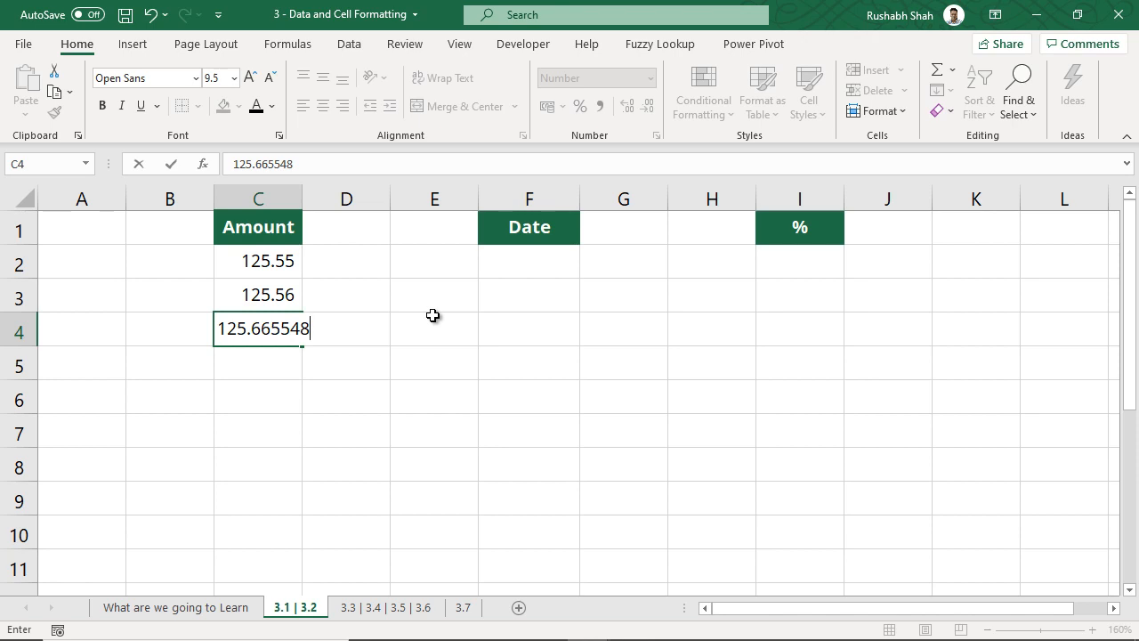
pyautogui.press('Return')
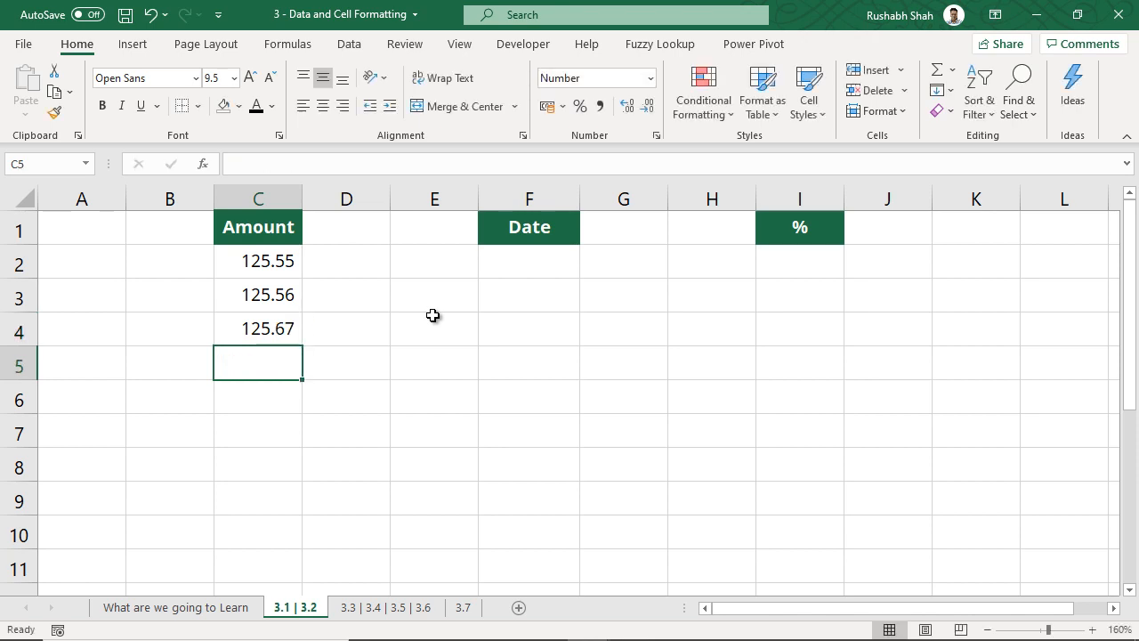
# Step: Enter the amounts 125, 125.5, 5000 and -5000 in cells C5 to C8
pyautogui.write('125')
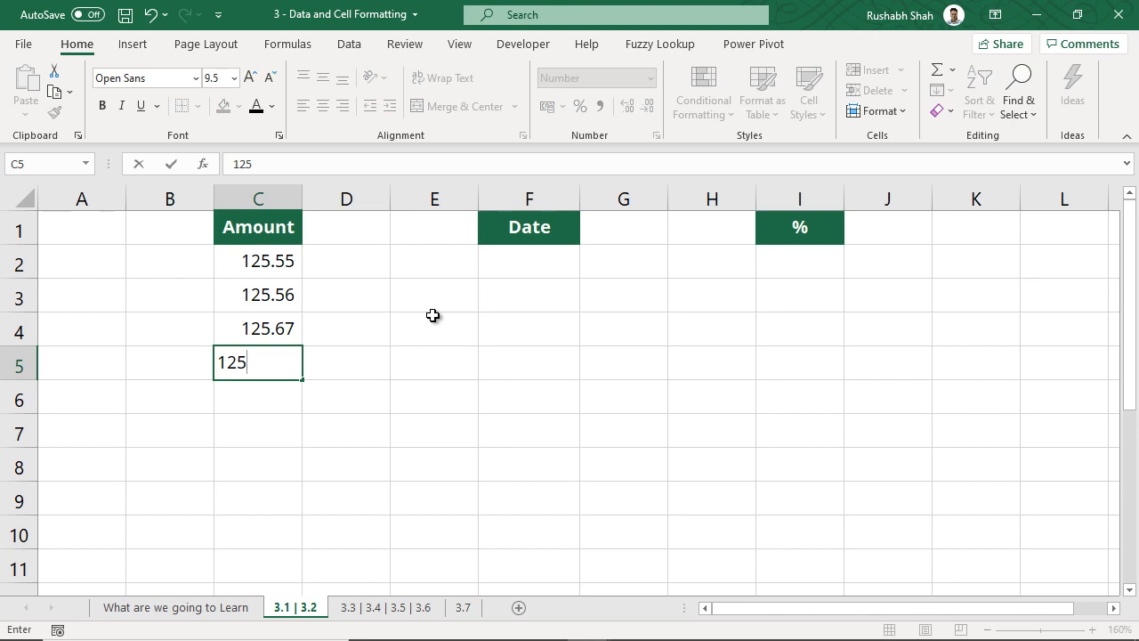
pyautogui.press('Return')
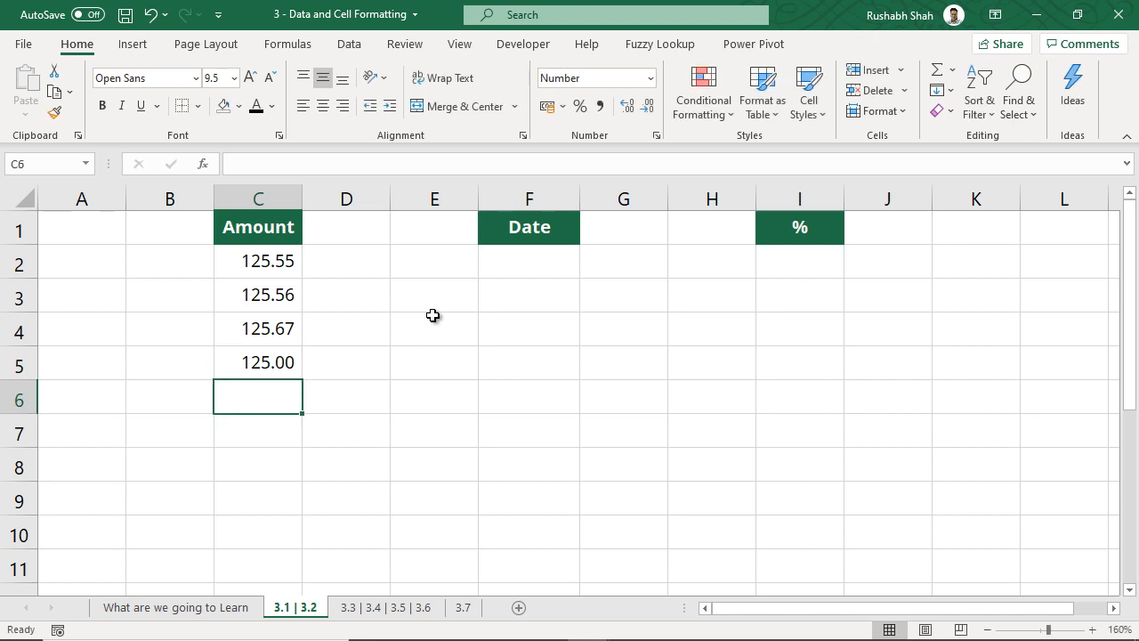
pyautogui.write('125.5')
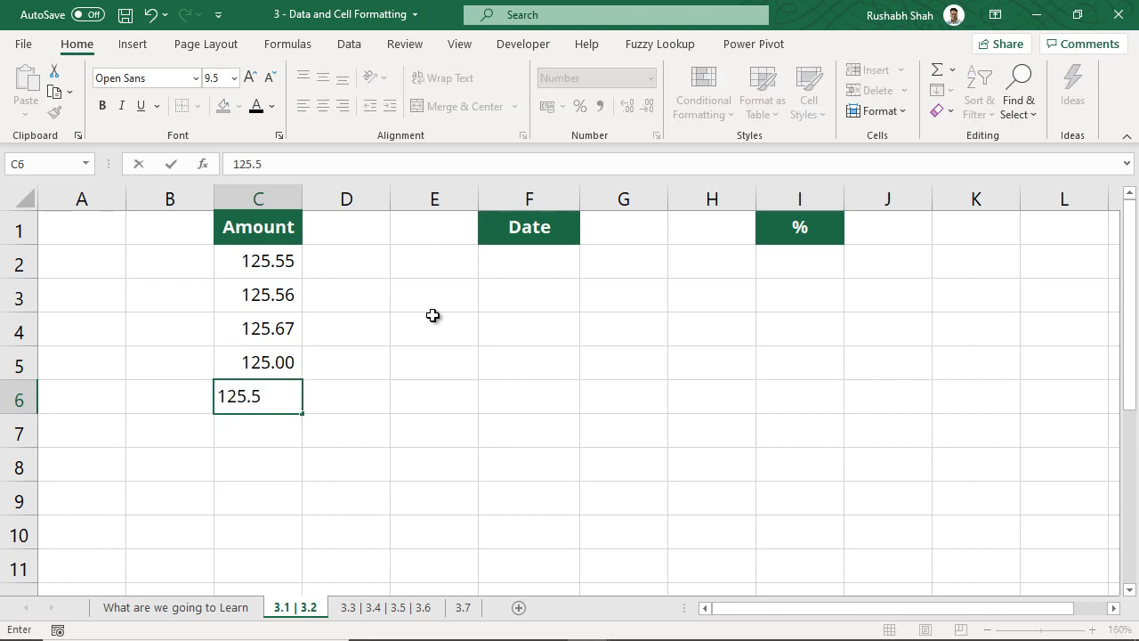
pyautogui.press('Return')
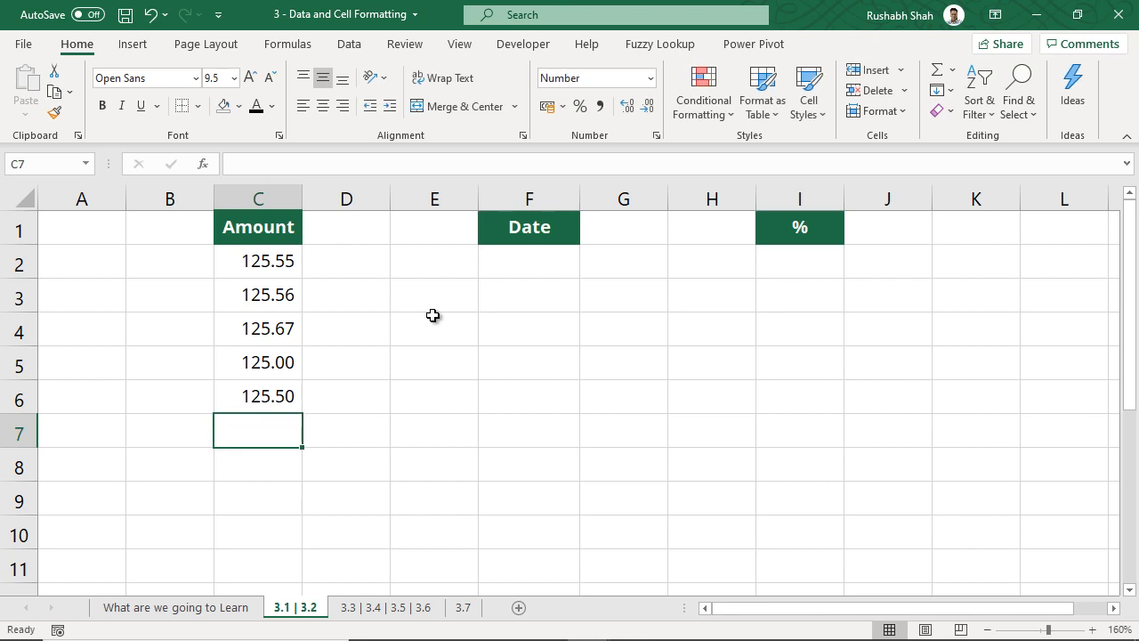
pyautogui.write('5000')
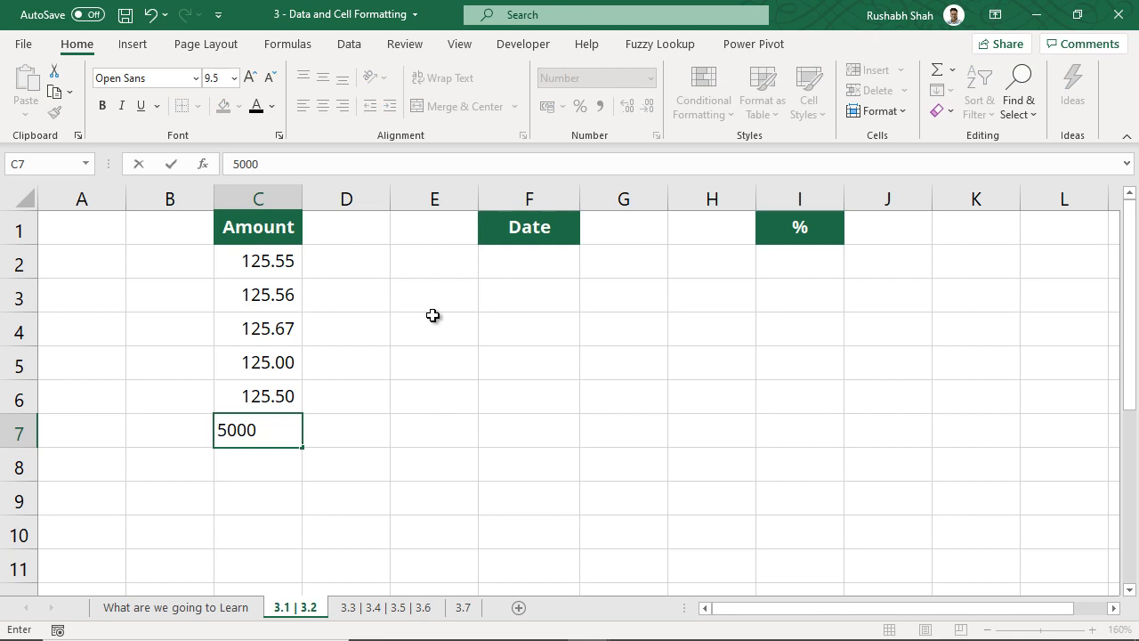
pyautogui.press('Return')
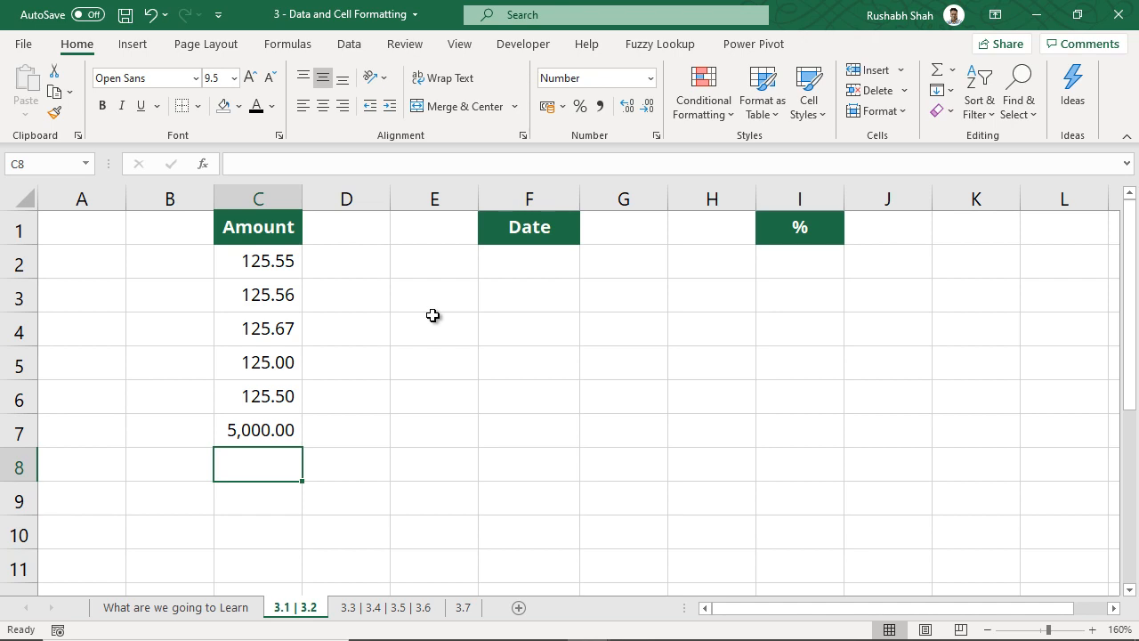
pyautogui.write('-5000')
pyautogui.press('Return')
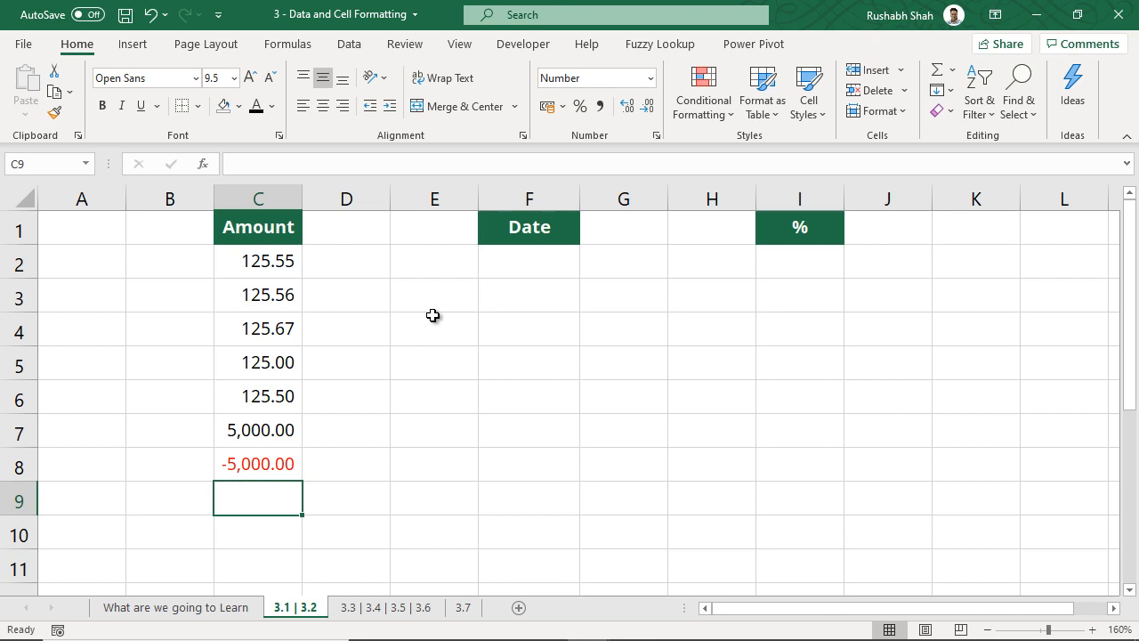
# Step: Check the number format settings of the empty cell C9 below the amounts
pyautogui.click(653, 78)
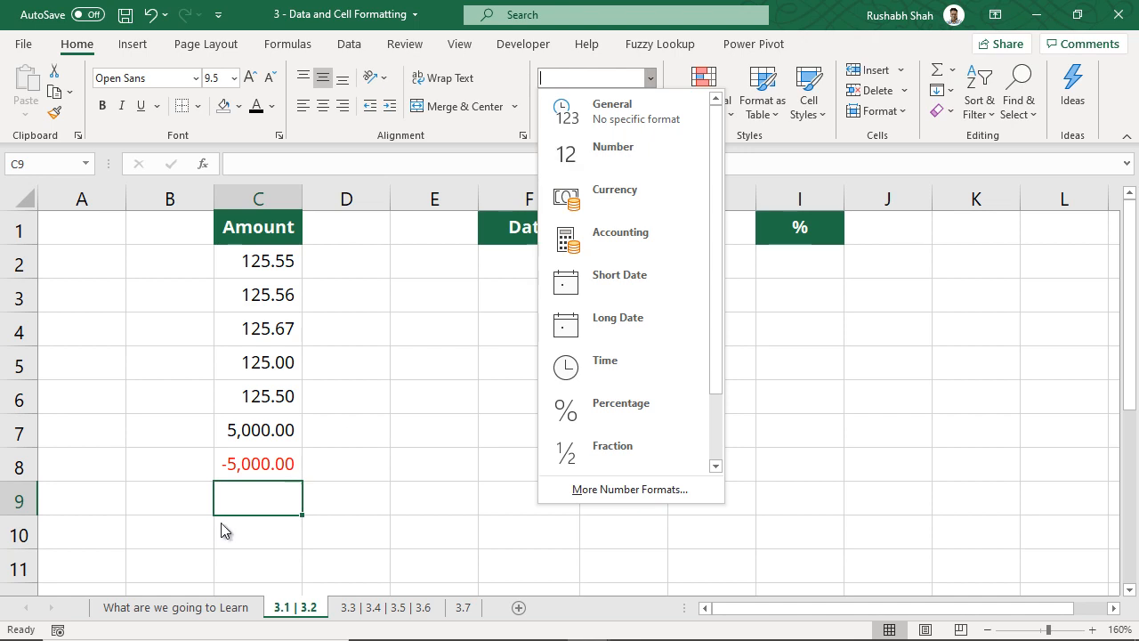
pyautogui.rightClick(244, 506)
pyautogui.click(306, 416)
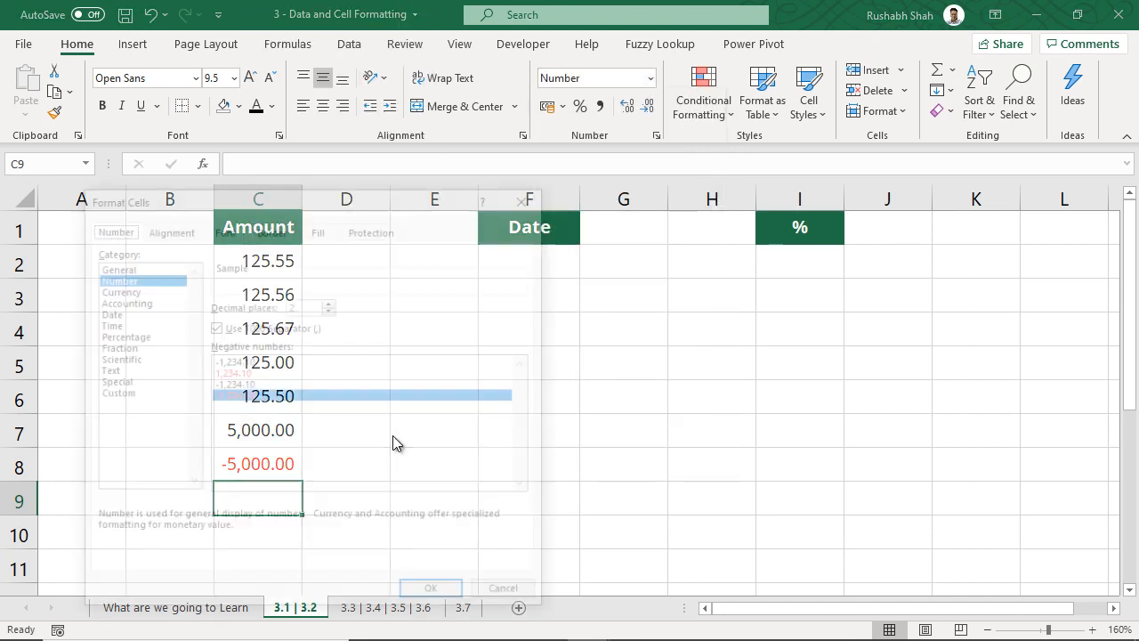
pyautogui.moveTo(356, 206); pyautogui.dragTo(740, 153)
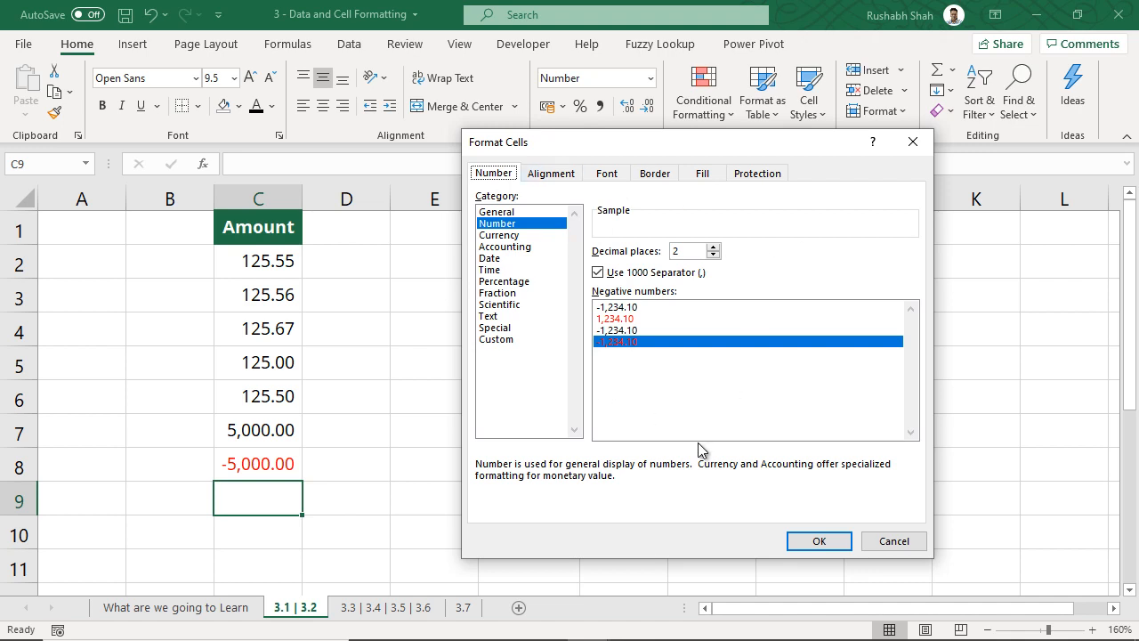
pyautogui.click(869, 545)
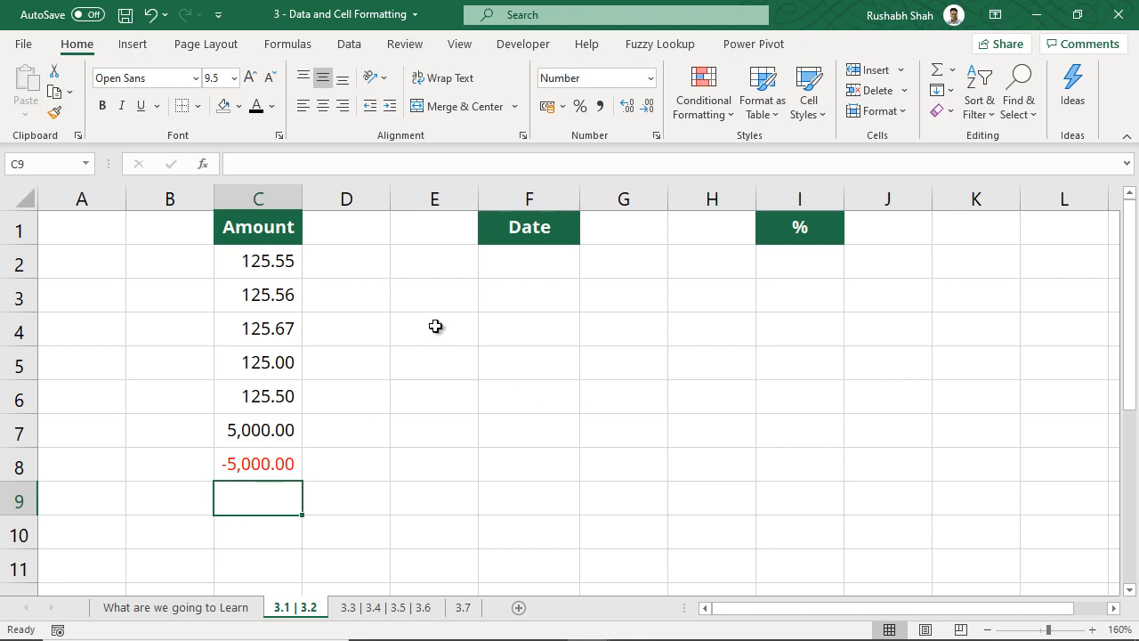
# Step: Format the whole Amount column as Currency with the $ English (Australia) symbol, keeping 2 decimal places and red negative numbers
pyautogui.click(259, 198)
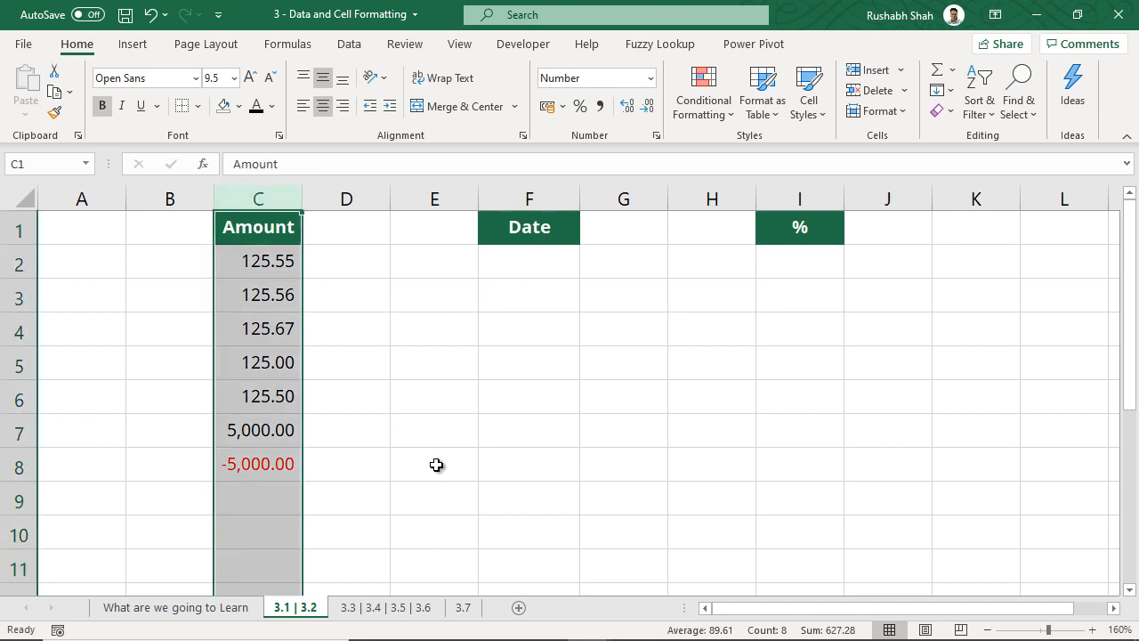
pyautogui.rightClick(268, 199)
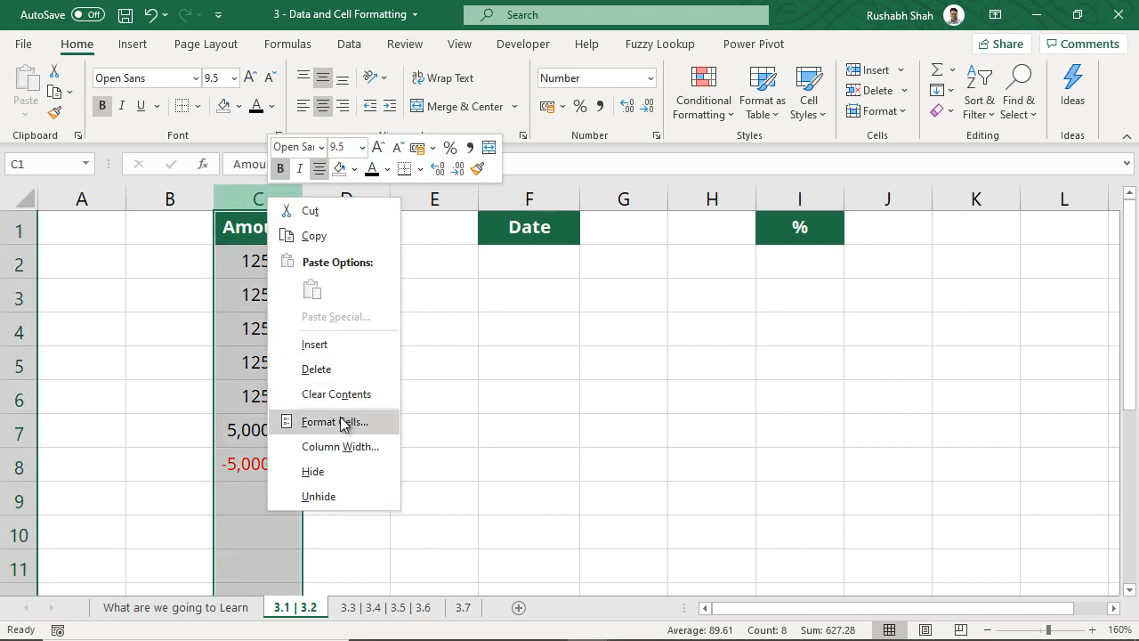
pyautogui.click(341, 422)
pyautogui.moveTo(361, 204); pyautogui.dragTo(685, 167)
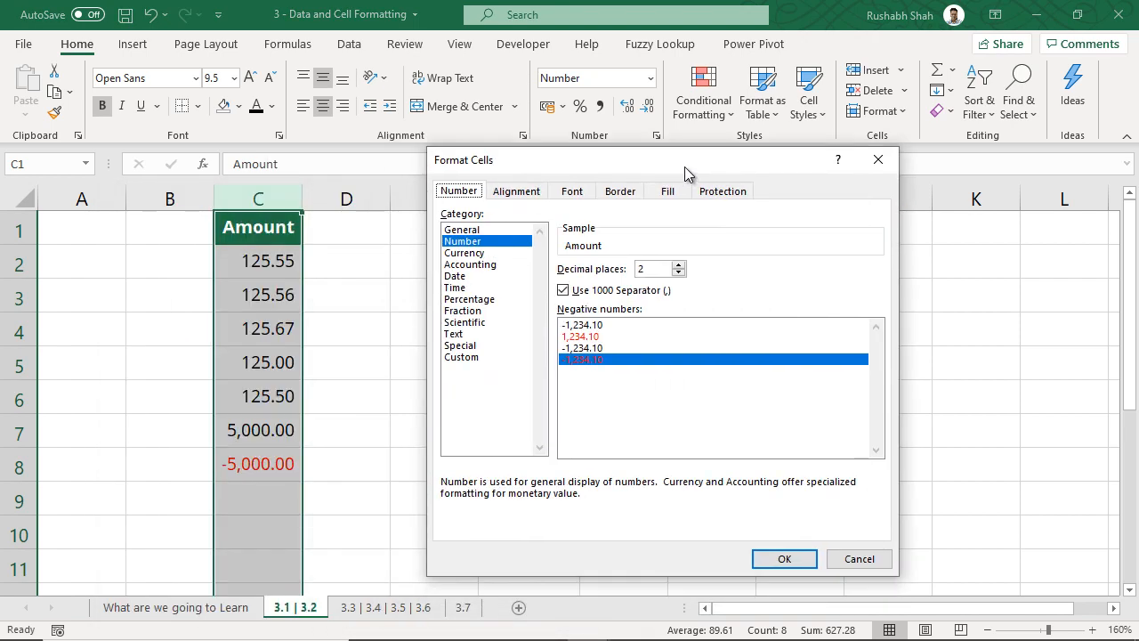
pyautogui.click(479, 254)
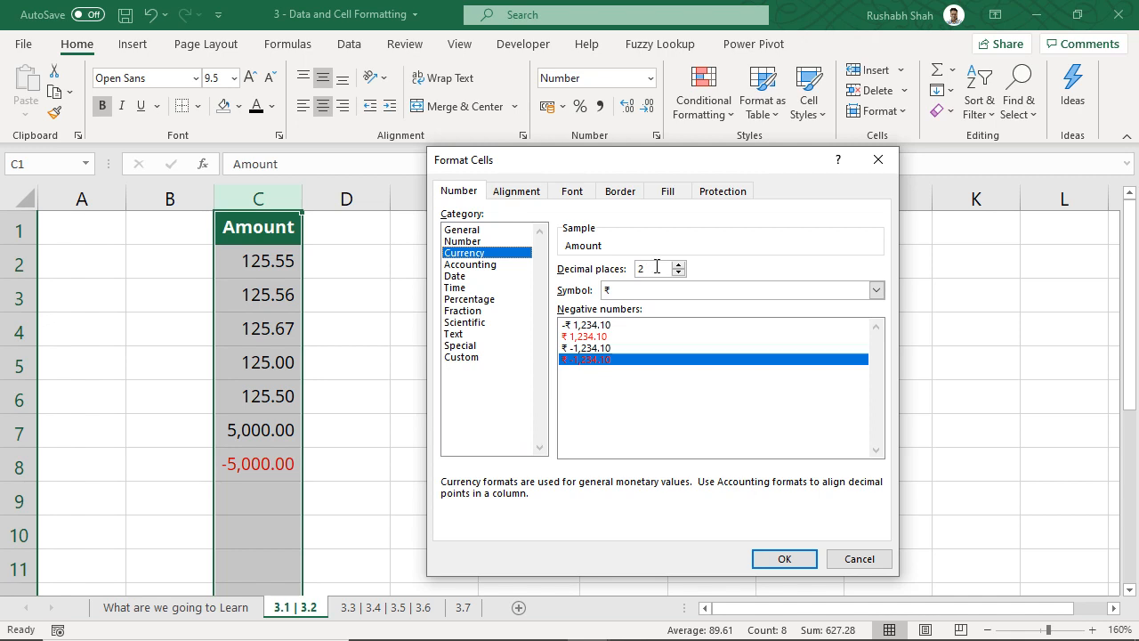
pyautogui.click(668, 291)
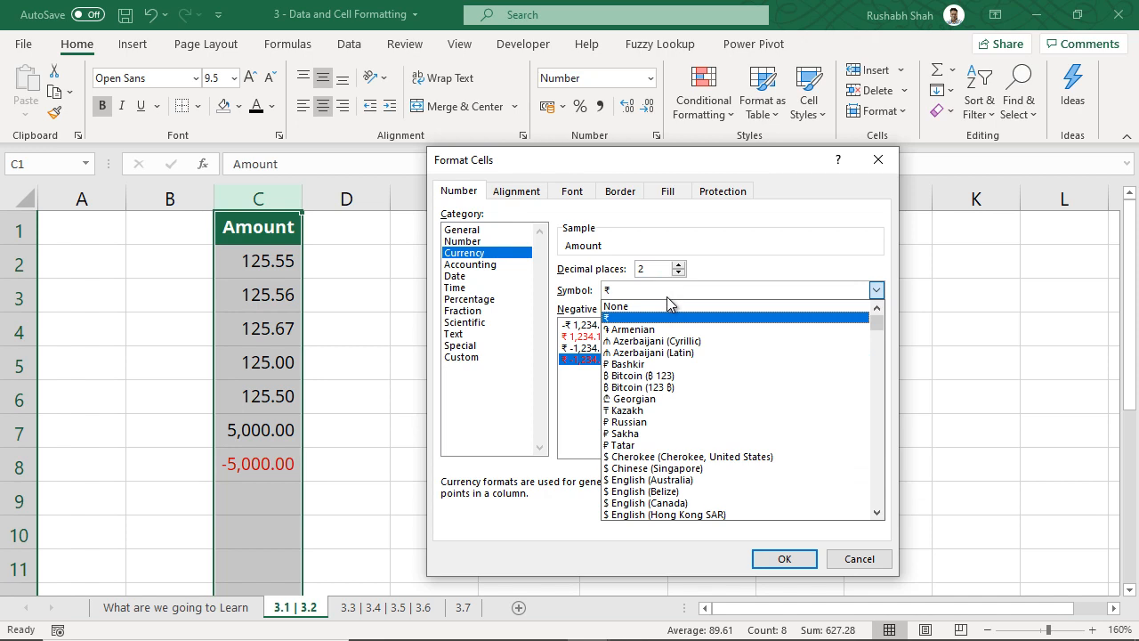
pyautogui.scroll(-2, 694, 426)
pyautogui.scroll(-3, 694, 426)
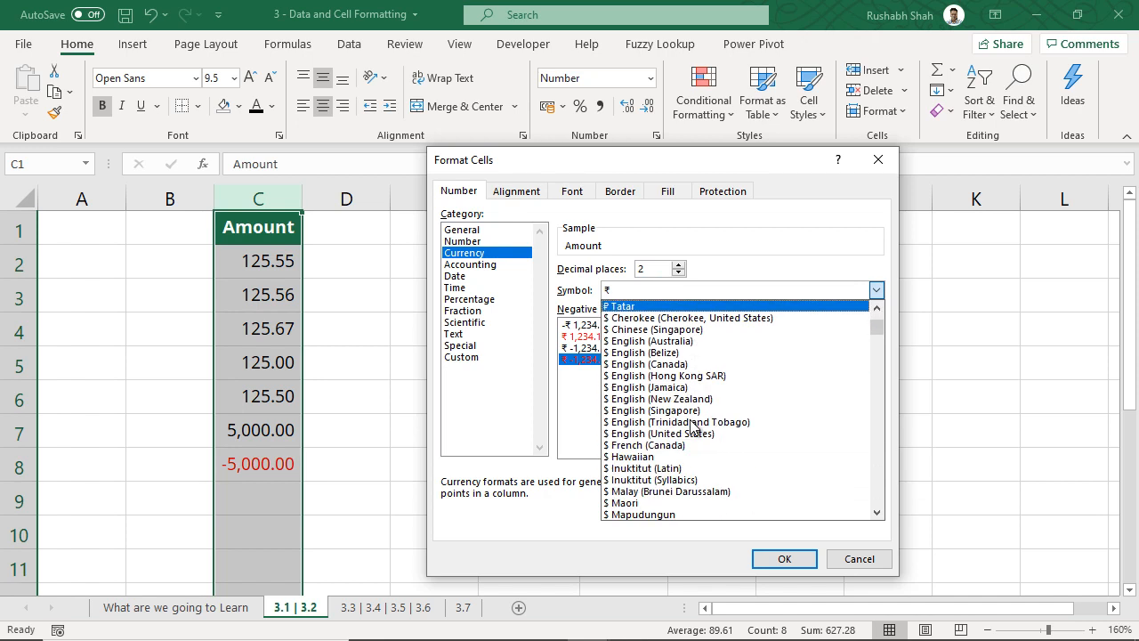
pyautogui.click(678, 342)
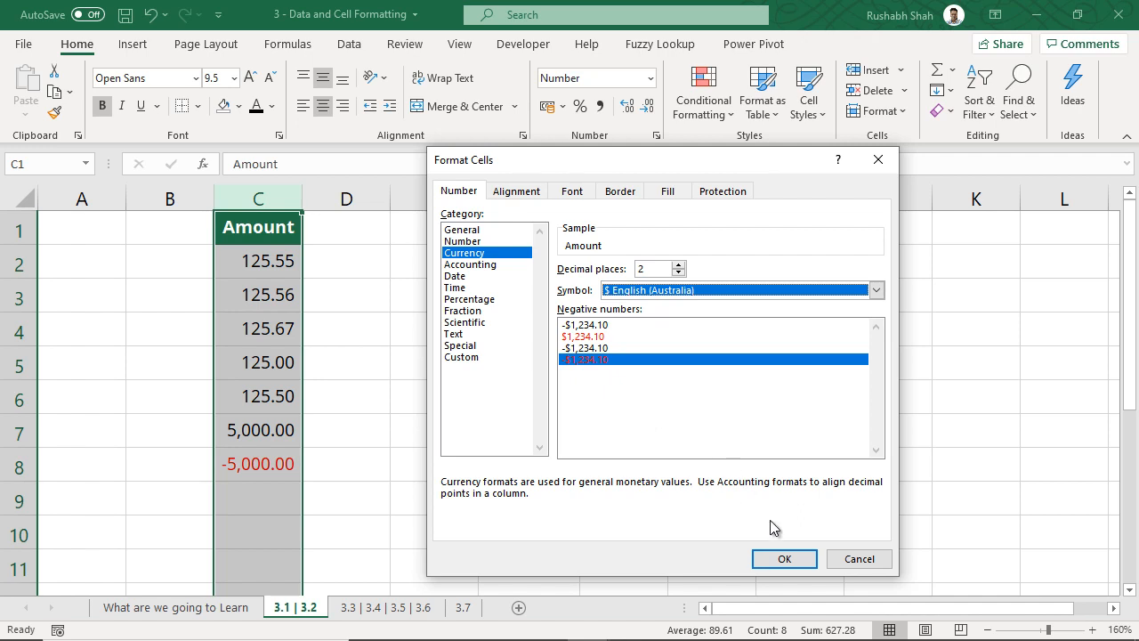
pyautogui.click(780, 559)
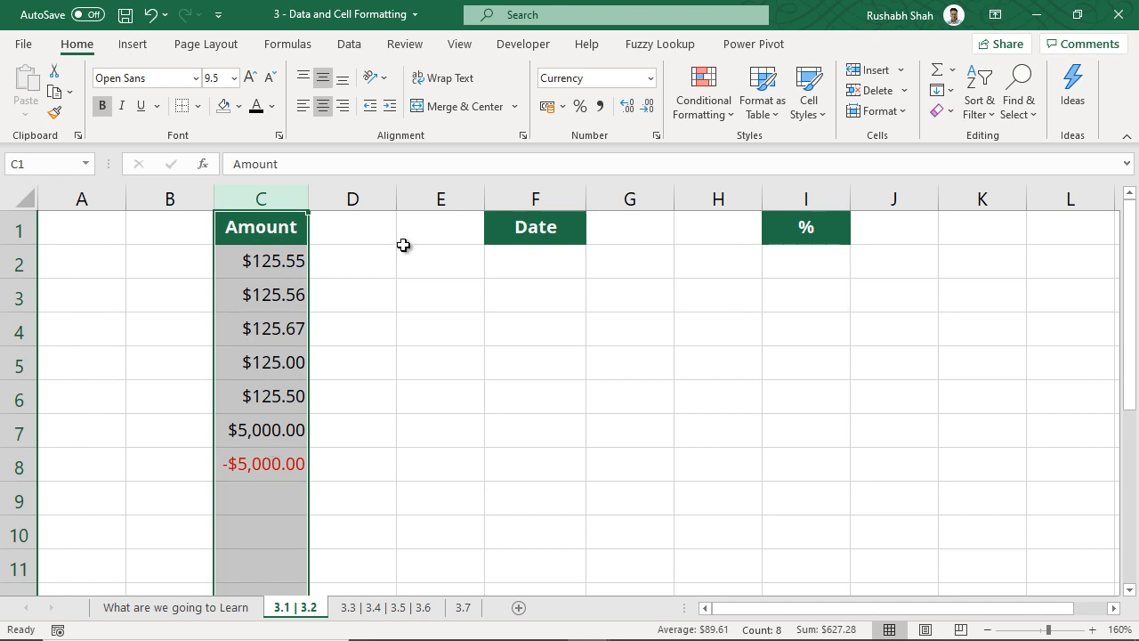
# Step: Enter the amount with a hand-written currency prefix, rs. 100, in cell D2
pyautogui.click(383, 264)
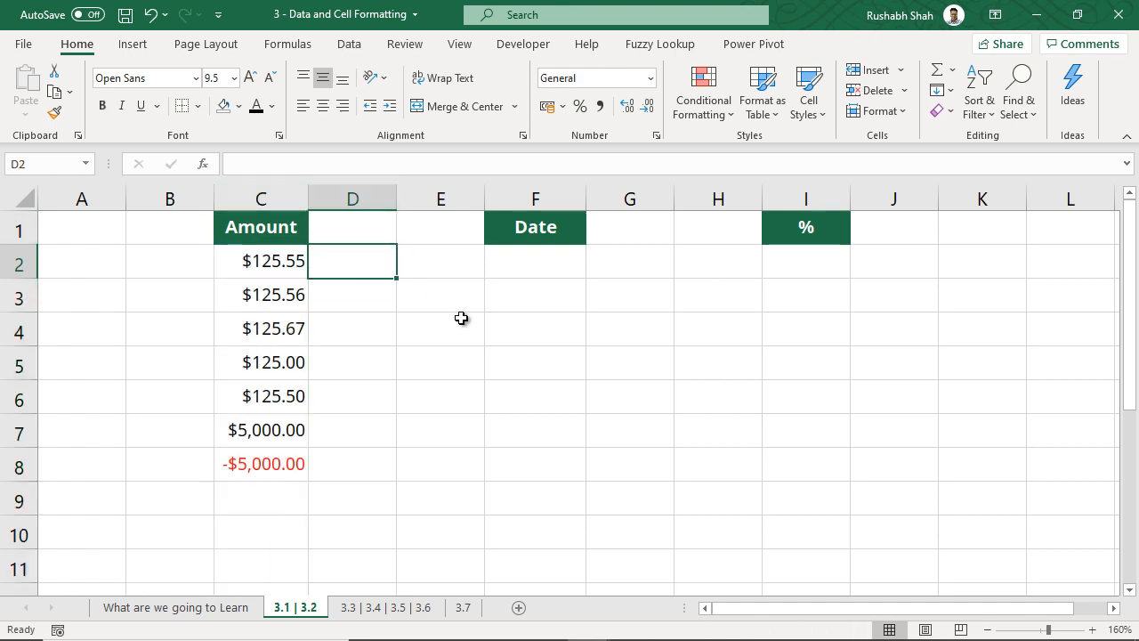
pyautogui.write('rs')
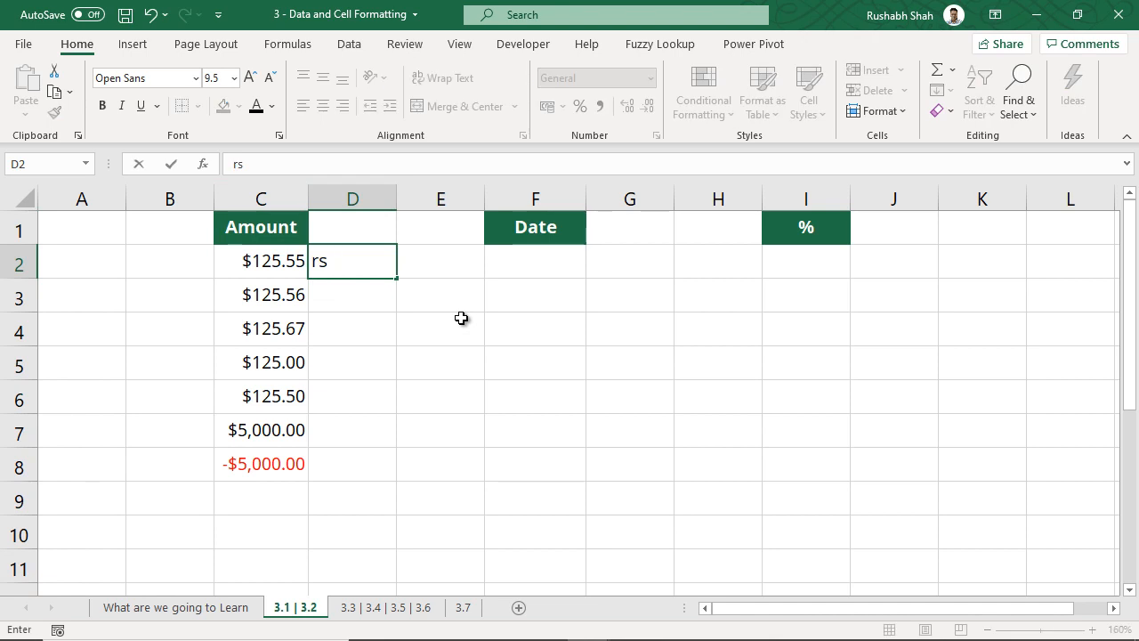
pyautogui.write('. 100')
pyautogui.press('Return')
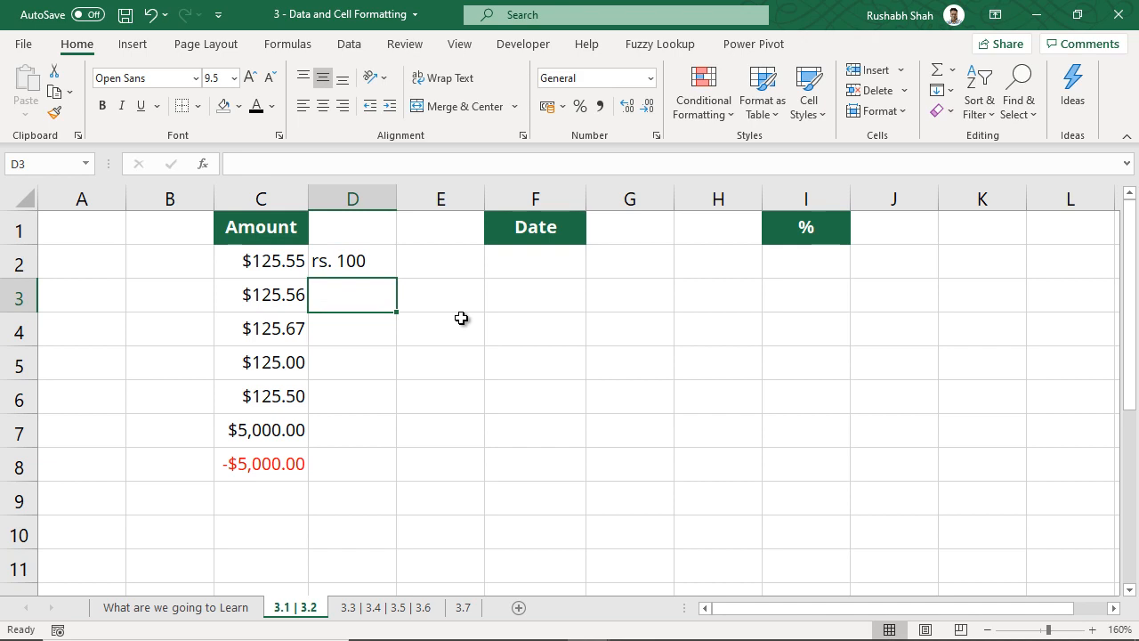
# Step: Replace the contents of cell D2 with the plain number 100
pyautogui.click(370, 259)
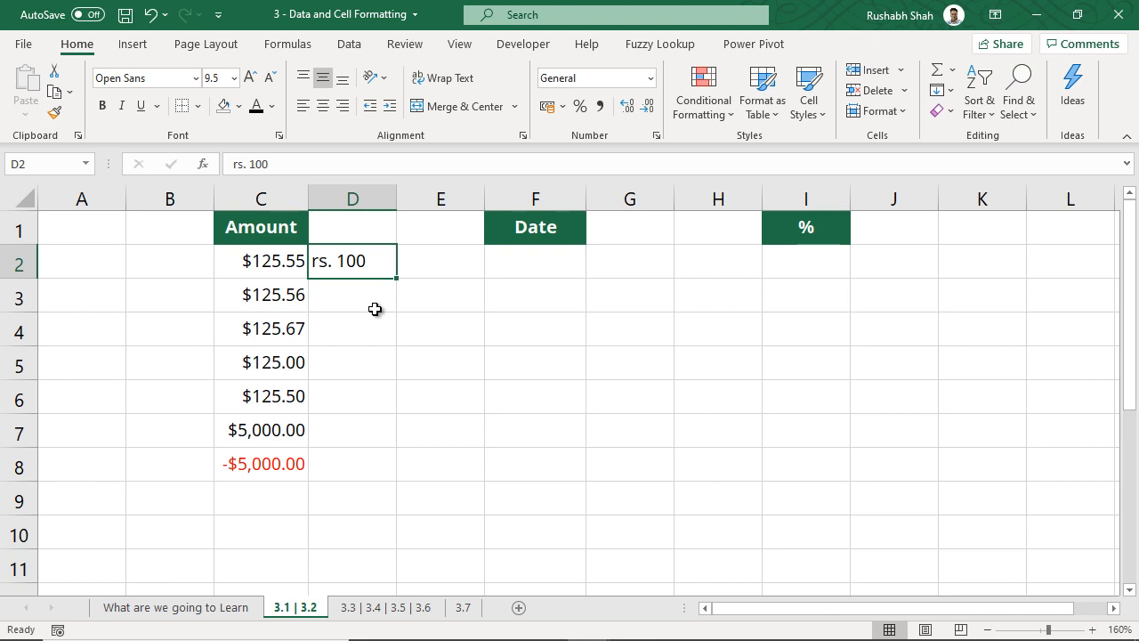
pyautogui.press('Delete')
pyautogui.write('100')
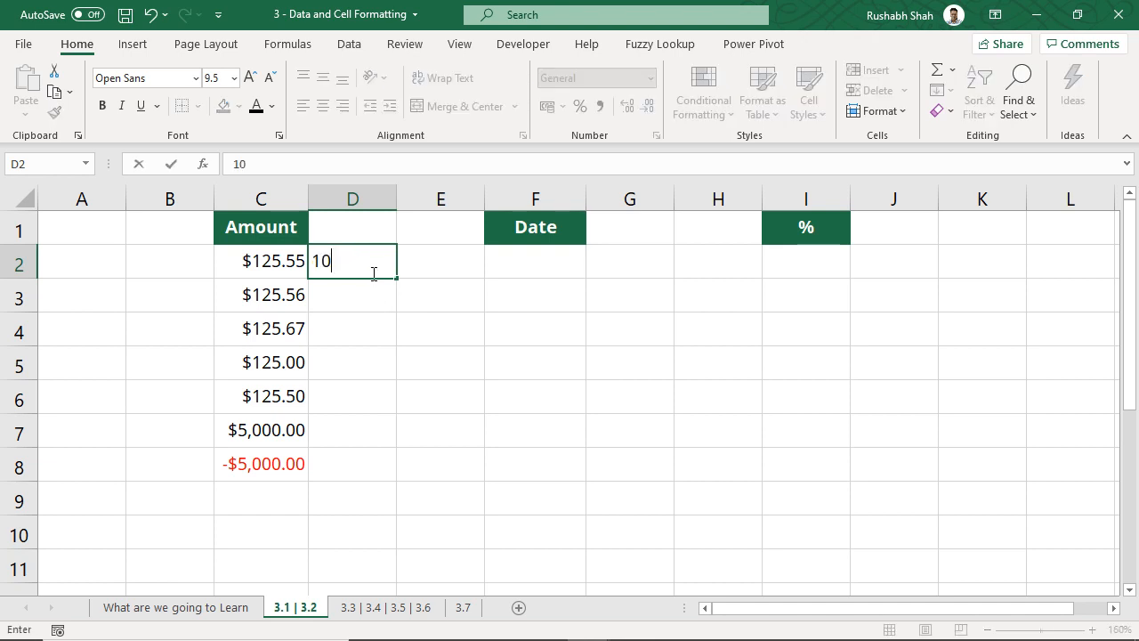
pyautogui.press('Return')
# Step: Format the whole of column D as Currency with the ₹ symbol and 2 decimal places
pyautogui.click(371, 264)
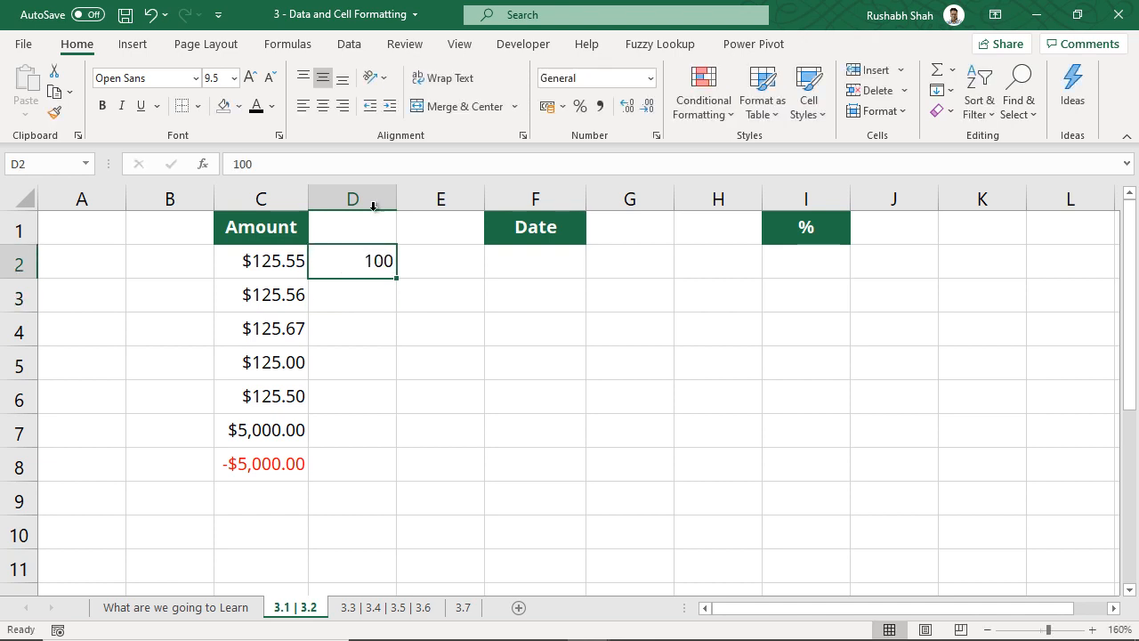
pyautogui.click(375, 195)
pyautogui.rightClick(373, 196)
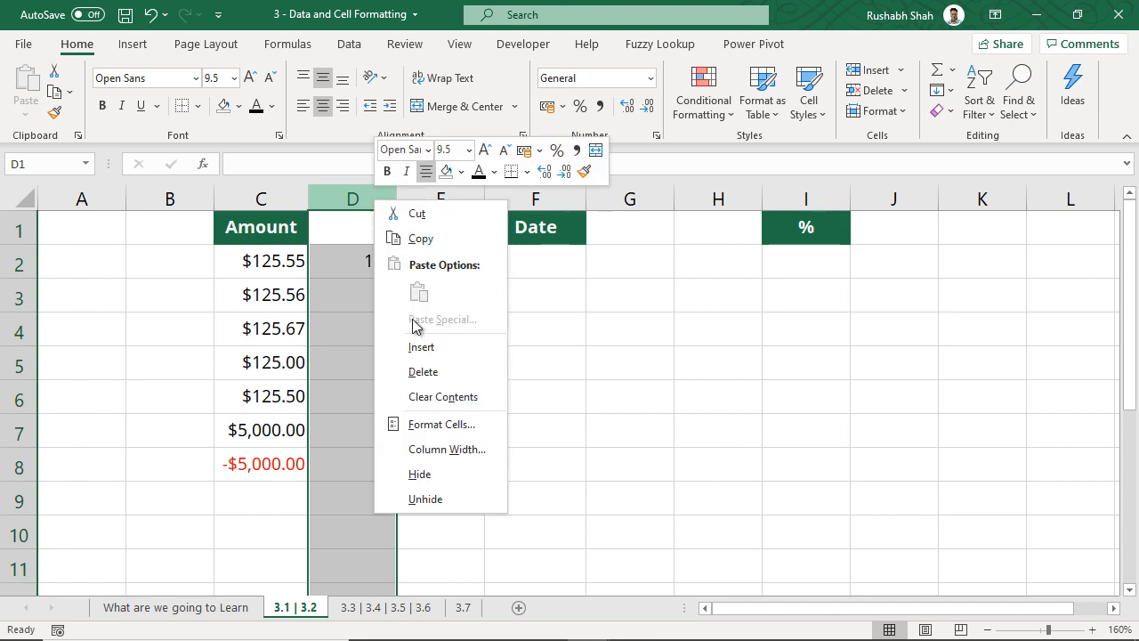
pyautogui.click(436, 424)
pyautogui.moveTo(570, 200); pyautogui.dragTo(867, 142)
pyautogui.click(592, 245)
pyautogui.click(730, 283)
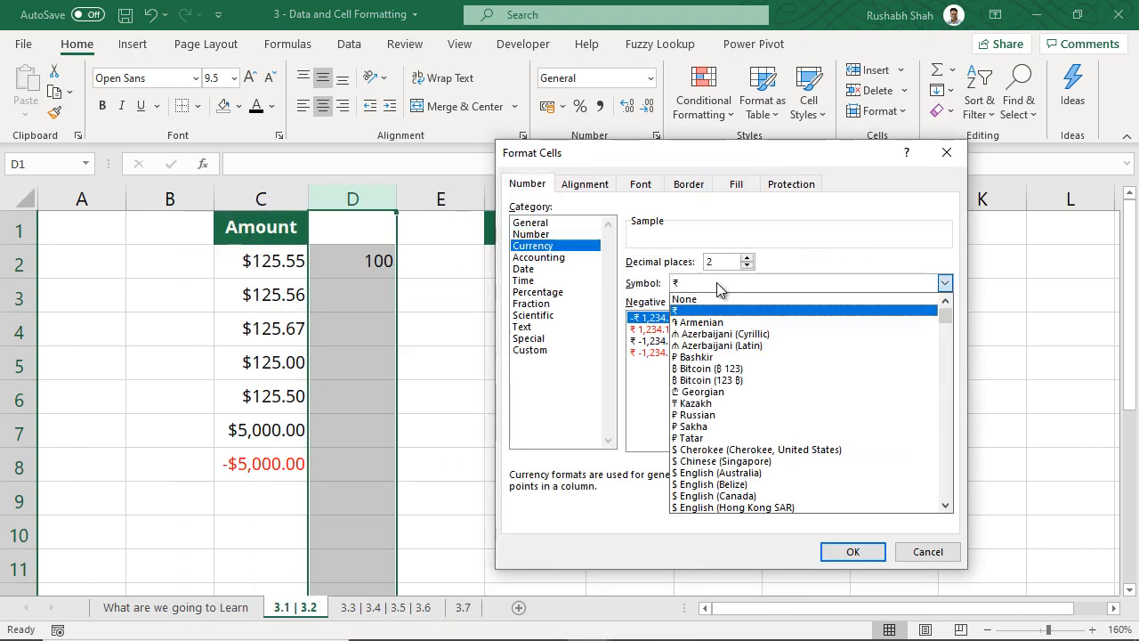
pyautogui.click(761, 357)
pyautogui.click(852, 552)
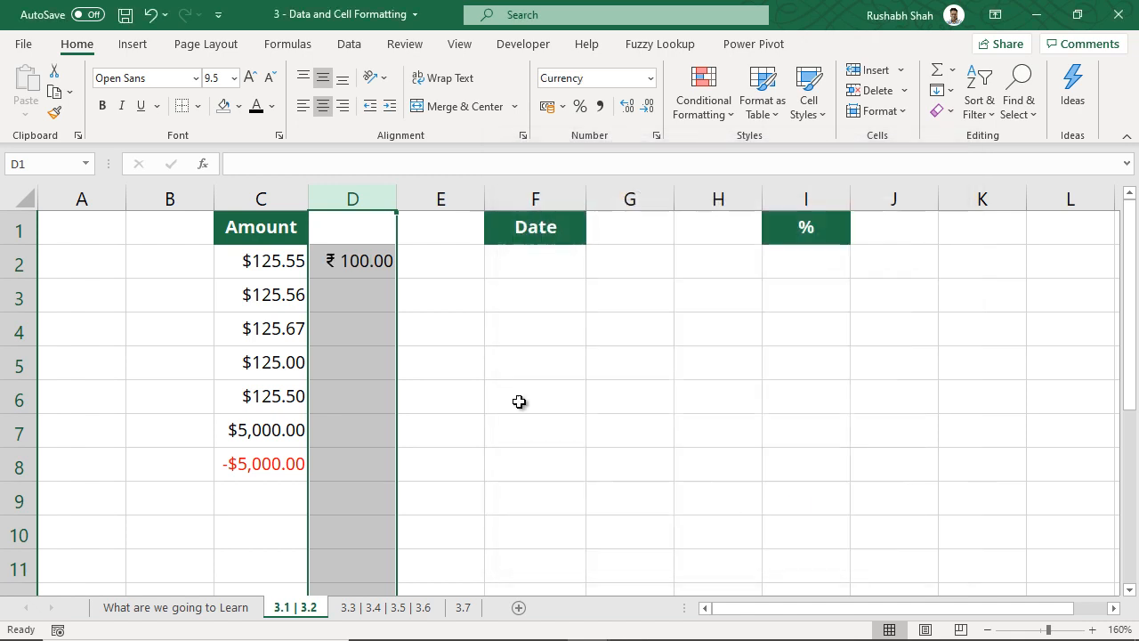
# Step: Try decreasing and increasing the decimals of column D, leaving the rupee format with no decimal places
pyautogui.click(341, 258)
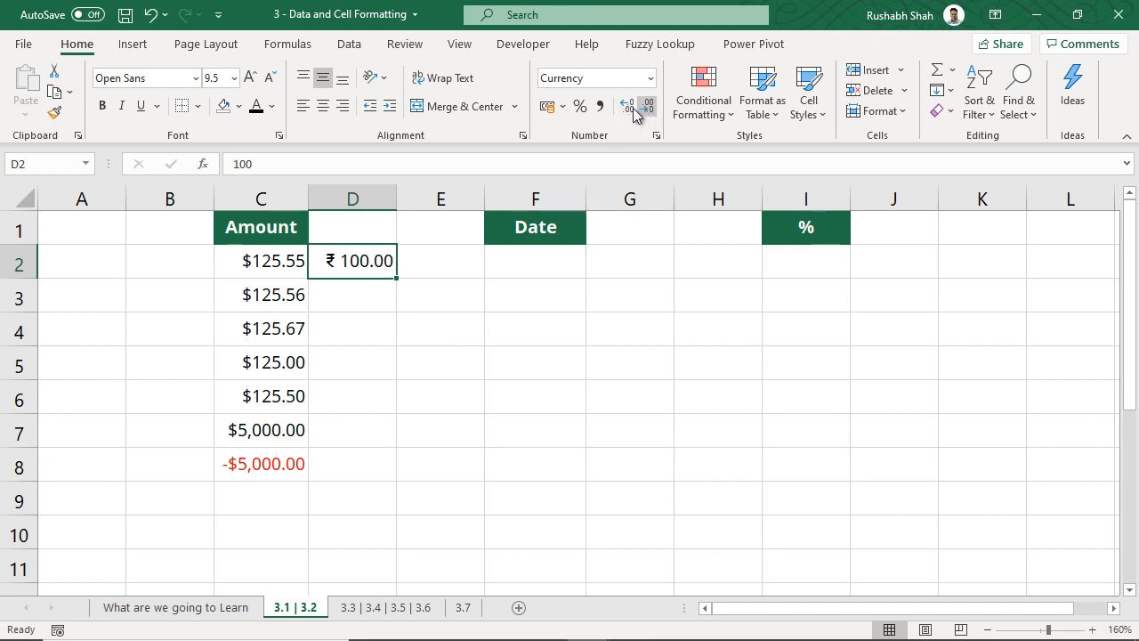
pyautogui.click(352, 199)
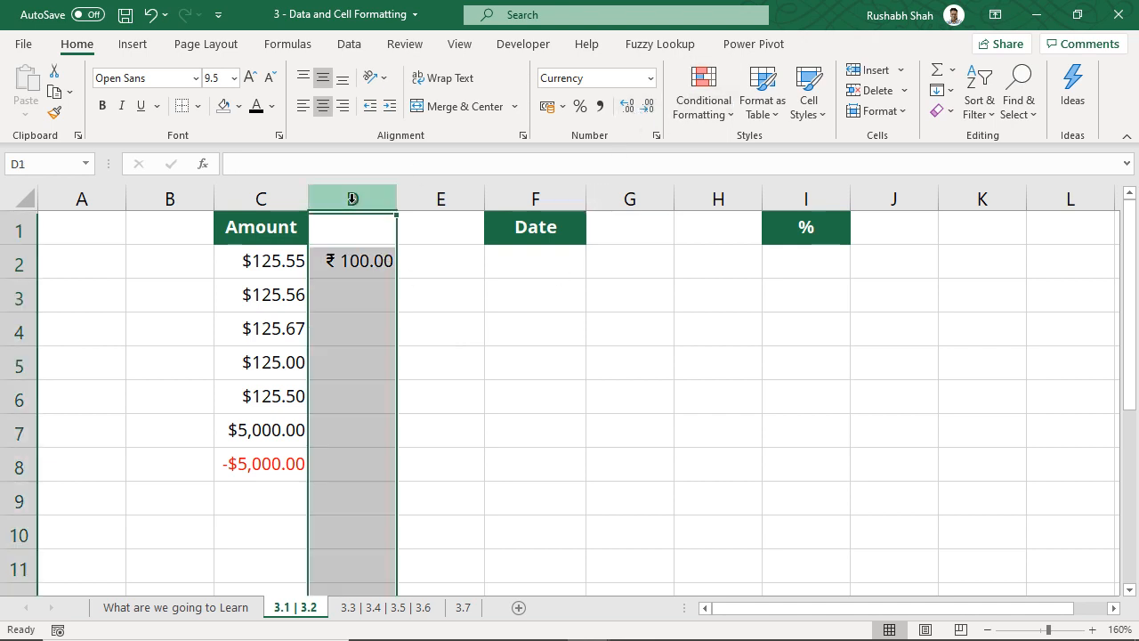
pyautogui.click(650, 113)
pyautogui.click(649, 114)
pyautogui.click(630, 114)
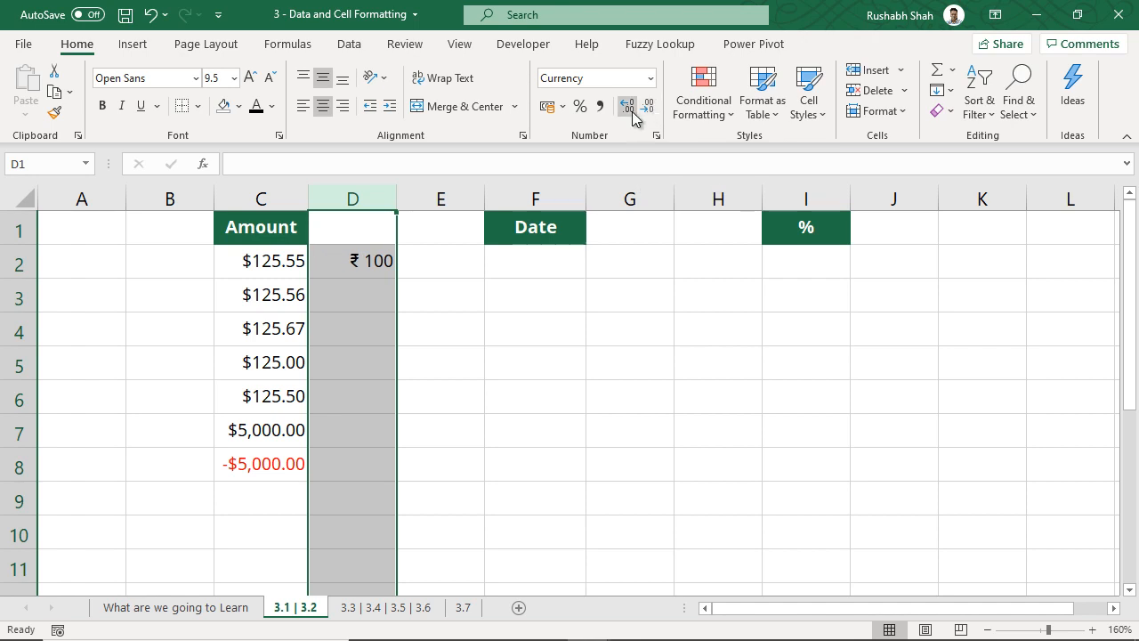
pyautogui.click(630, 114)
pyautogui.click(649, 113)
pyautogui.click(649, 113)
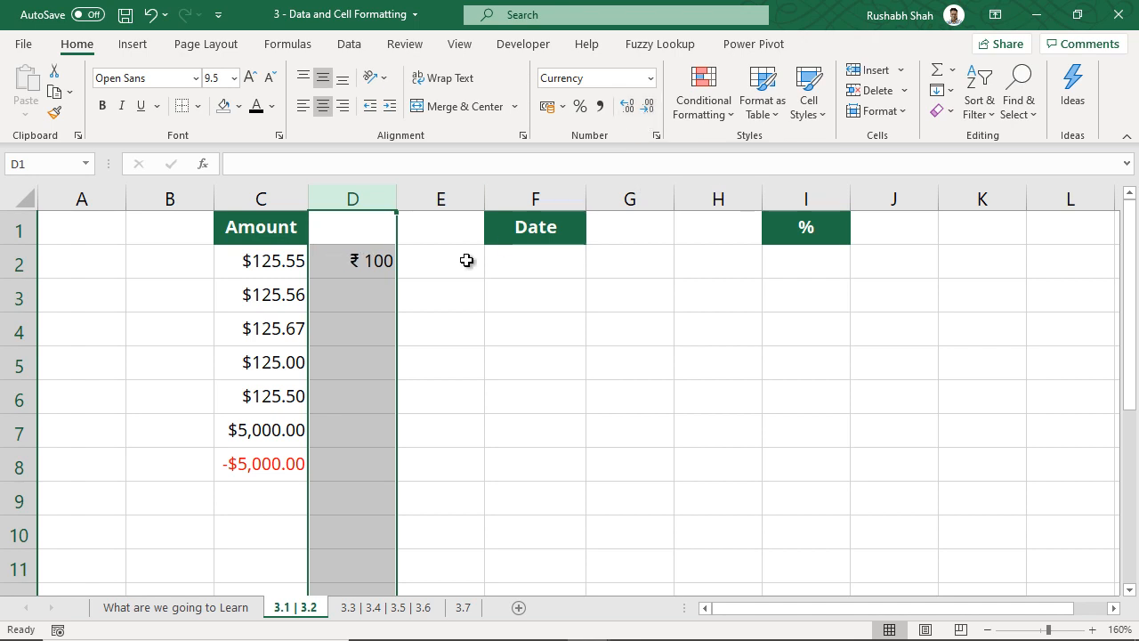
pyautogui.click(375, 261)
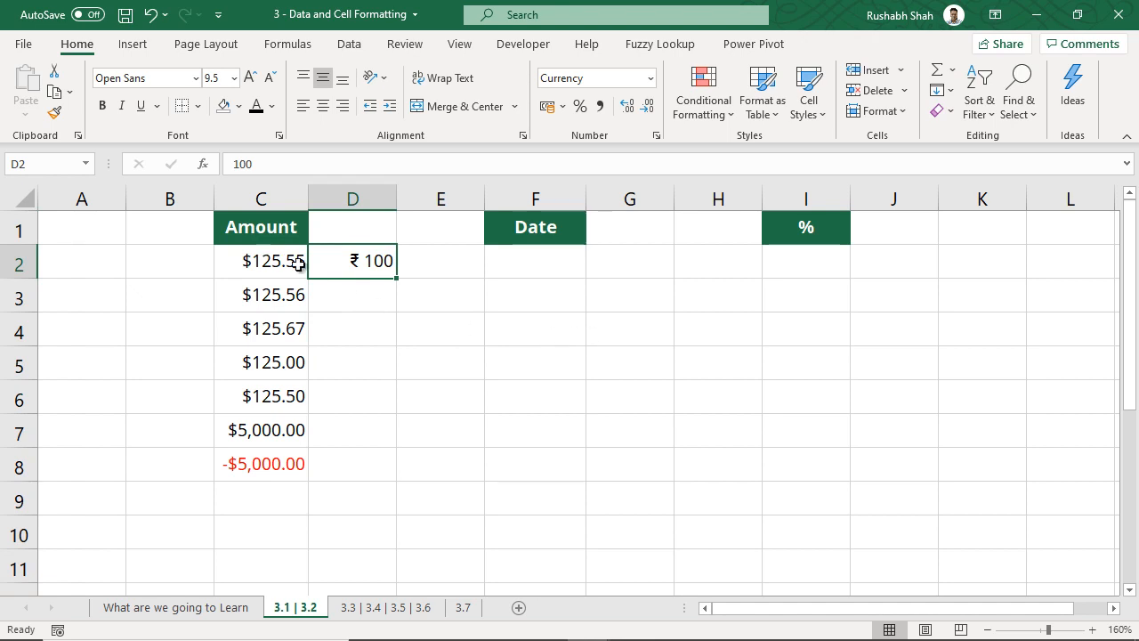
# Step: Enter the dates 30-03-2020, 4-5-2020 and 5-4-2020 in cells F2 to F4 of the Date column
pyautogui.click(568, 267)
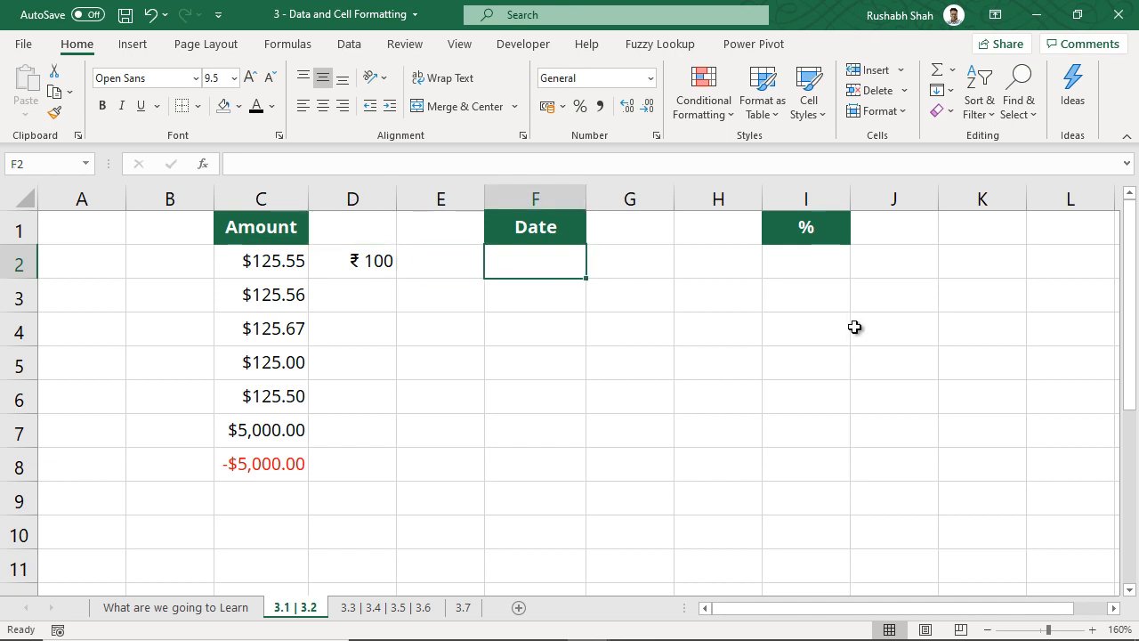
pyautogui.write('30-03-2020')
pyautogui.press('Return')
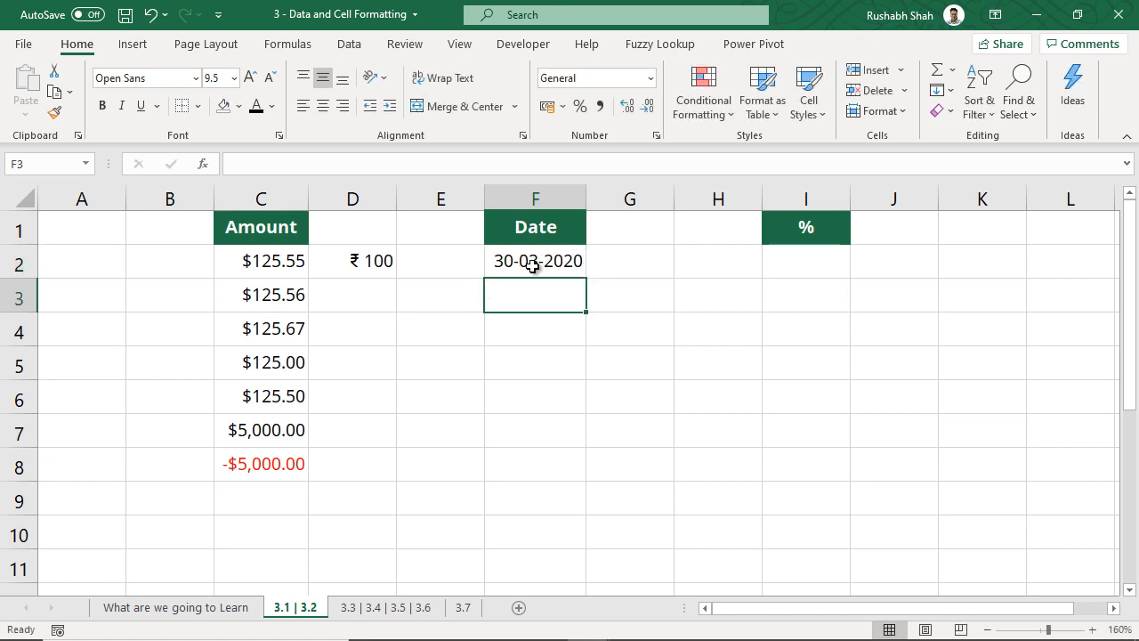
pyautogui.write('4-5-2020')
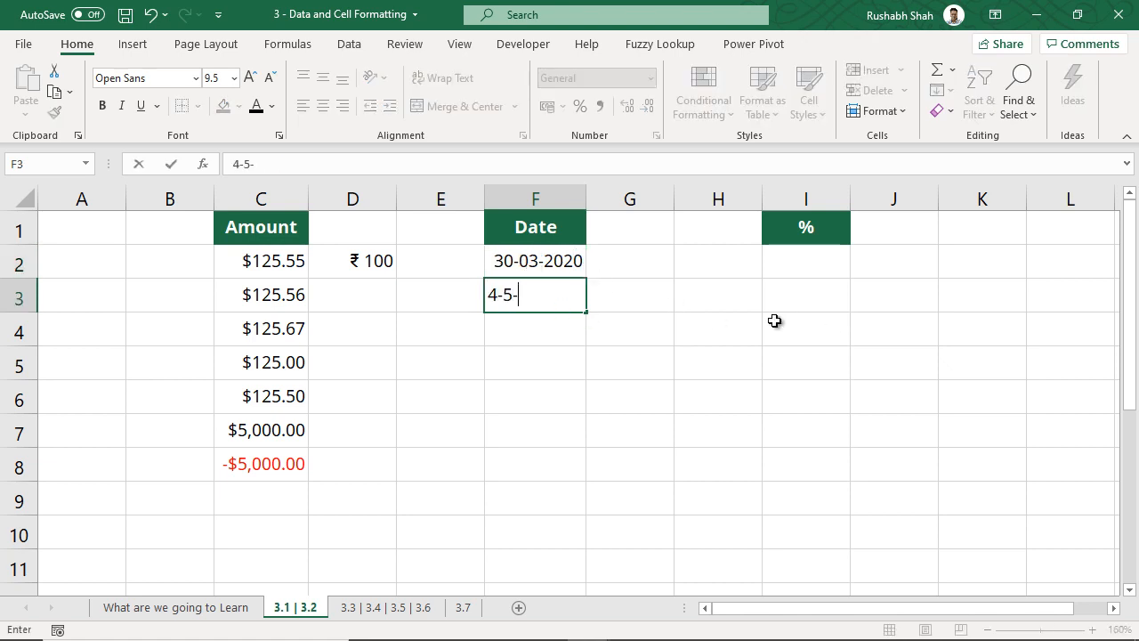
pyautogui.press('Return')
pyautogui.write('5-04-2020')
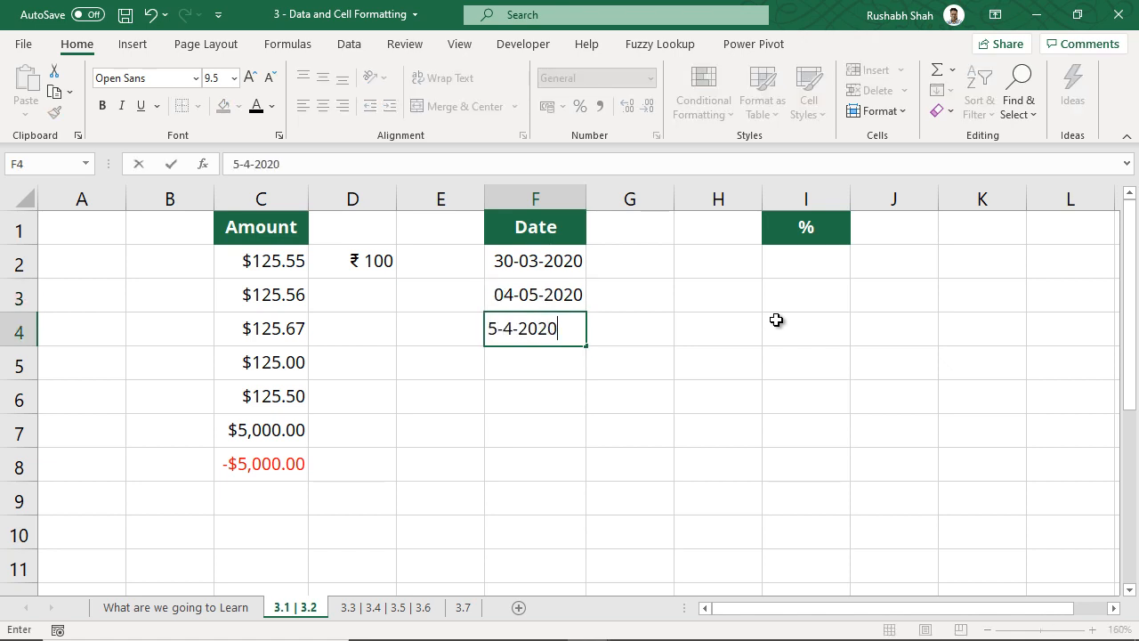
pyautogui.press('Return')
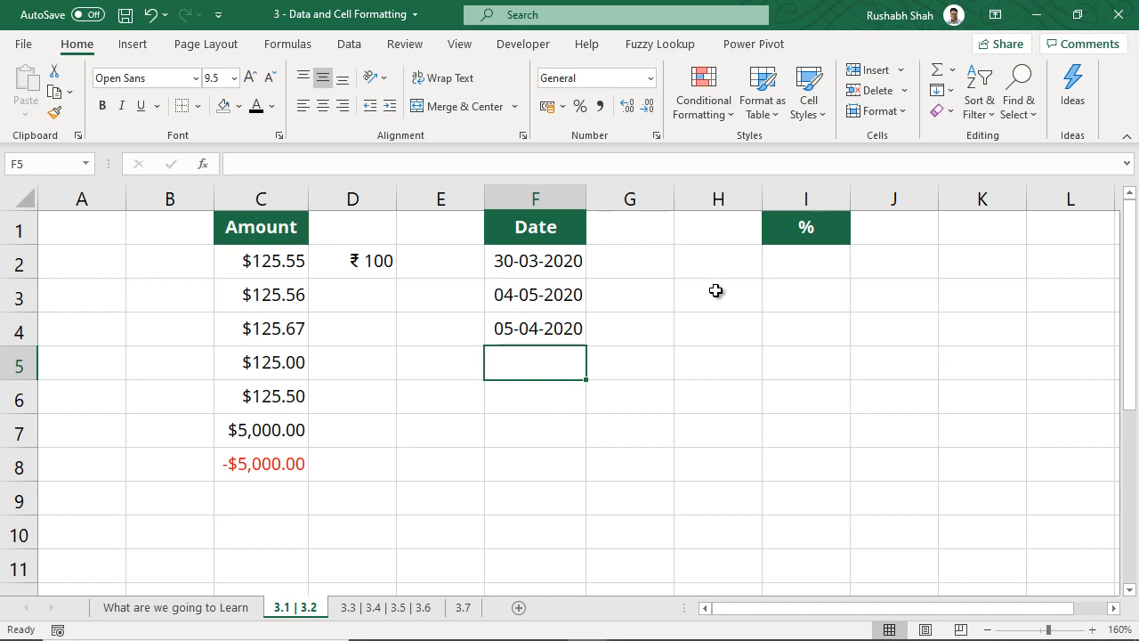
# Step: Widen the Date column slightly
pyautogui.moveTo(570, 296); pyautogui.dragTo(574, 327)
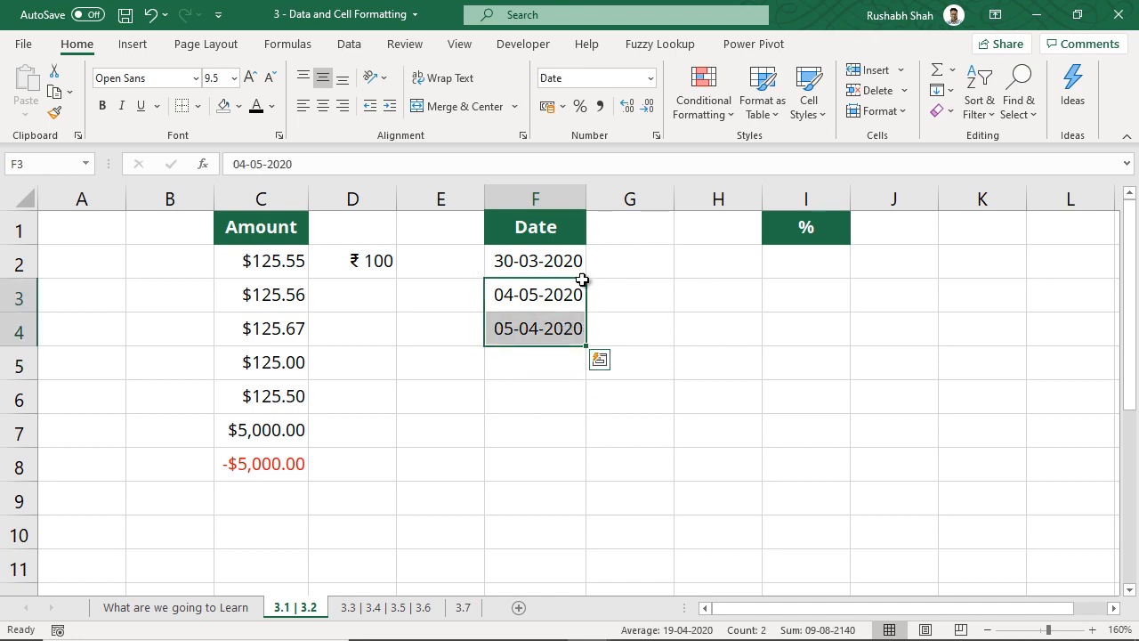
pyautogui.click(557, 265)
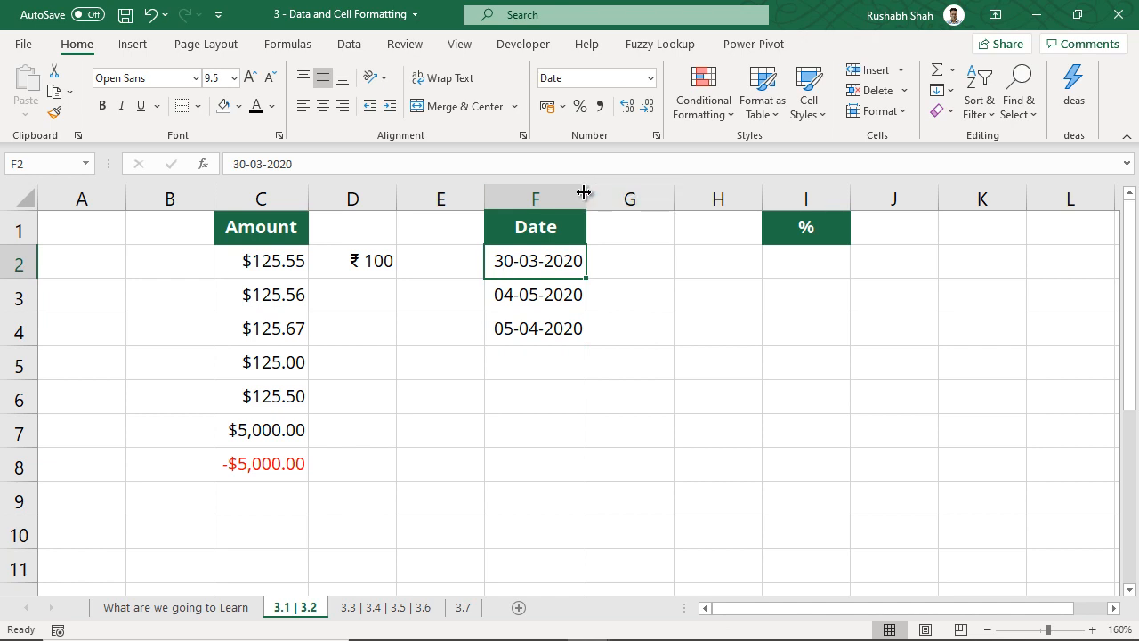
pyautogui.moveTo(584, 193); pyautogui.dragTo(604, 194)
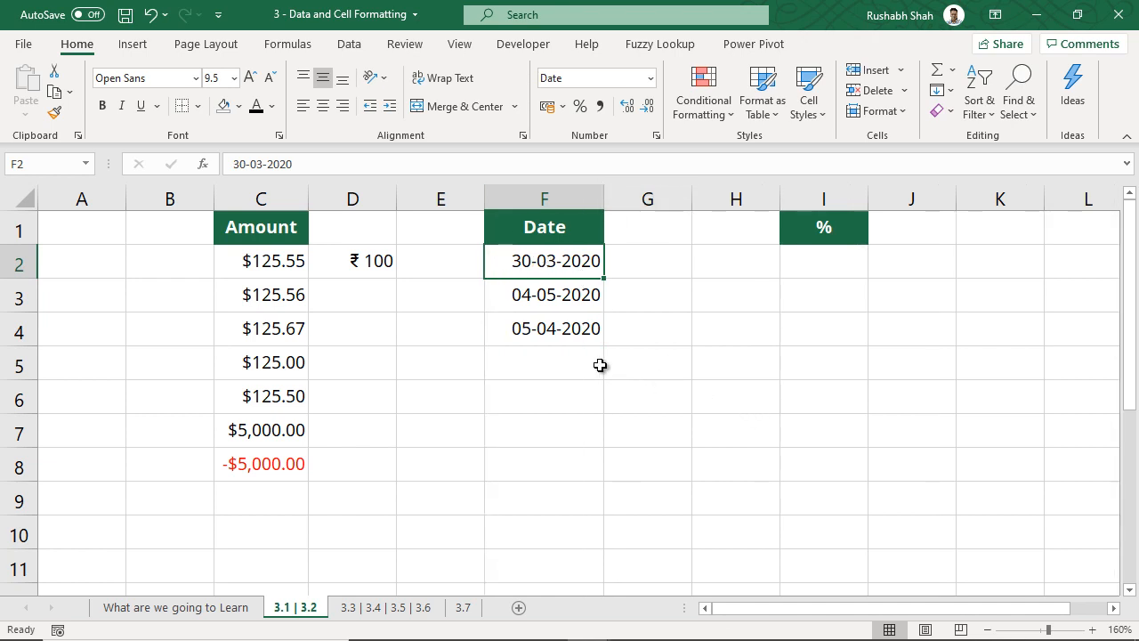
# Step: Format the whole of column F as Date with the long type "Wednesday, 14 March, 2012"
pyautogui.click(573, 191)
pyautogui.rightClick(572, 192)
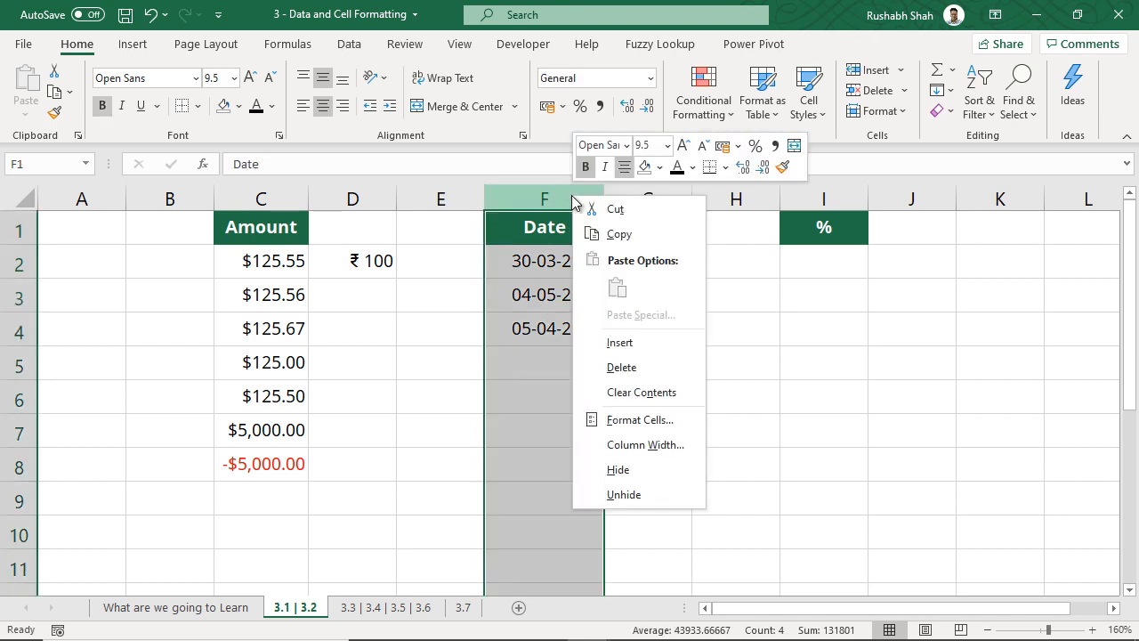
pyautogui.click(614, 420)
pyautogui.moveTo(561, 214); pyautogui.dragTo(874, 150)
pyautogui.click(728, 264)
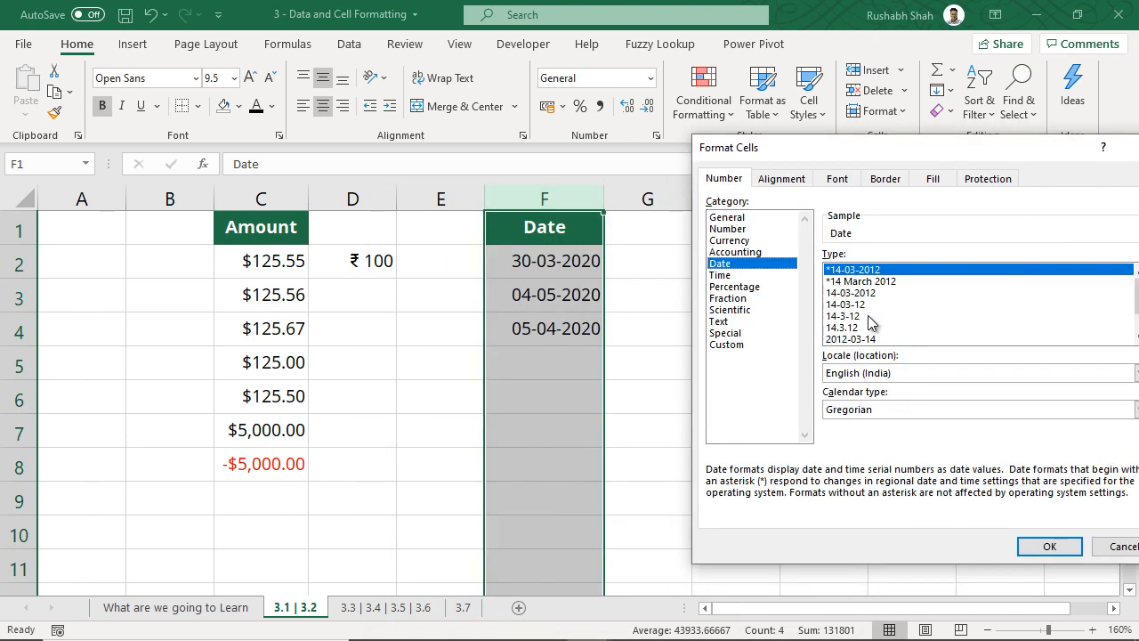
pyautogui.scroll(-1, 1135, 302)
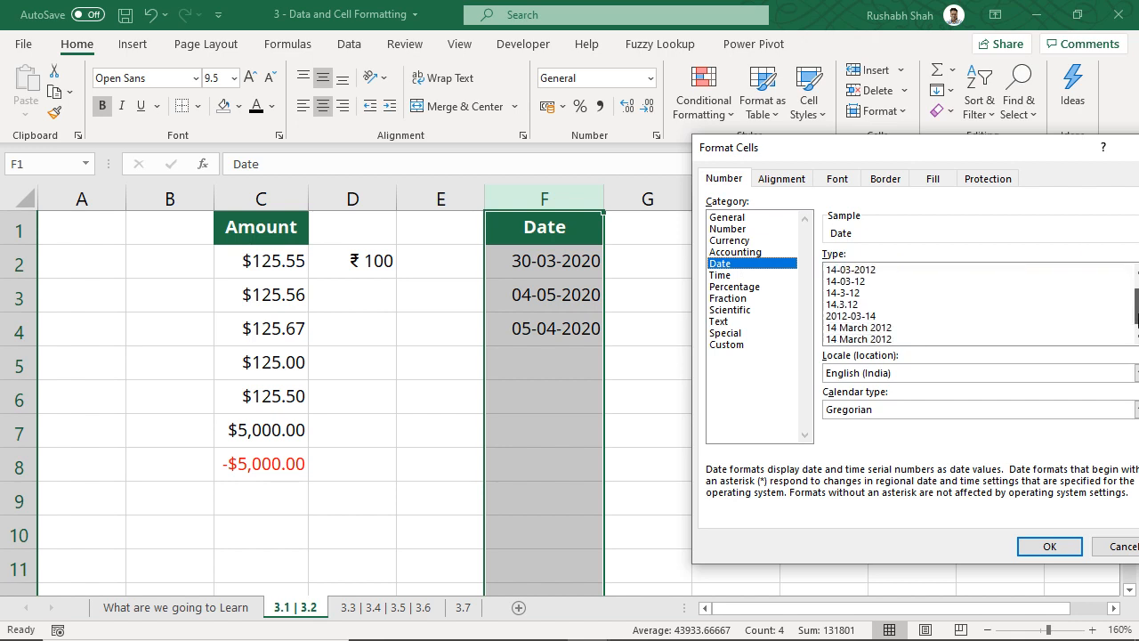
pyautogui.scroll(1, 881, 336)
pyautogui.scroll(-1, 881, 337)
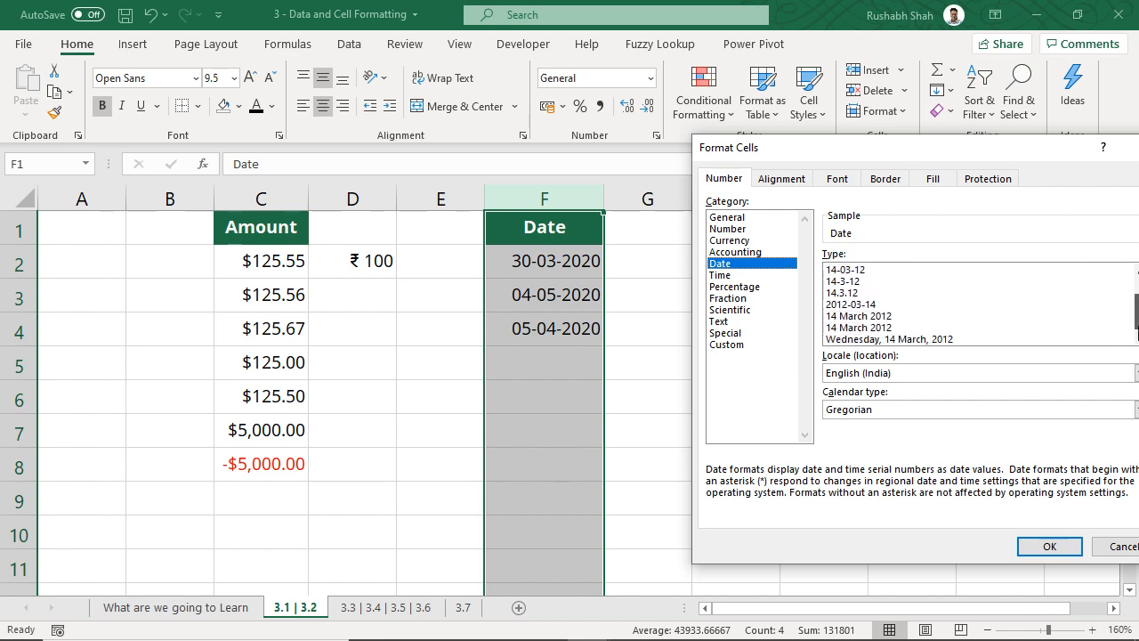
pyautogui.click(879, 339)
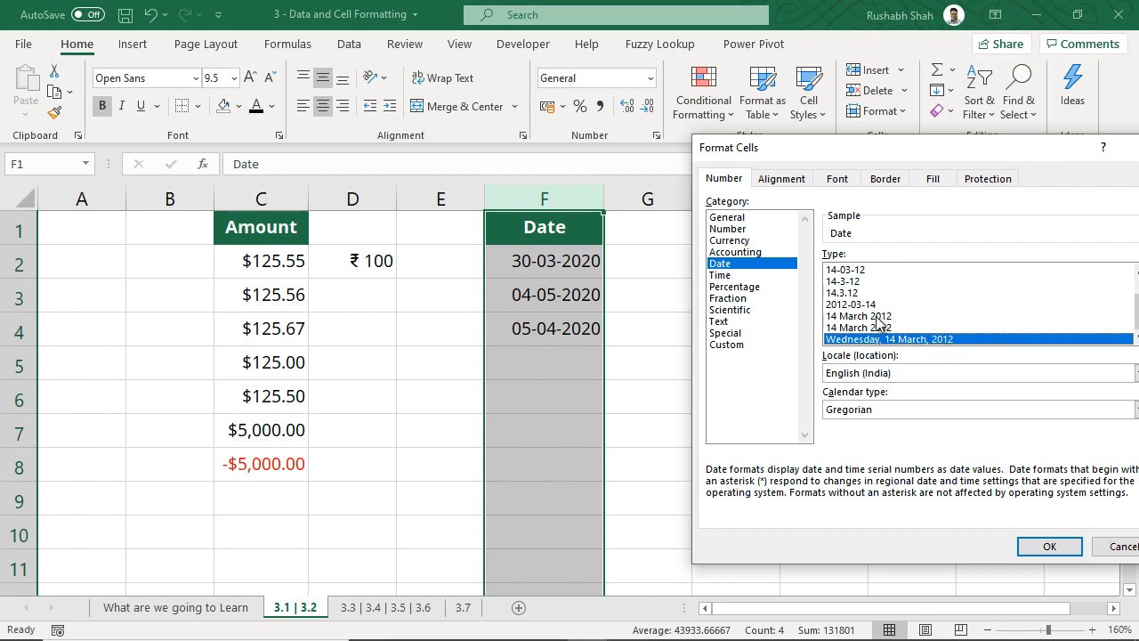
pyautogui.click(1042, 545)
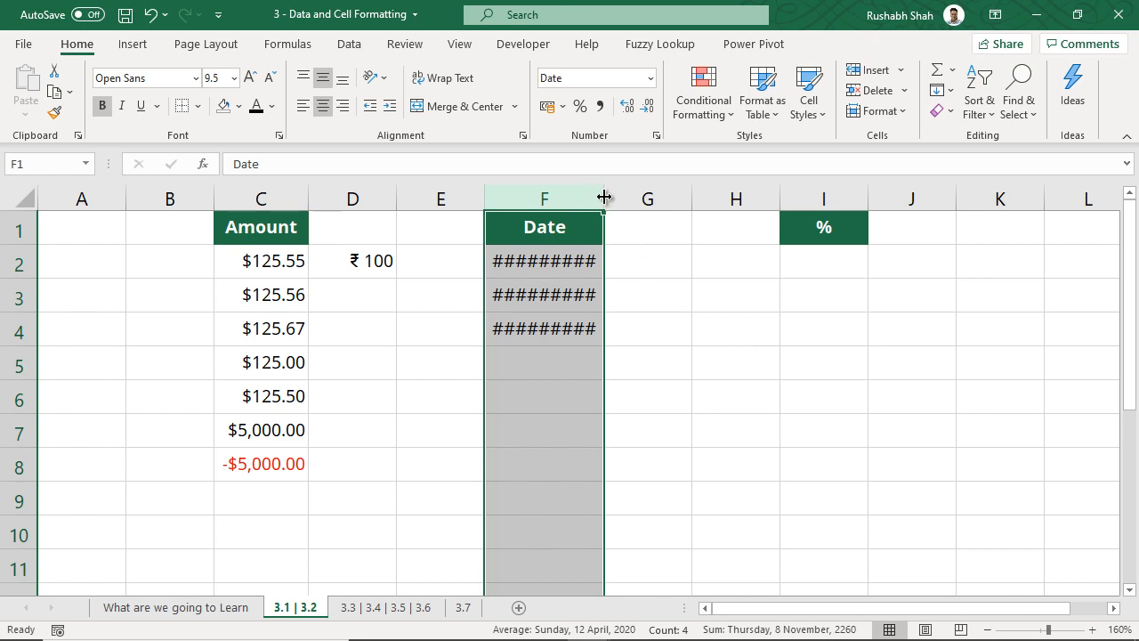
# Step: Widen column F to roughly twice its width so the long dates in F2 to F4 fit
pyautogui.moveTo(604, 197); pyautogui.dragTo(722, 198)
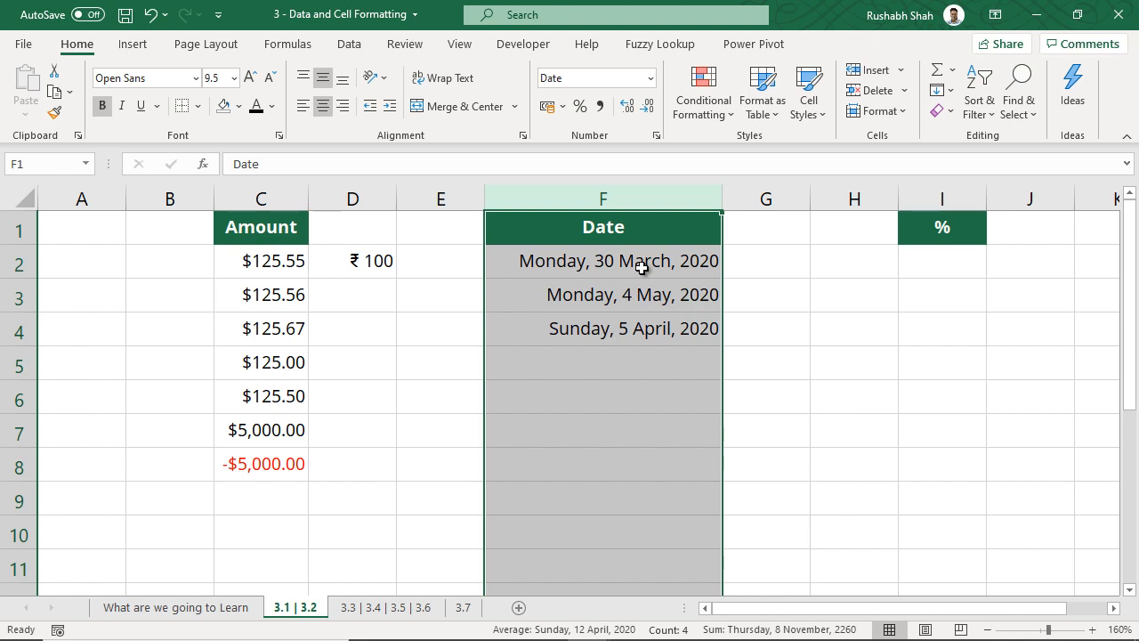
pyautogui.moveTo(642, 268); pyautogui.dragTo(641, 333)
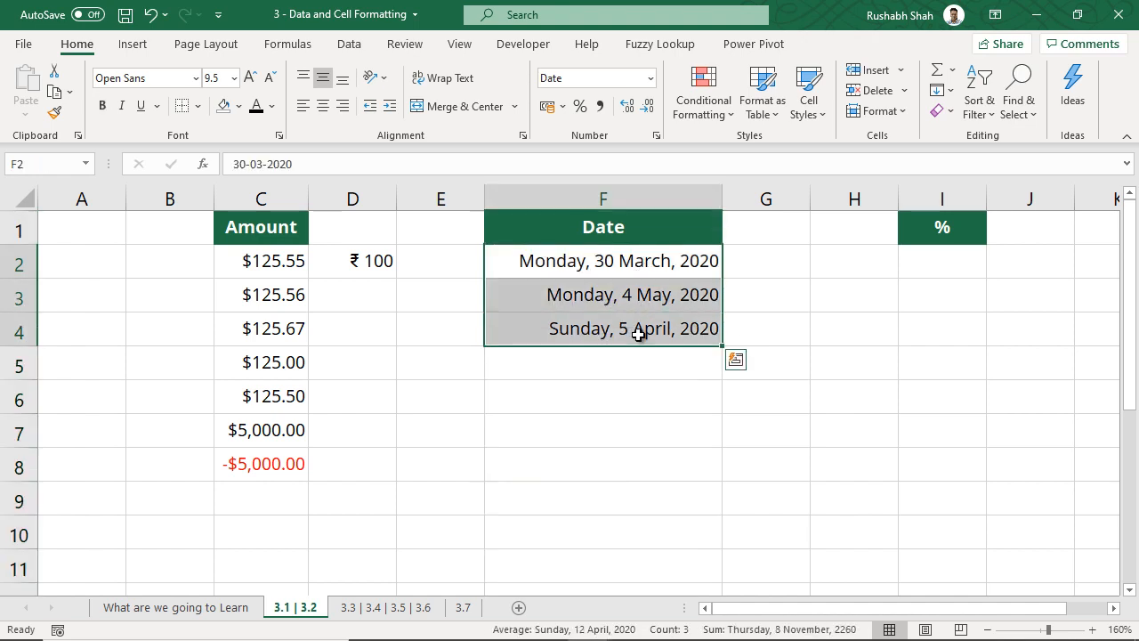
pyautogui.click(604, 267)
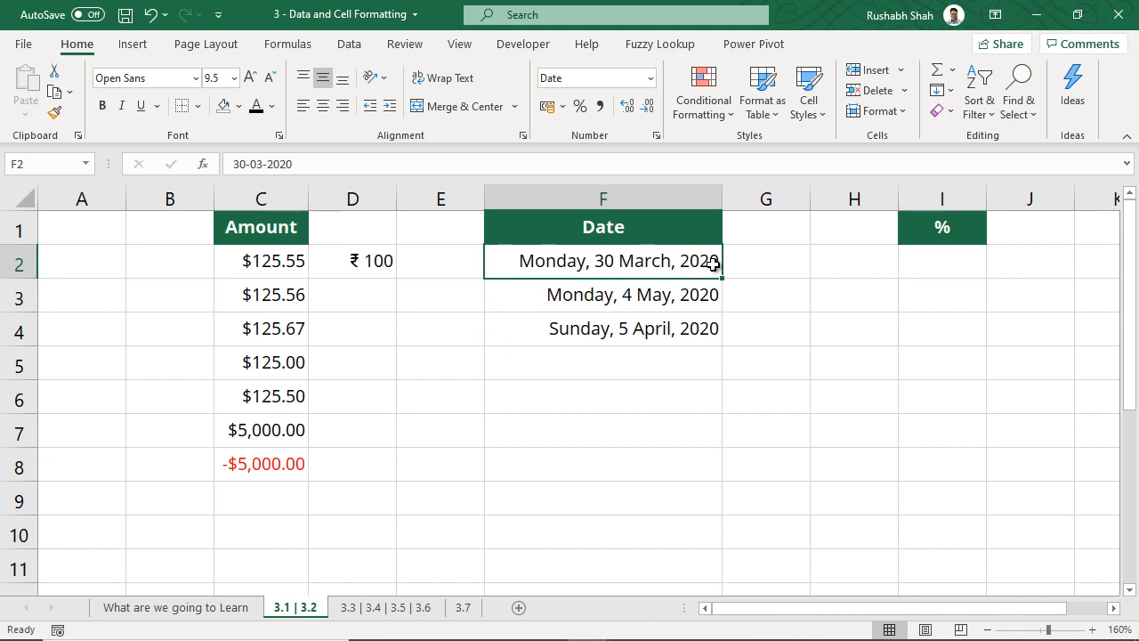
pyautogui.rightClick(664, 197)
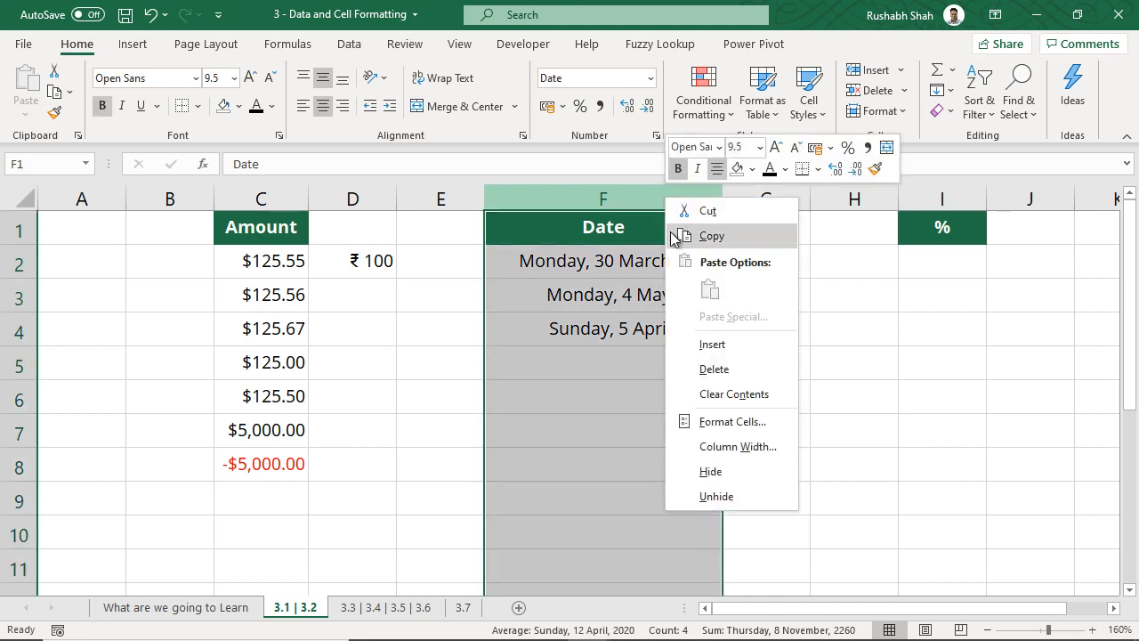
pyautogui.click(728, 424)
pyautogui.doubleClick(705, 401)
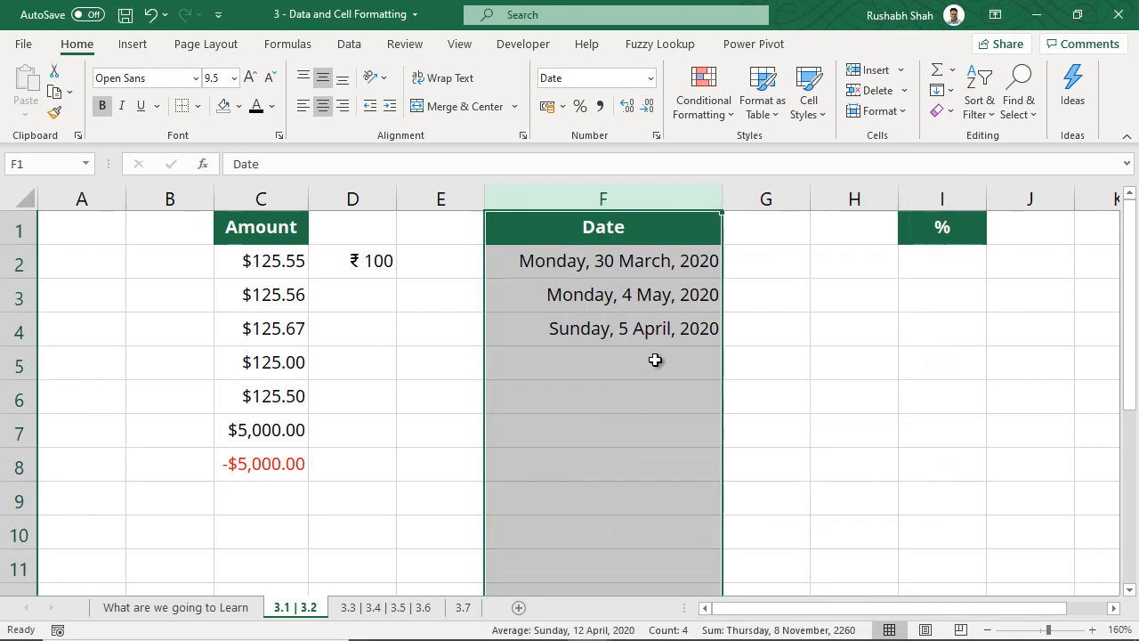
# Step: Enter the date 31-3-2020 in cell F5 of the Date column
pyautogui.click(645, 364)
pyautogui.write('3')
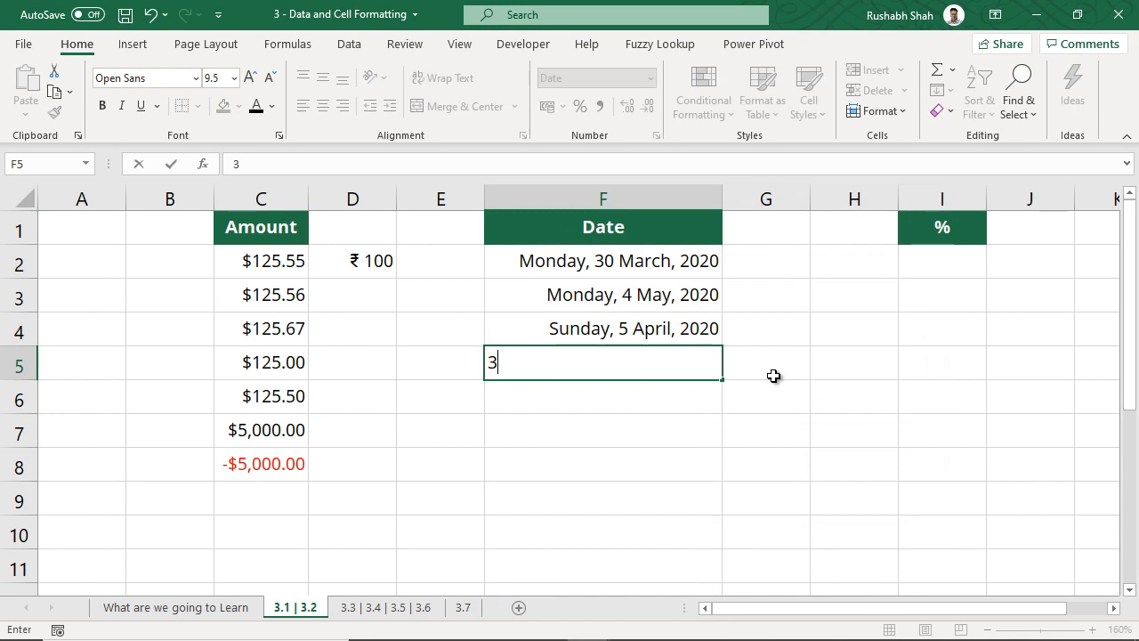
pyautogui.write('1-3-2020')
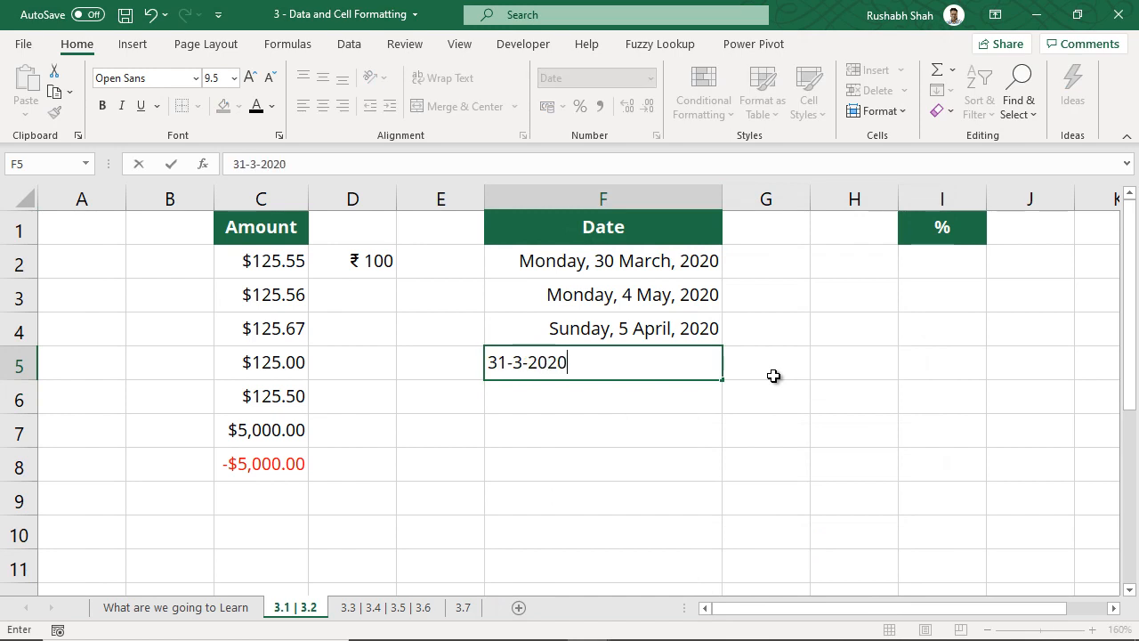
pyautogui.press('Return')
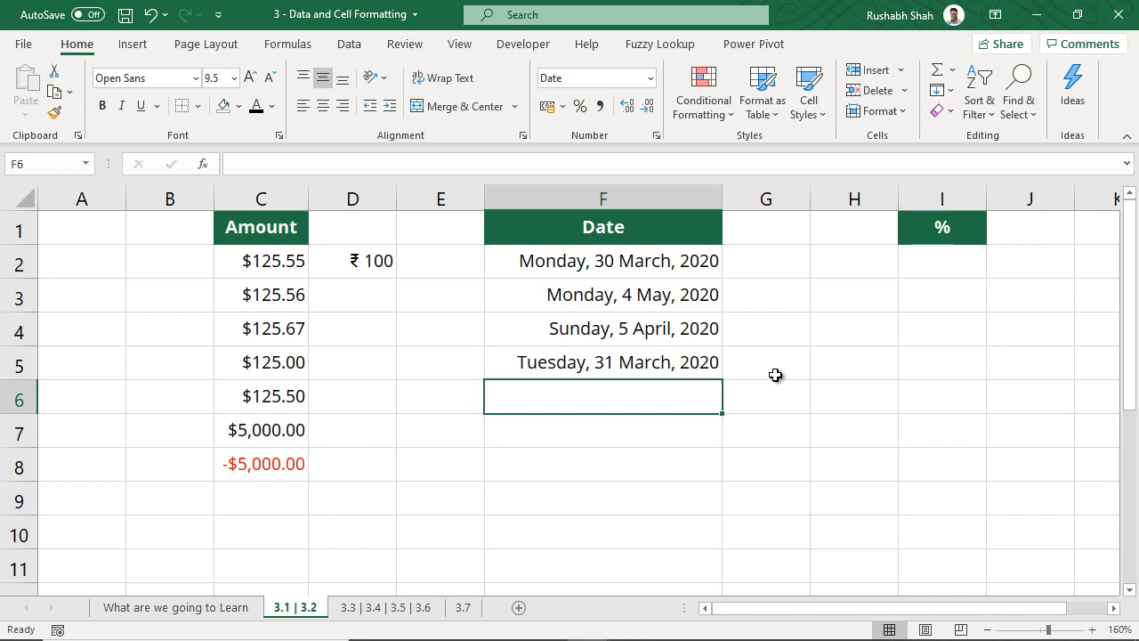
# Step: Enter the date 30-3-2020 in cell G2 beside the Date column
pyautogui.click(778, 267)
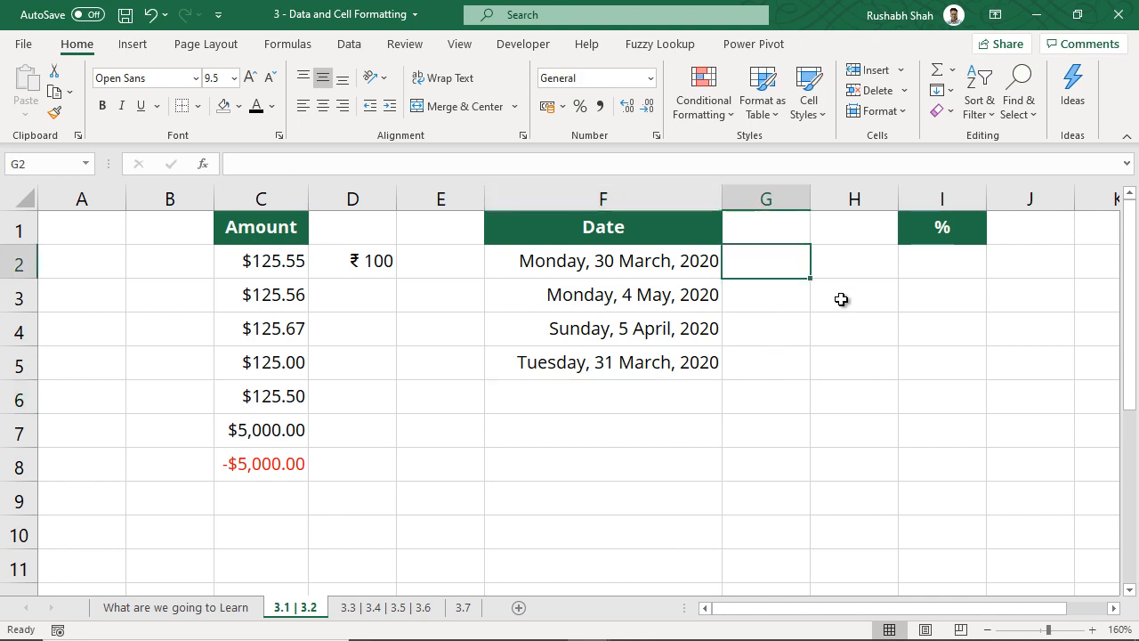
pyautogui.write('30-30')
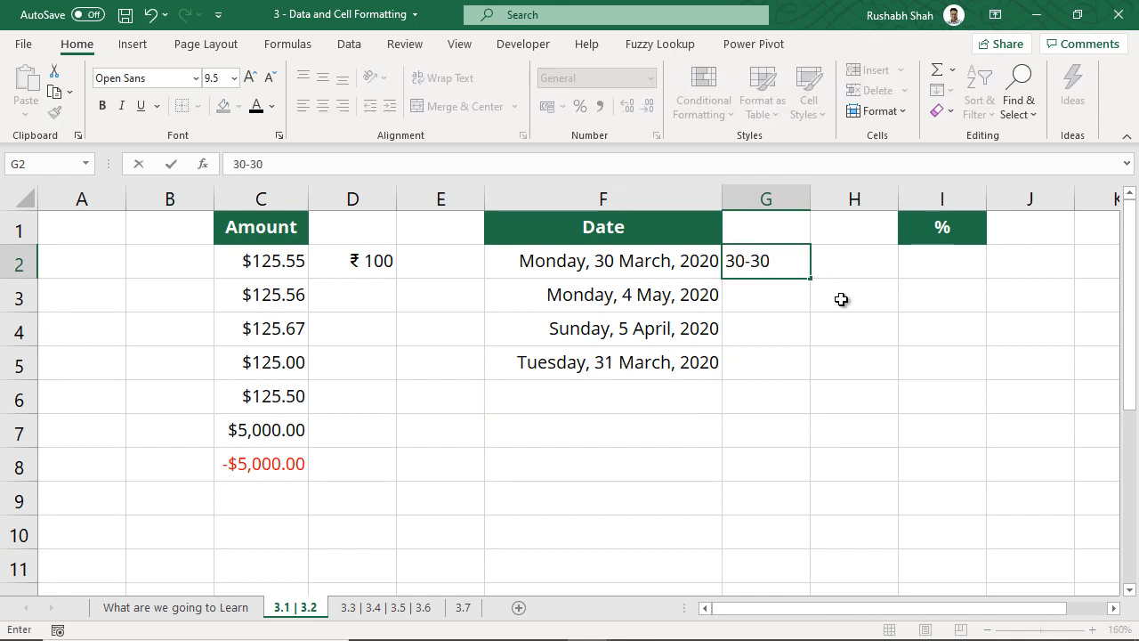
pyautogui.press('BackSpace')
pyautogui.write('3')
pyautogui.press('BackSpace')
pyautogui.write('-2020')
pyautogui.press('Return')
# Step: Widen column G and apply the day-month-year date format with abbreviated month name and two-digit year to G2
pyautogui.moveTo(857, 199)
pyautogui.mouseDown()
pyautogui.moveTo(819, 196)
pyautogui.moveTo(869, 198)
pyautogui.mouseUp()
pyautogui.click(833, 261)
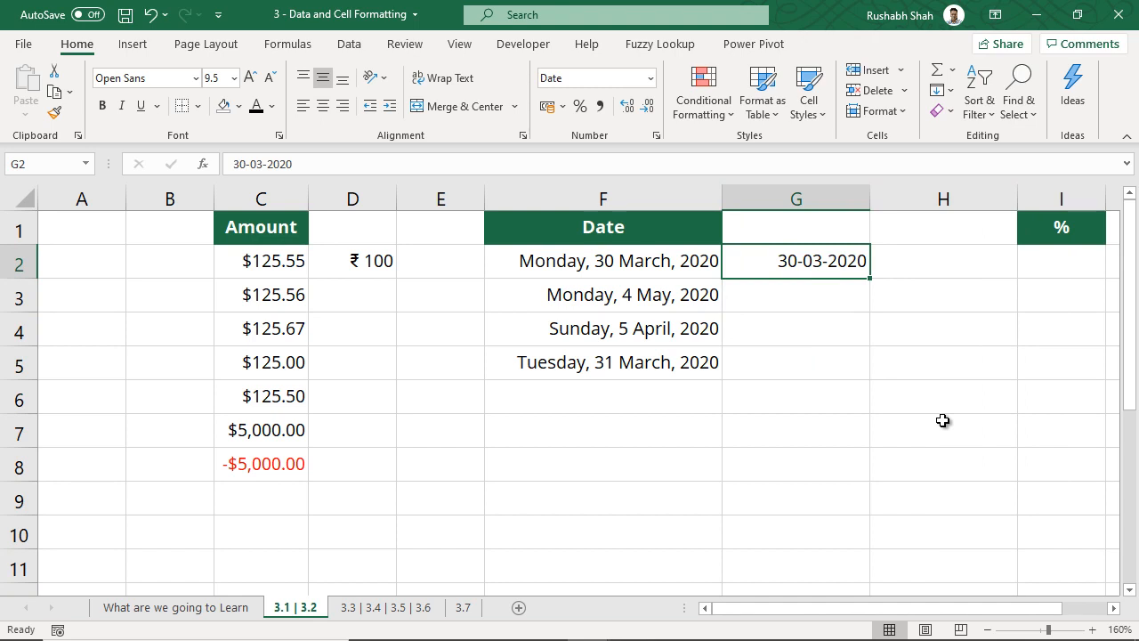
pyautogui.hotkey('ctrl', 'shift', '3')
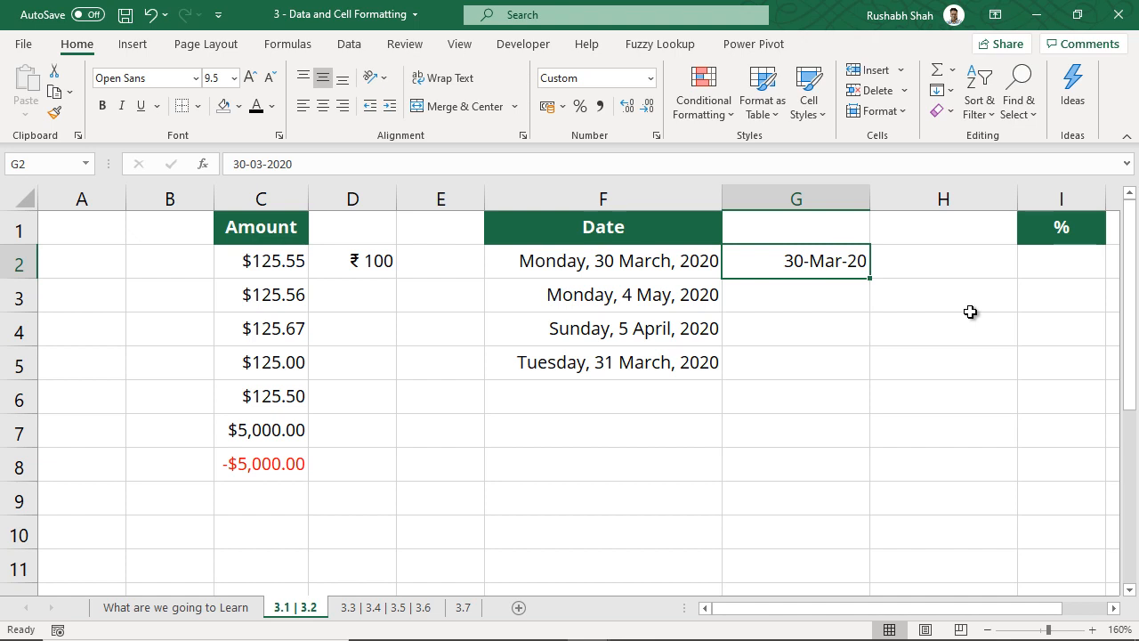
# Step: Enter 0.5 in cell I2 under the % header
pyautogui.click(1034, 267)
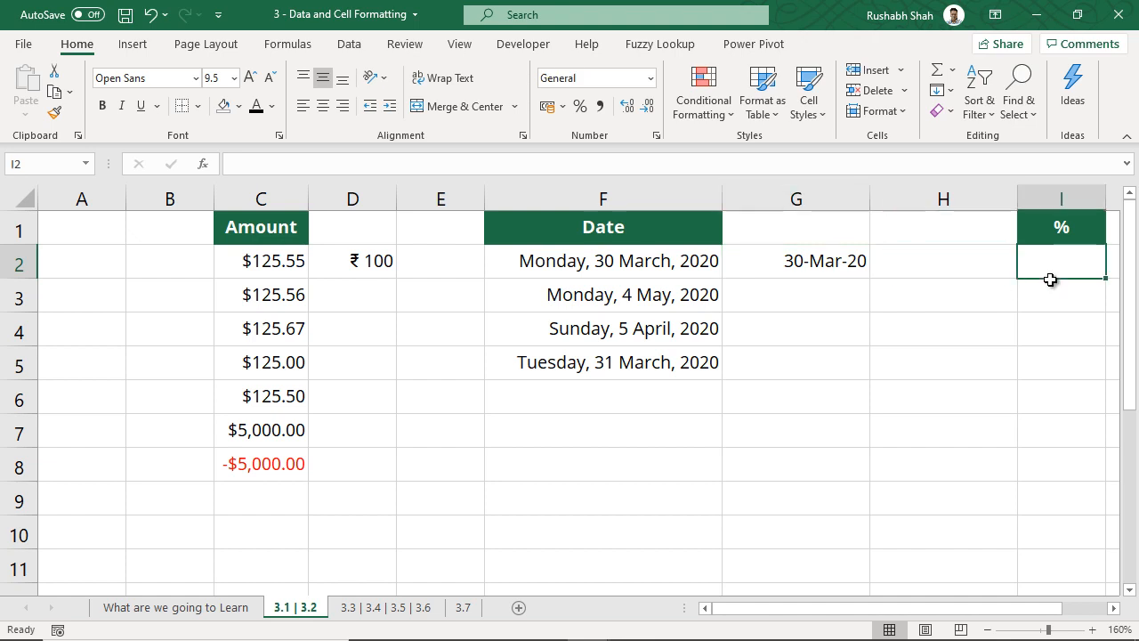
pyautogui.hscroll(4, 1050, 280)
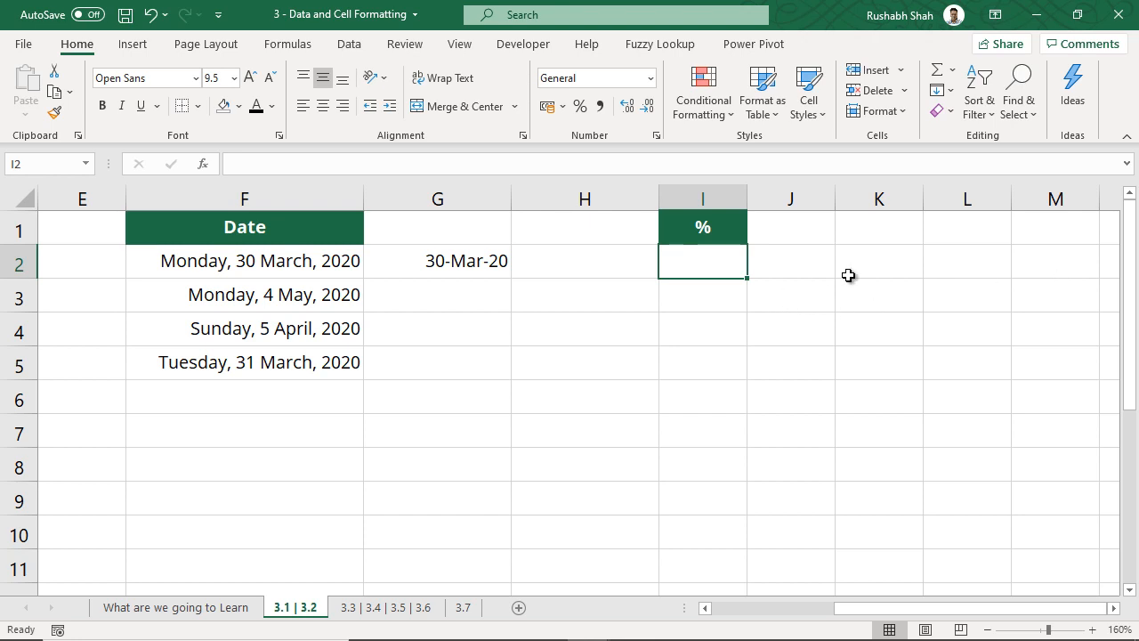
pyautogui.write('0.5')
pyautogui.press('Return')
# Step: Enter the sample values 4 in cell K2 and 5 in cell K3
pyautogui.press('Up')
pyautogui.press('Right')
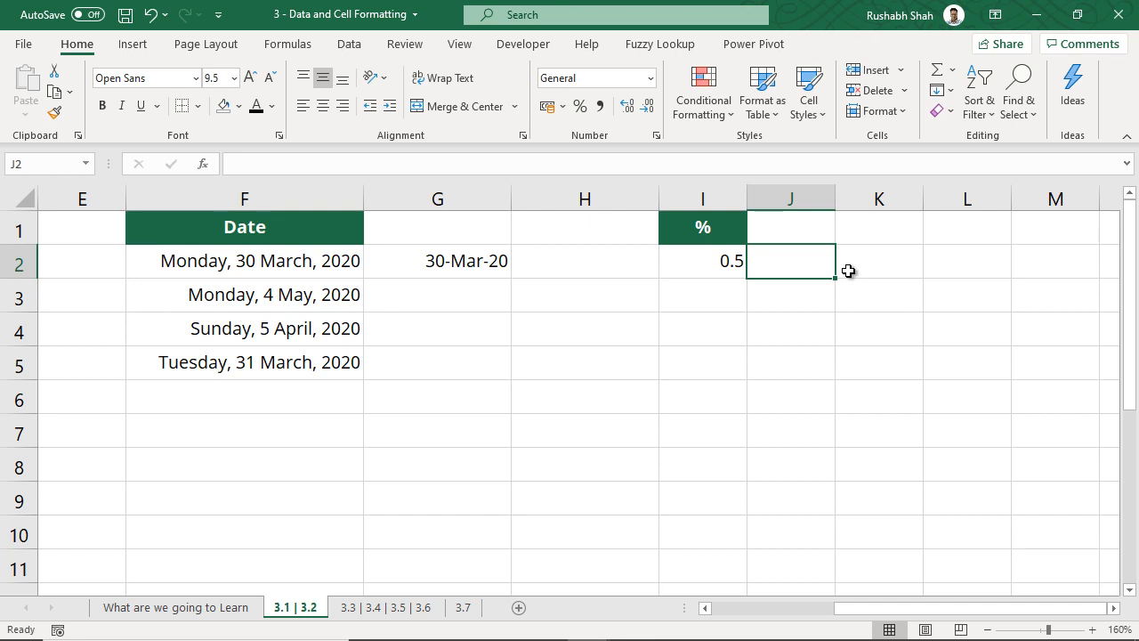
pyautogui.press('Left')
pyautogui.press('Right')
pyautogui.press('Right')
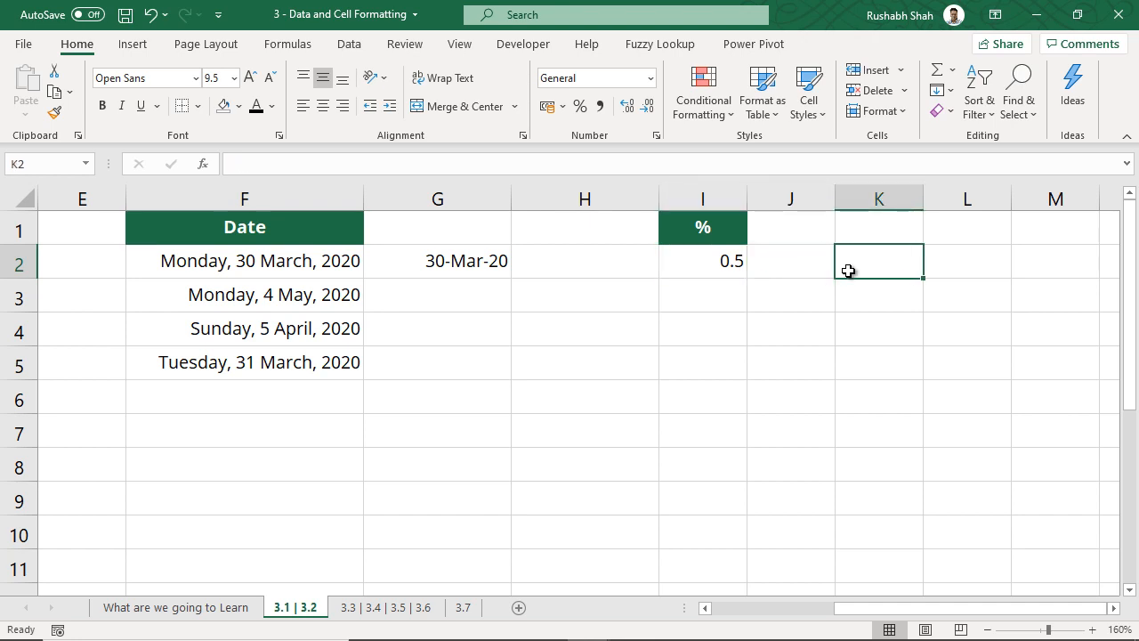
pyautogui.write('4')
pyautogui.press('Return')
pyautogui.write('5')
pyautogui.press('Return')
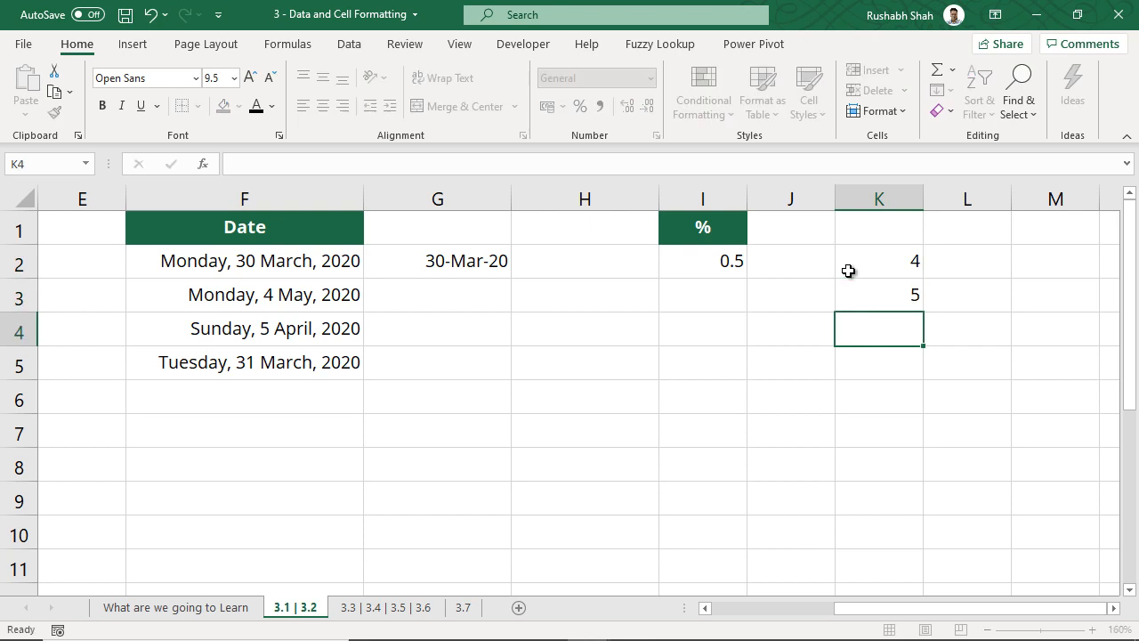
# Step: Enter the formula =K2/K3*100 in cell L2 to calculate the percentage manually
pyautogui.press('Up')
pyautogui.press('Up')
pyautogui.press('Right')
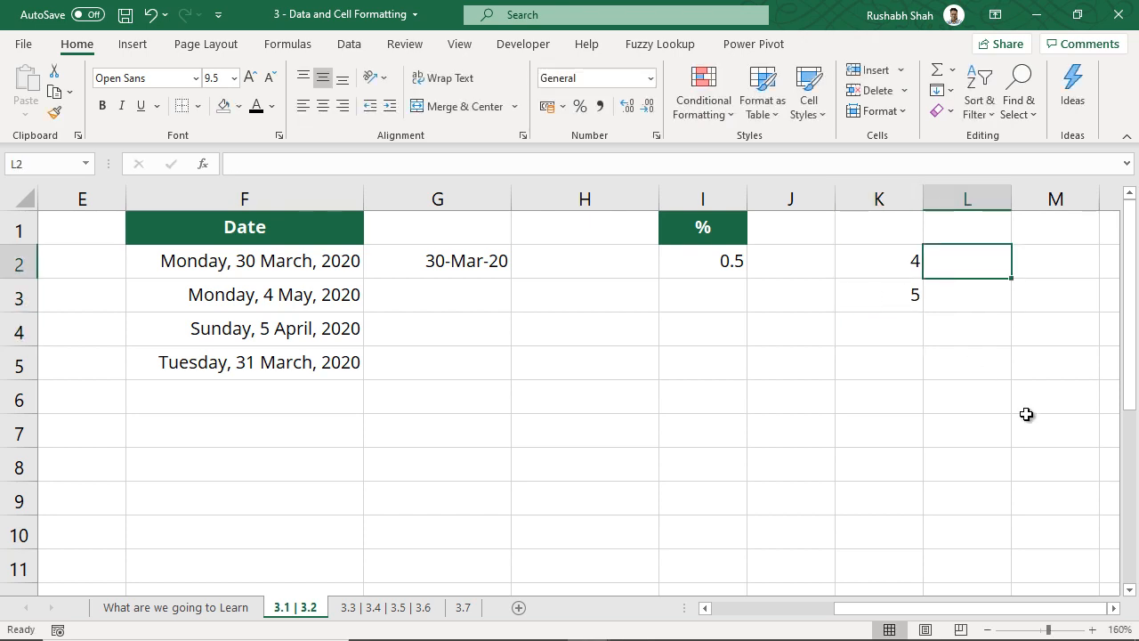
pyautogui.write('=')
pyautogui.press('Left')
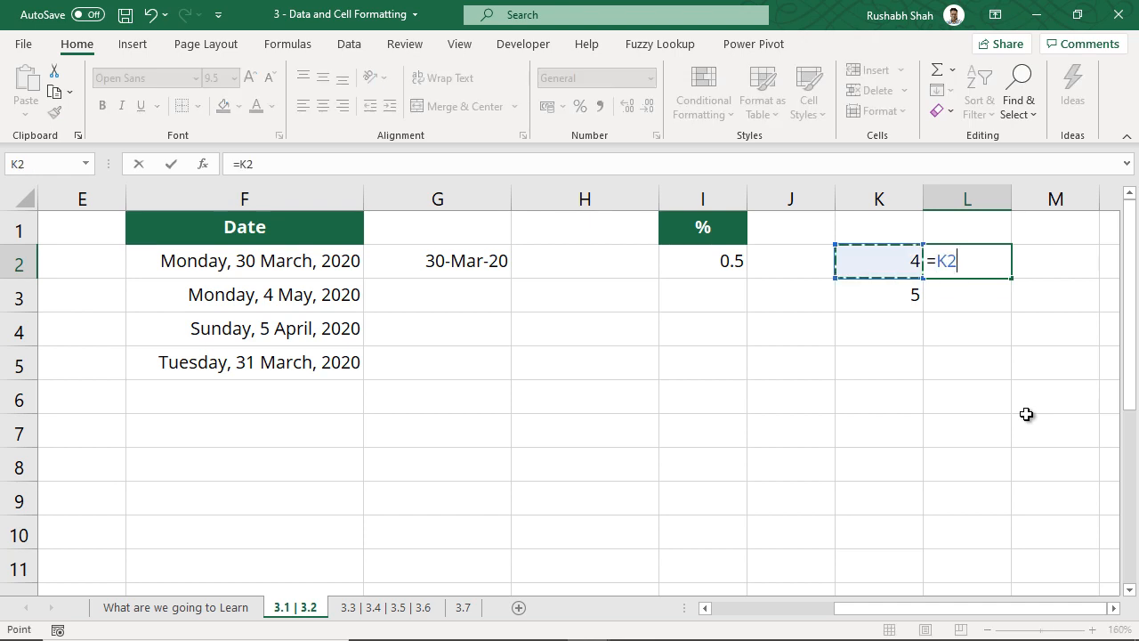
pyautogui.write('/')
pyautogui.press('Left')
pyautogui.press('Down')
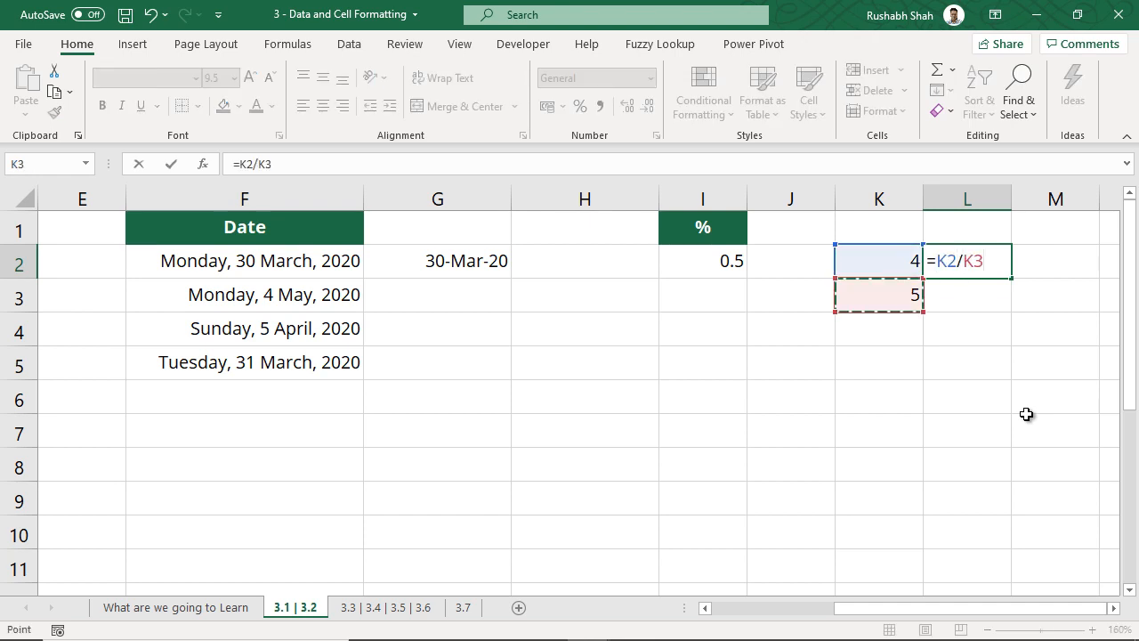
pyautogui.write('*100')
pyautogui.press('Return')
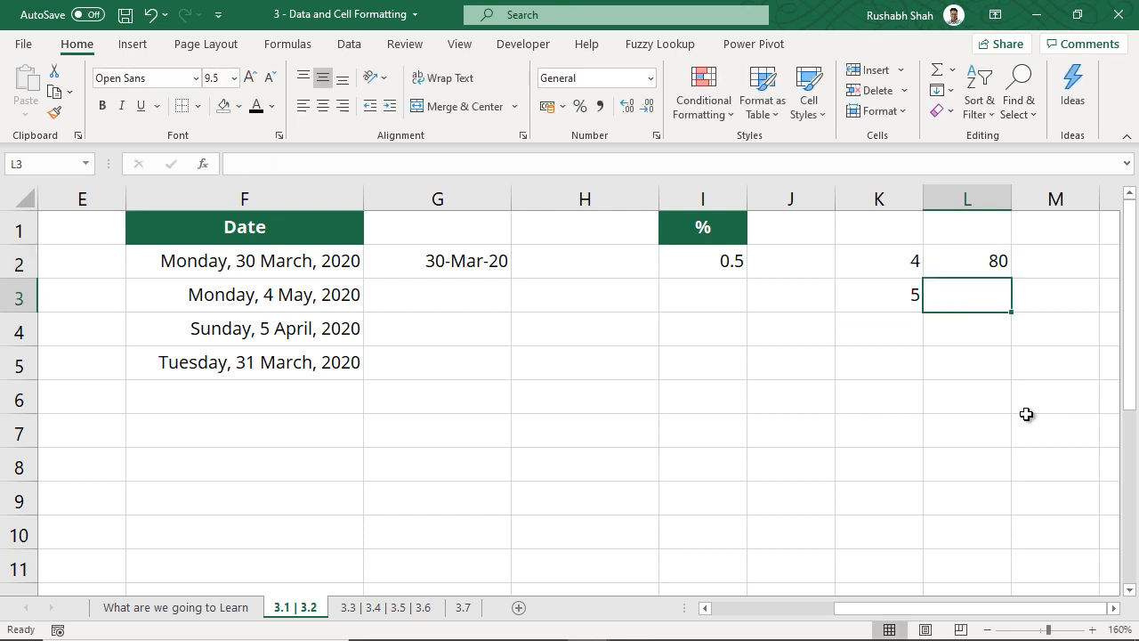
pyautogui.press('Up')
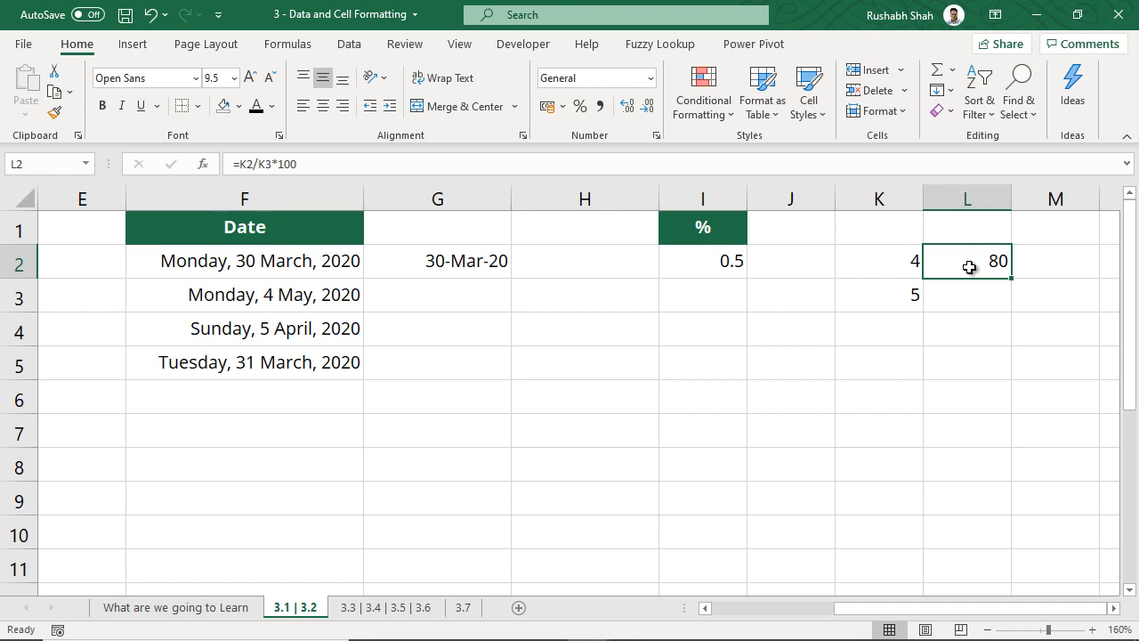
# Step: Format the whole of column I, headed %, with the Percentage format
pyautogui.click(698, 262)
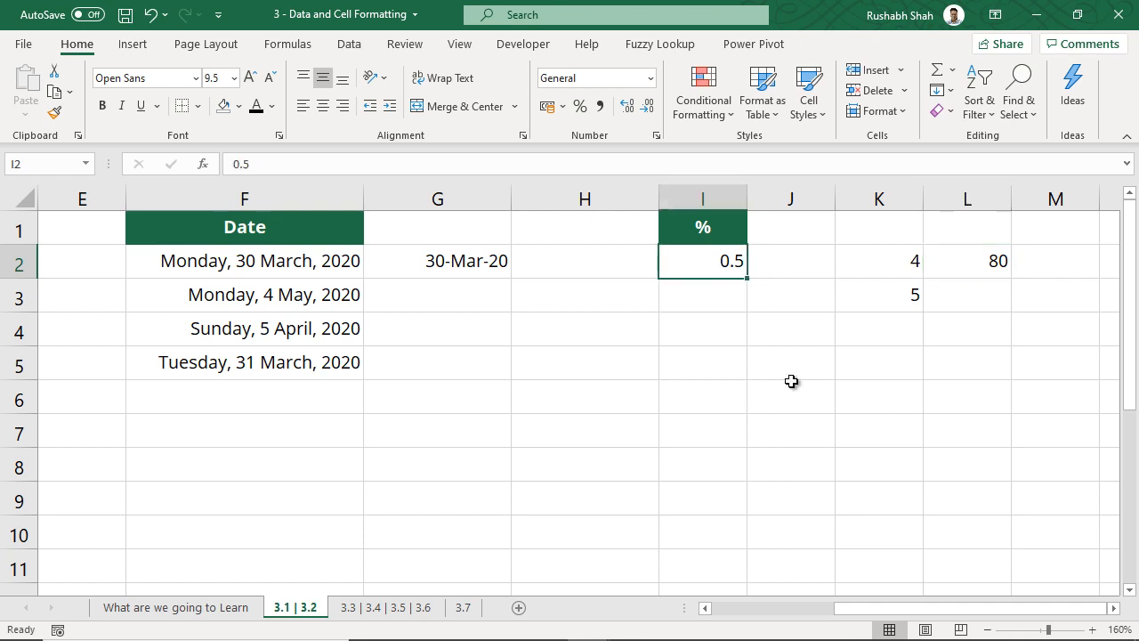
pyautogui.click(703, 199)
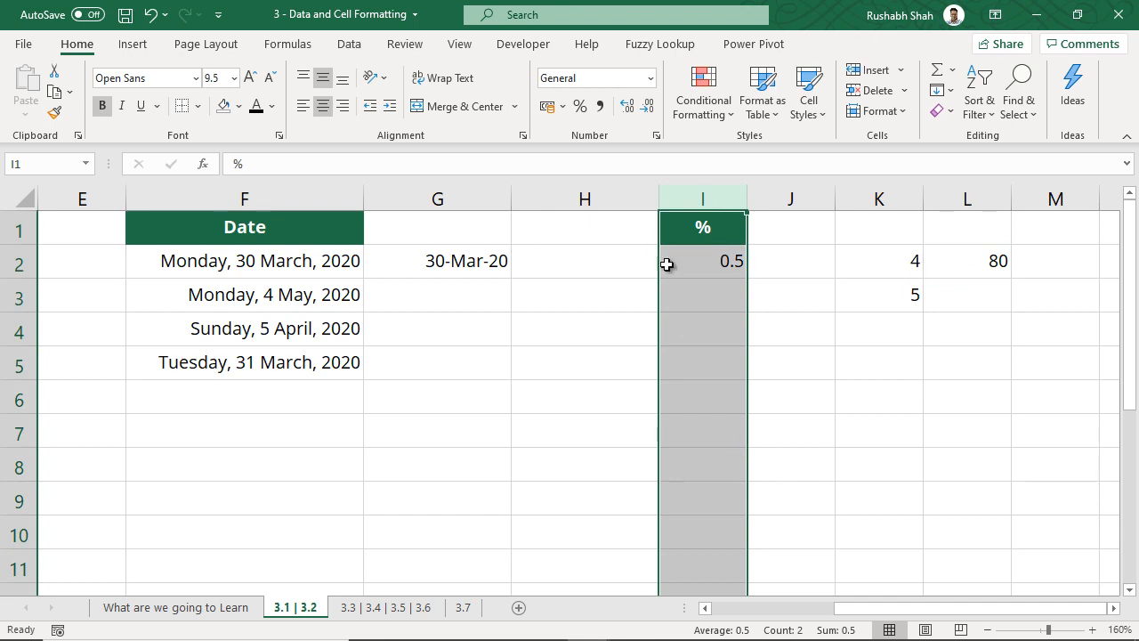
pyautogui.click(582, 107)
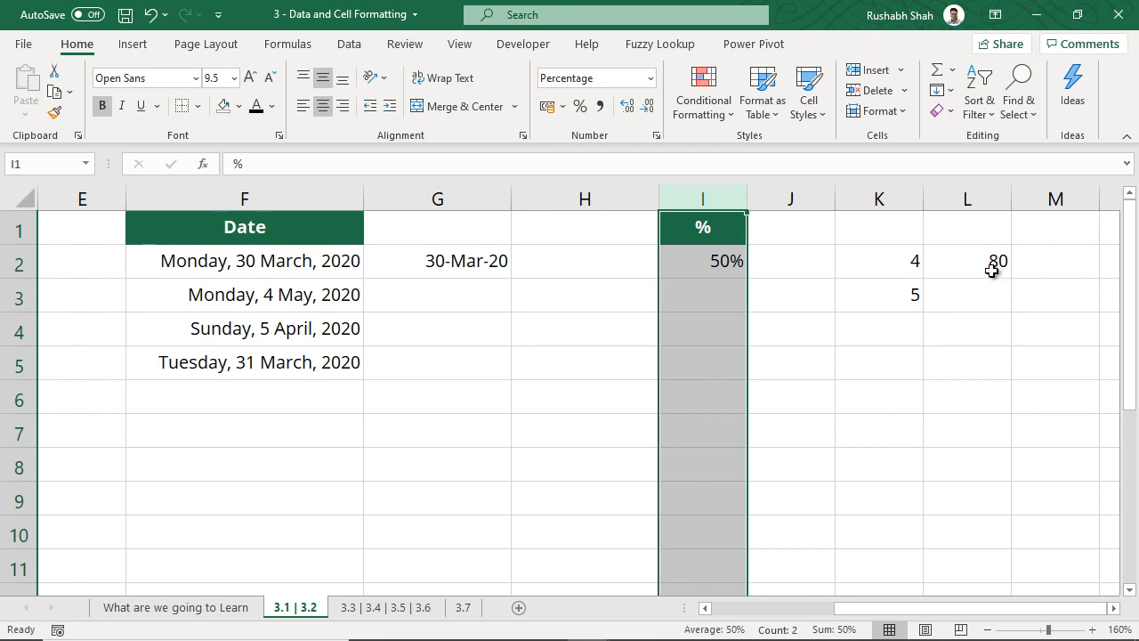
# Step: Apply the Percentage format to the formula cell L2
pyautogui.click(996, 198)
pyautogui.click(982, 259)
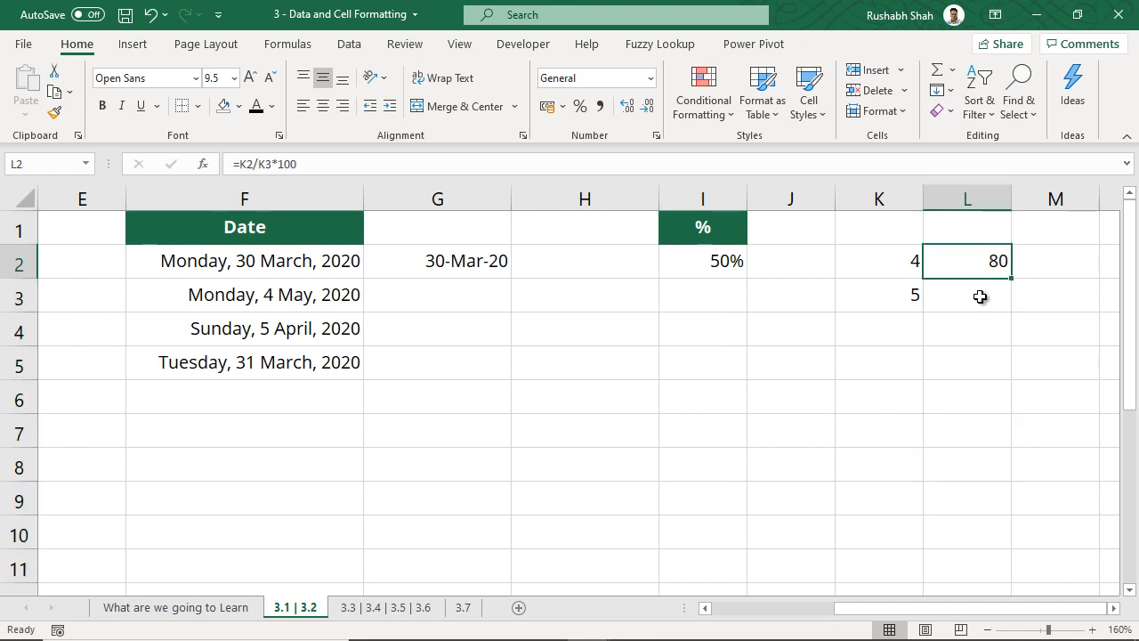
pyautogui.click(580, 106)
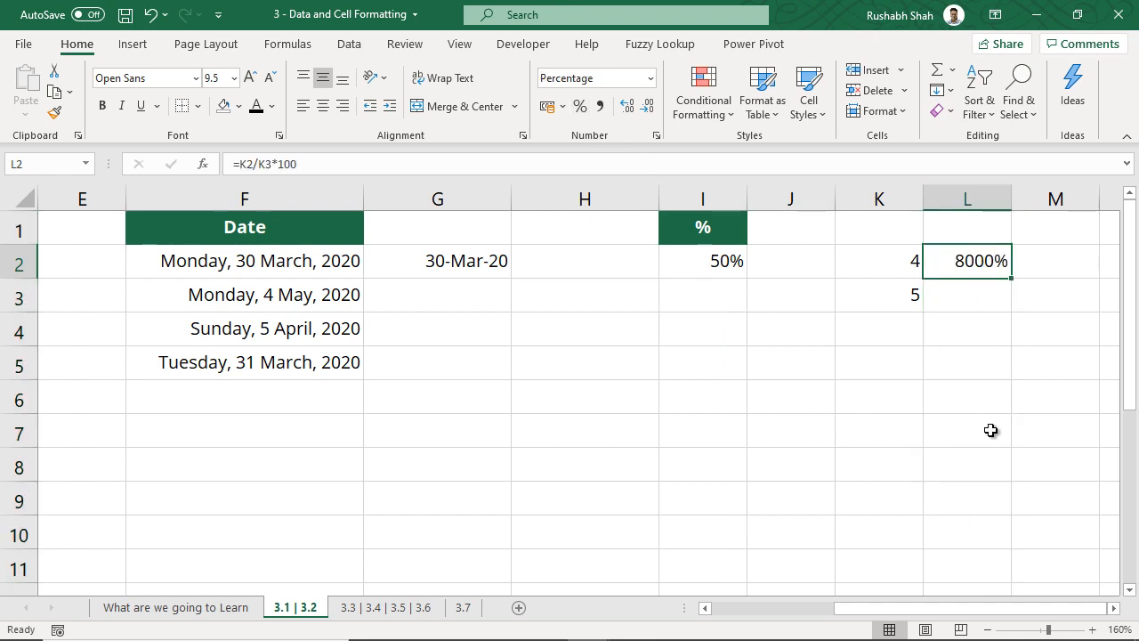
# Step: Change the formula in cell L2 to =K2/K3, removing the multiplication by 100, and check the edited formula
pyautogui.press('F2')
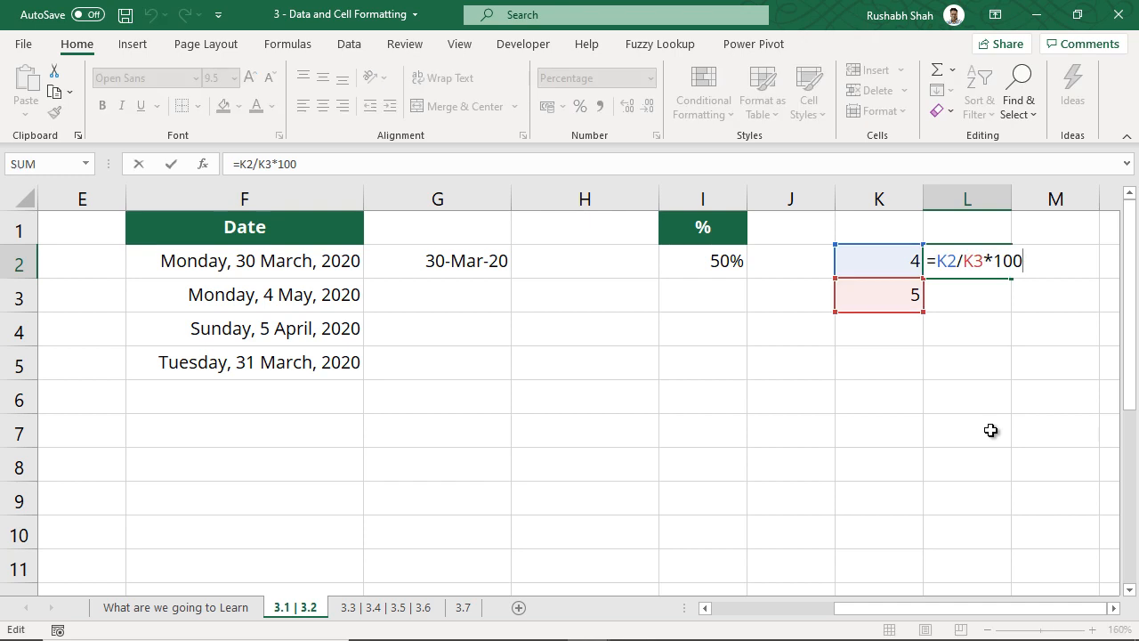
pyautogui.press('BackSpace')
pyautogui.press('BackSpace')
pyautogui.press('BackSpace')
pyautogui.press('BackSpace')
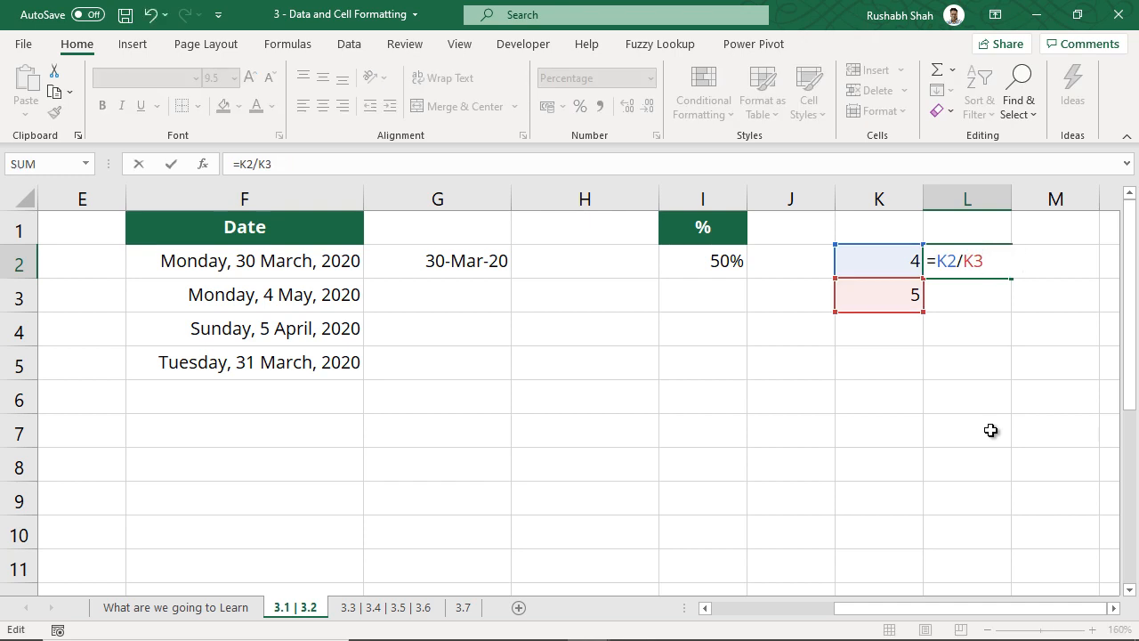
pyautogui.press('Return')
pyautogui.click(982, 265)
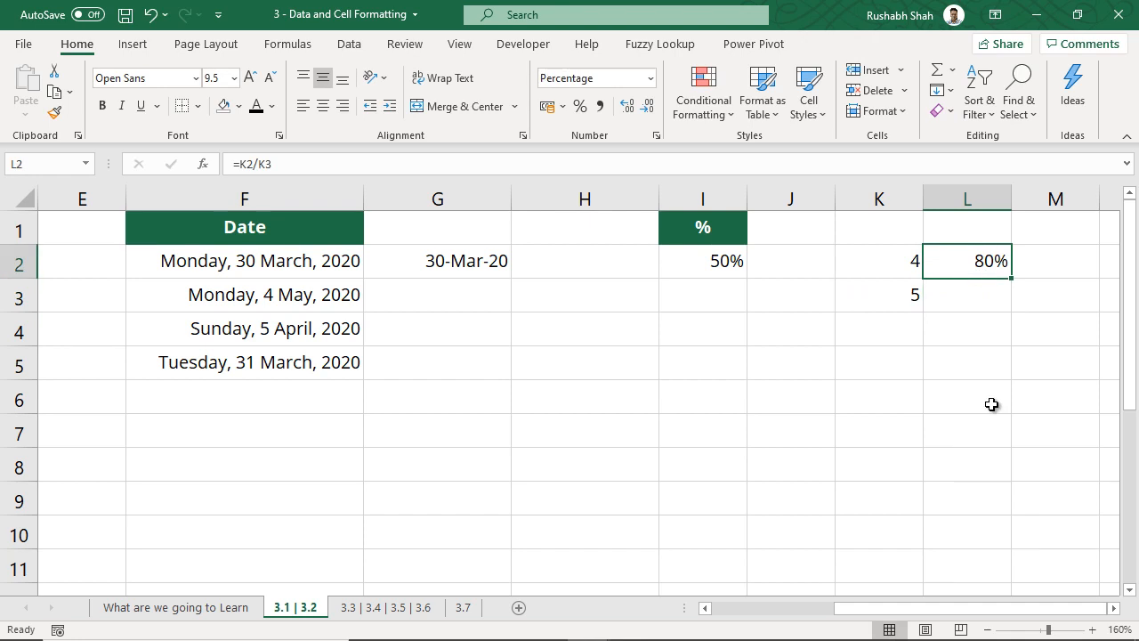
pyautogui.press('F2')
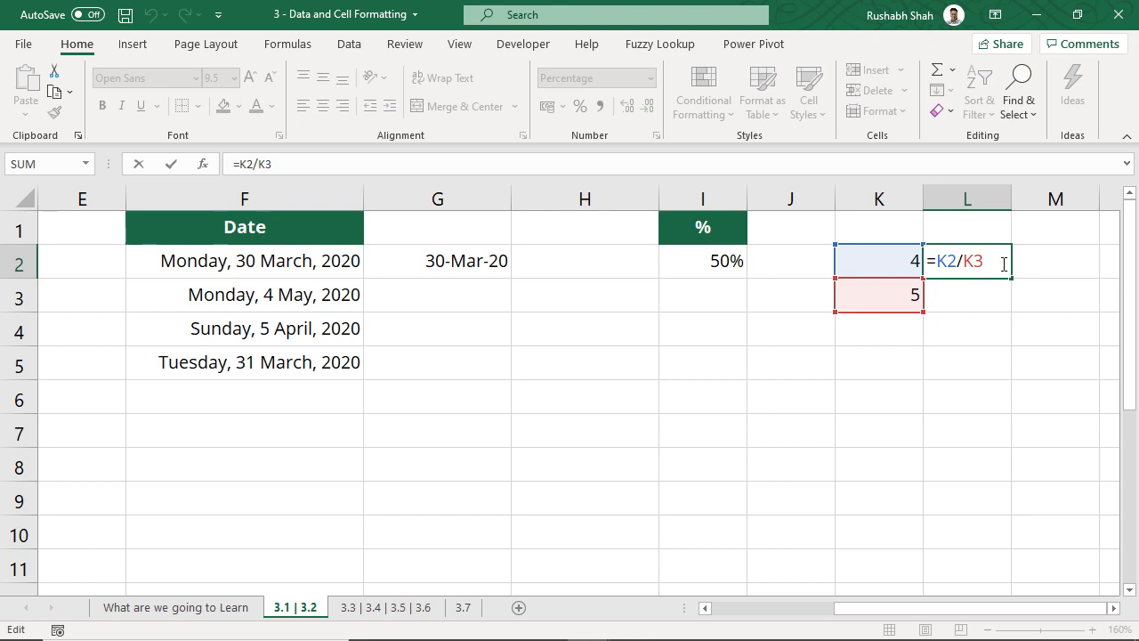
pyautogui.hotkey('ctrl', 'Return')
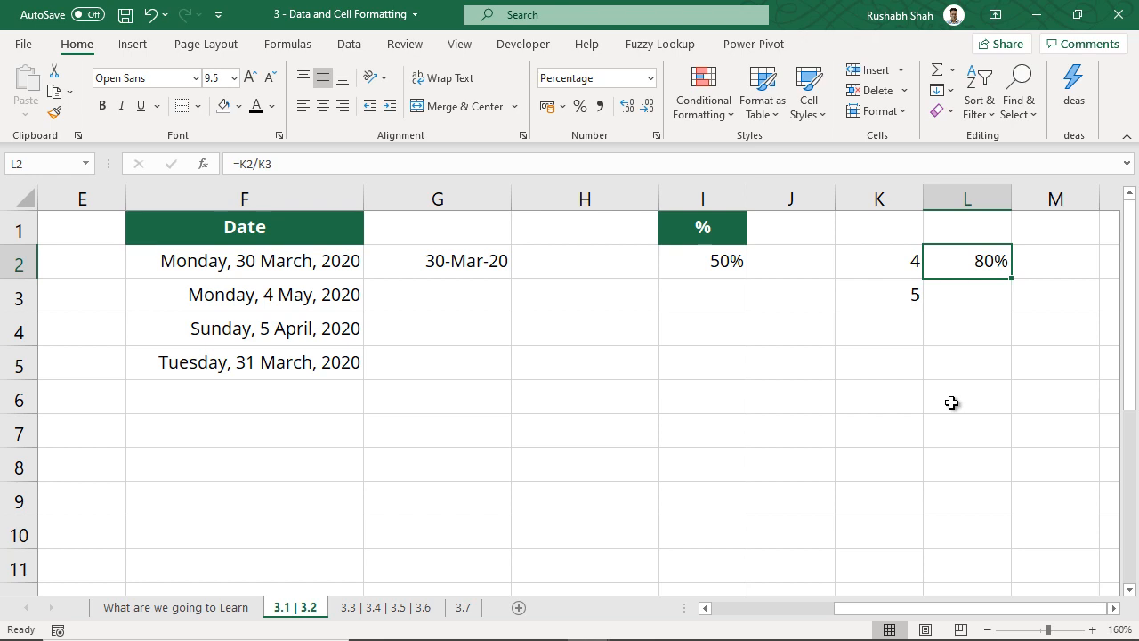
# Step: Enter the sample values 1 in cell K5 and 10 in cell K6
pyautogui.click(890, 361)
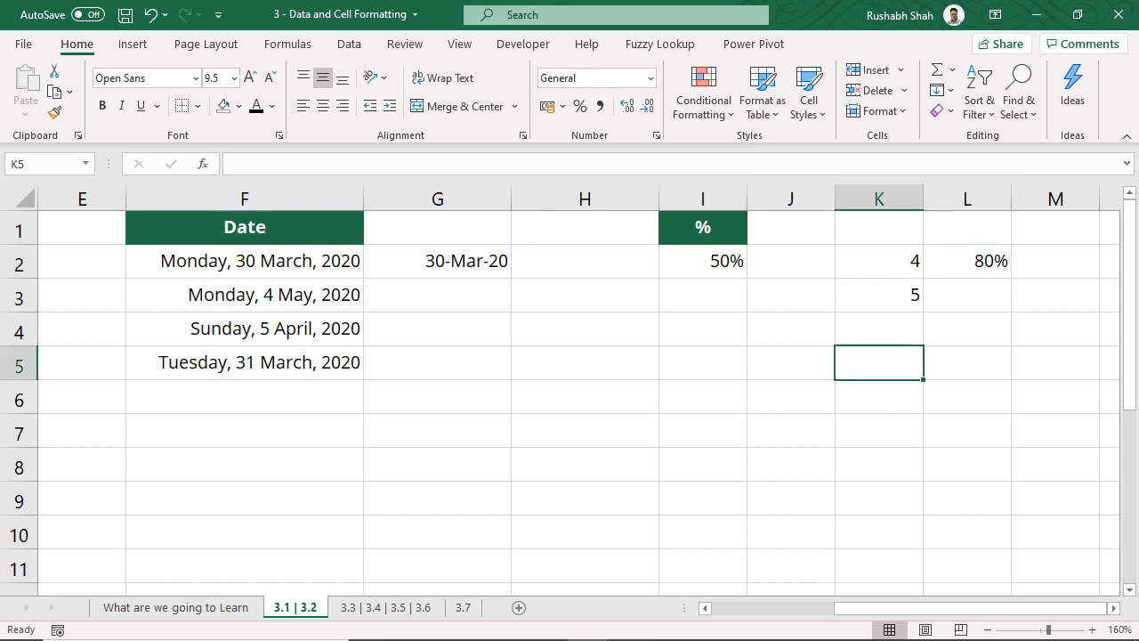
pyautogui.write('1')
pyautogui.press('Return')
pyautogui.write('10')
pyautogui.press('Return')
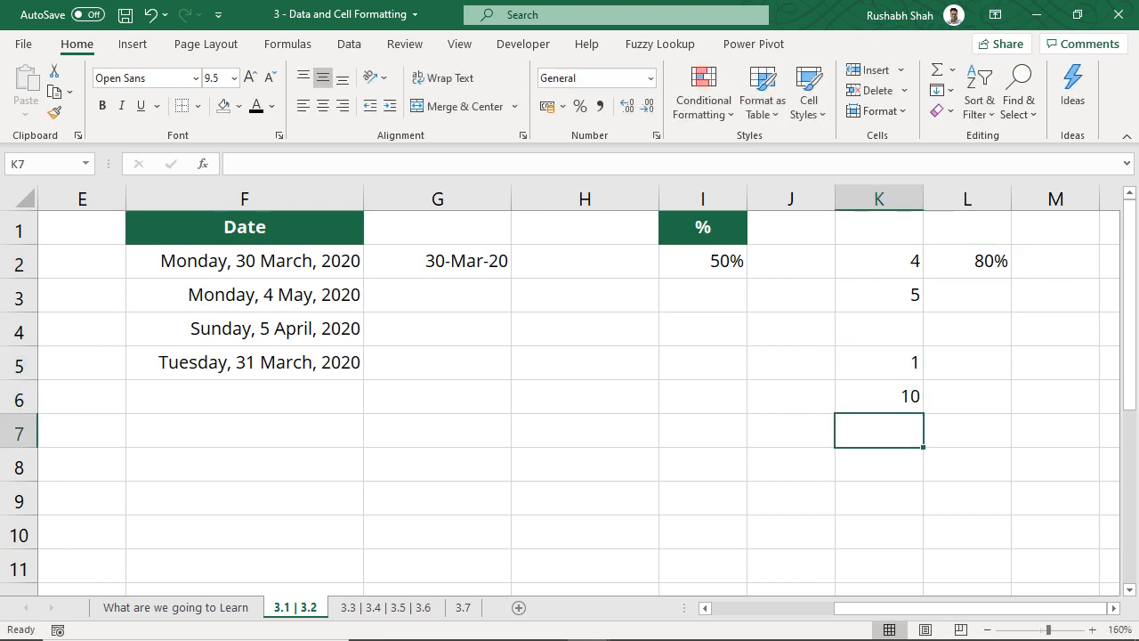
# Step: Enter the formula =K5/K6 in cell L5 and apply the Percentage format to it
pyautogui.press('Right')
pyautogui.press('Up')
pyautogui.press('Up')
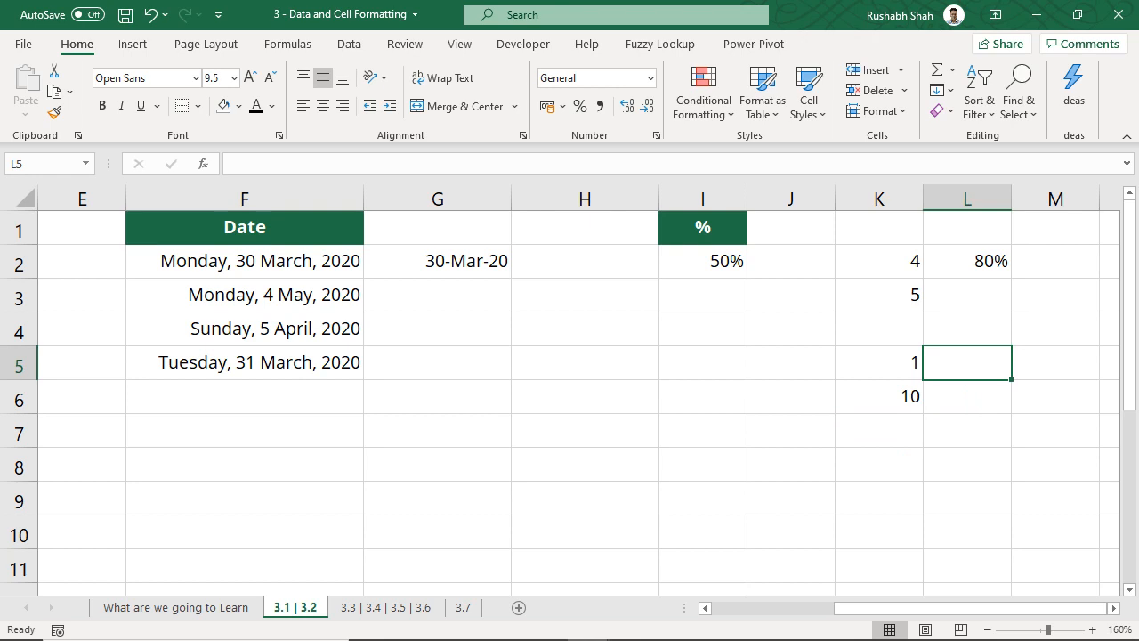
pyautogui.write('=')
pyautogui.press('Left')
pyautogui.write('/')
pyautogui.press('Down')
pyautogui.press('Return')
pyautogui.press('Up')
pyautogui.click(580, 106)
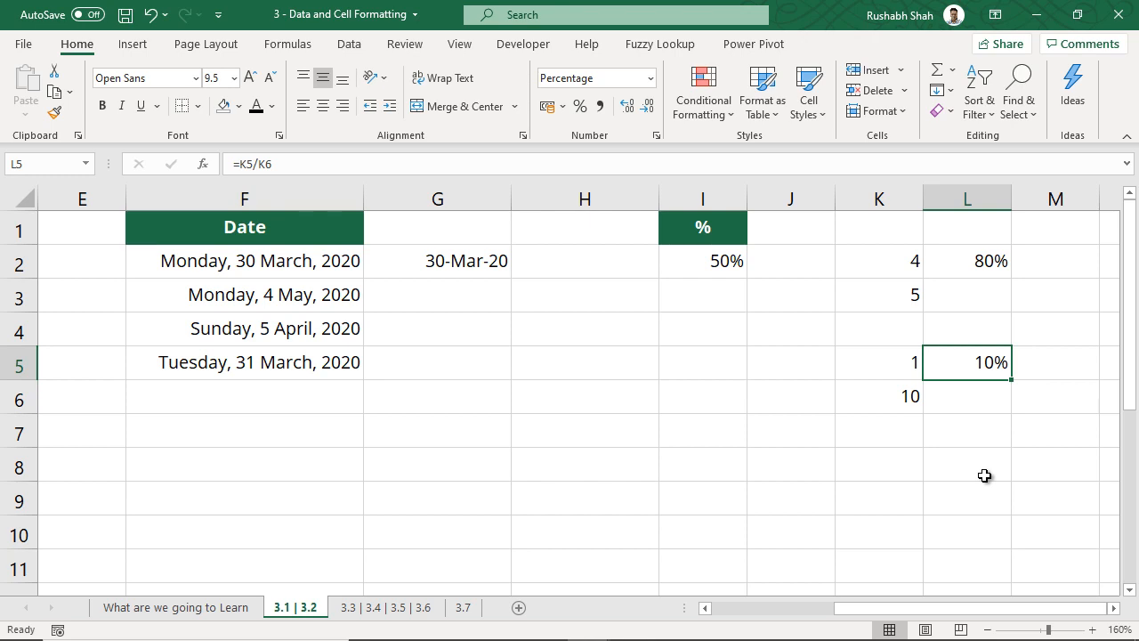
# Step: Look up topic 3.2, Repeat Last Action, on the What are we going to Learn sheet and return to sheet 3.1 | 3.2
pyautogui.click(579, 329)
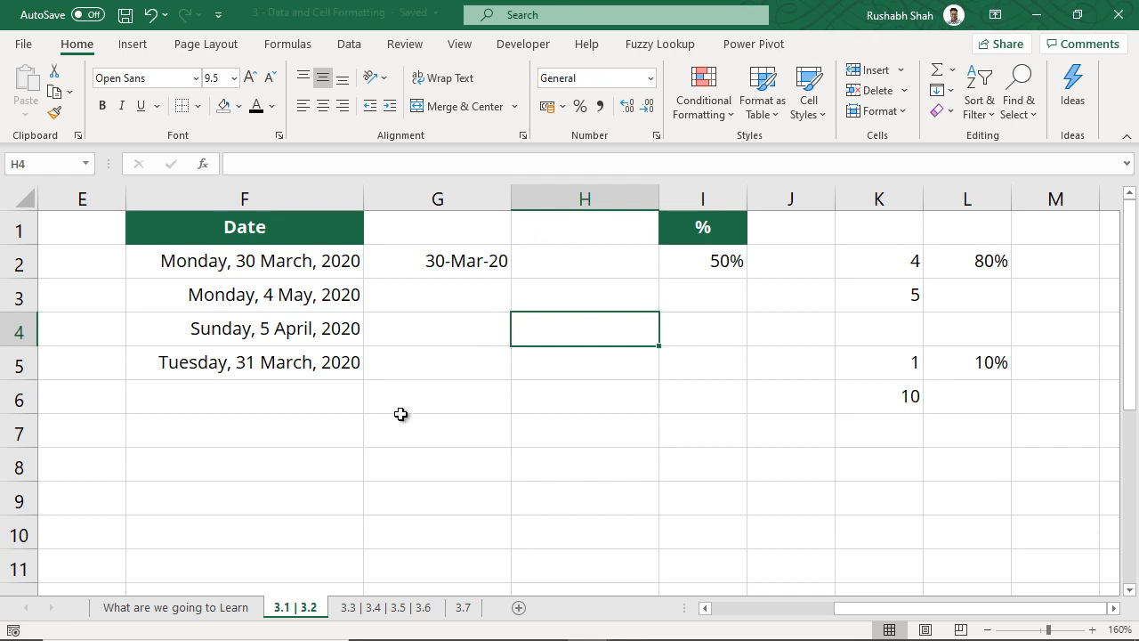
pyautogui.click(216, 609)
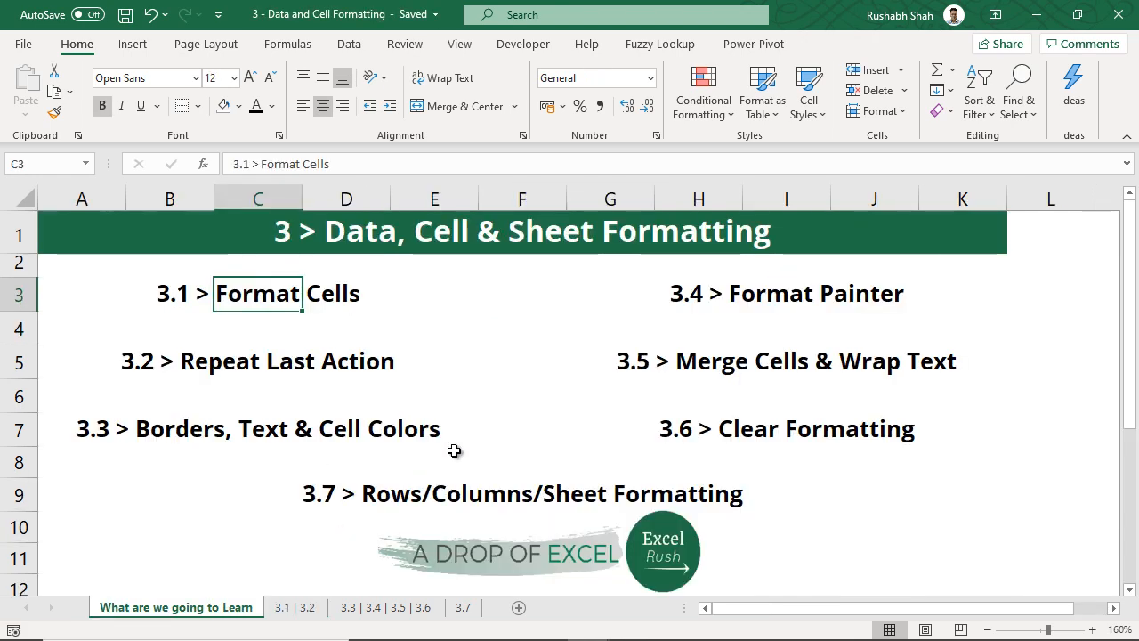
pyautogui.click(260, 366)
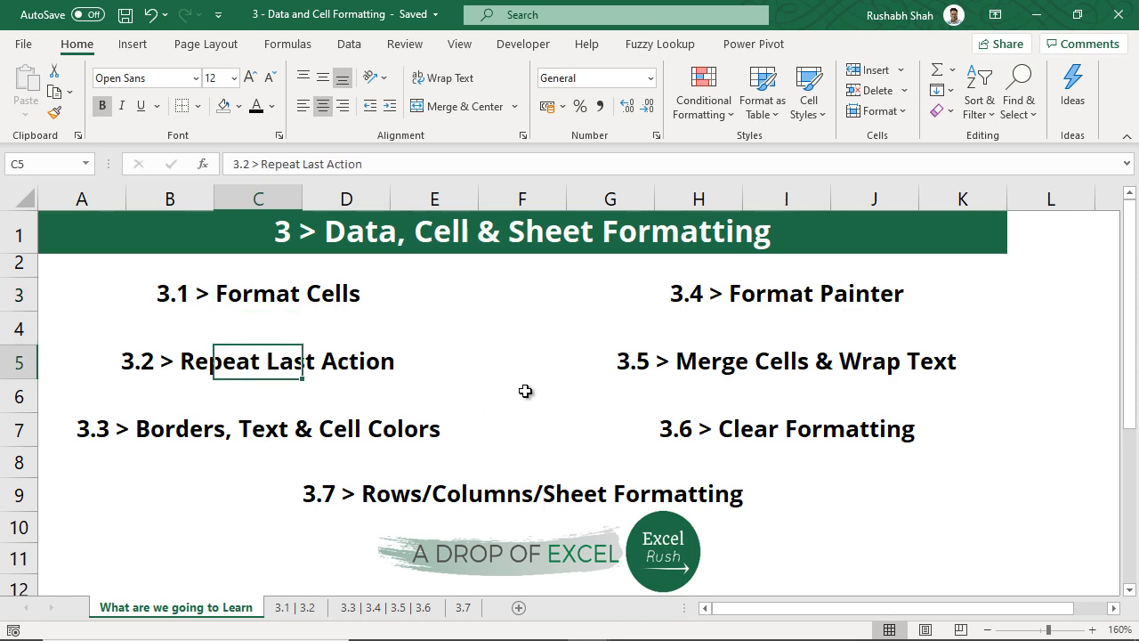
pyautogui.click(303, 608)
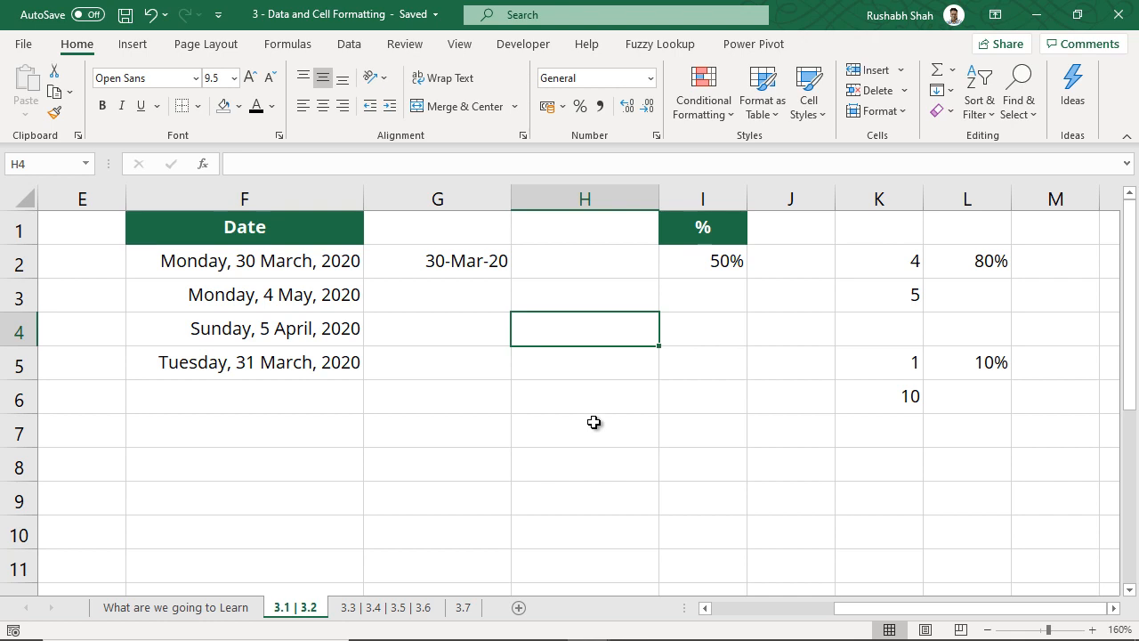
# Step: Enter the dates 02-03-2020 in cell H5, 04-05-2020 in cell H7 and 06-07-2020 in cell H9
pyautogui.click(578, 365)
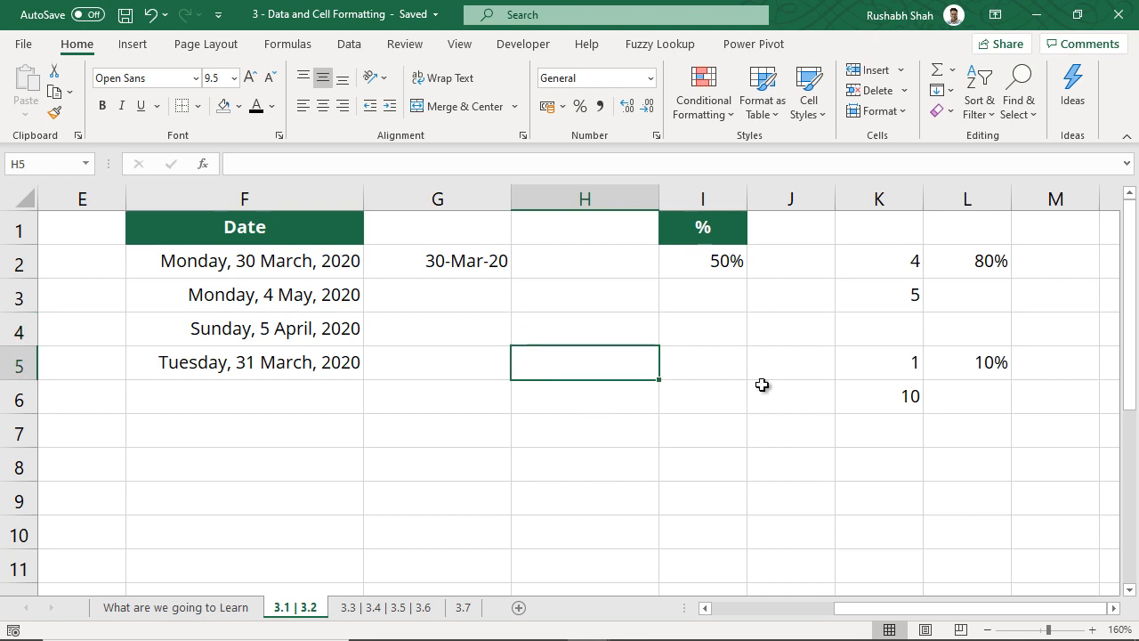
pyautogui.write('2-03-2')
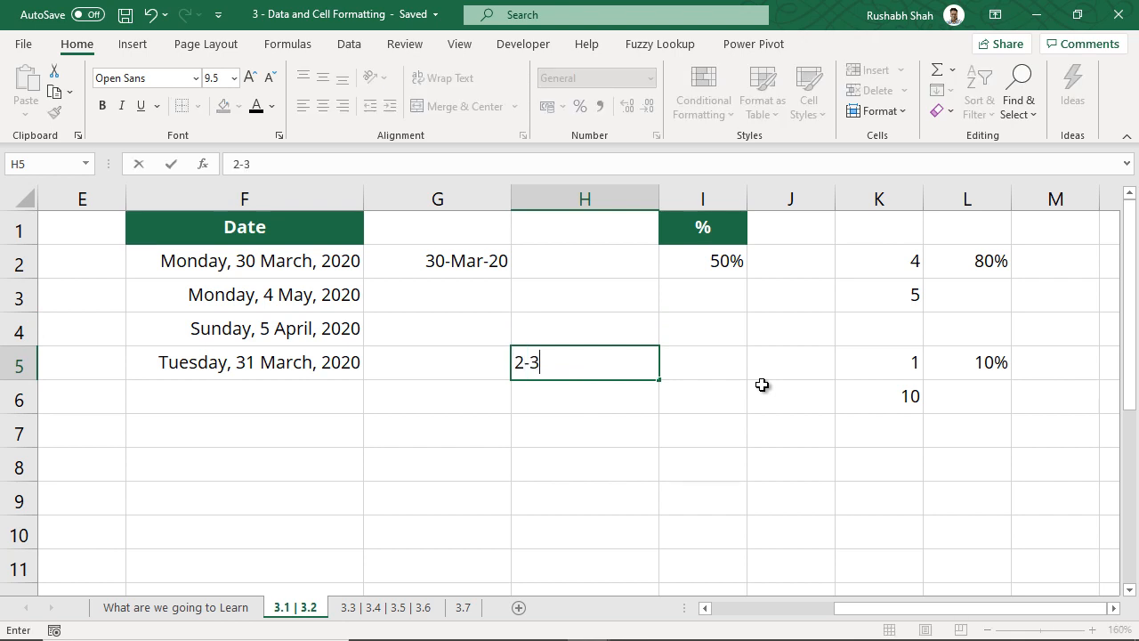
pyautogui.write('020')
pyautogui.press('Return')
pyautogui.press('Return')
pyautogui.write('4-')
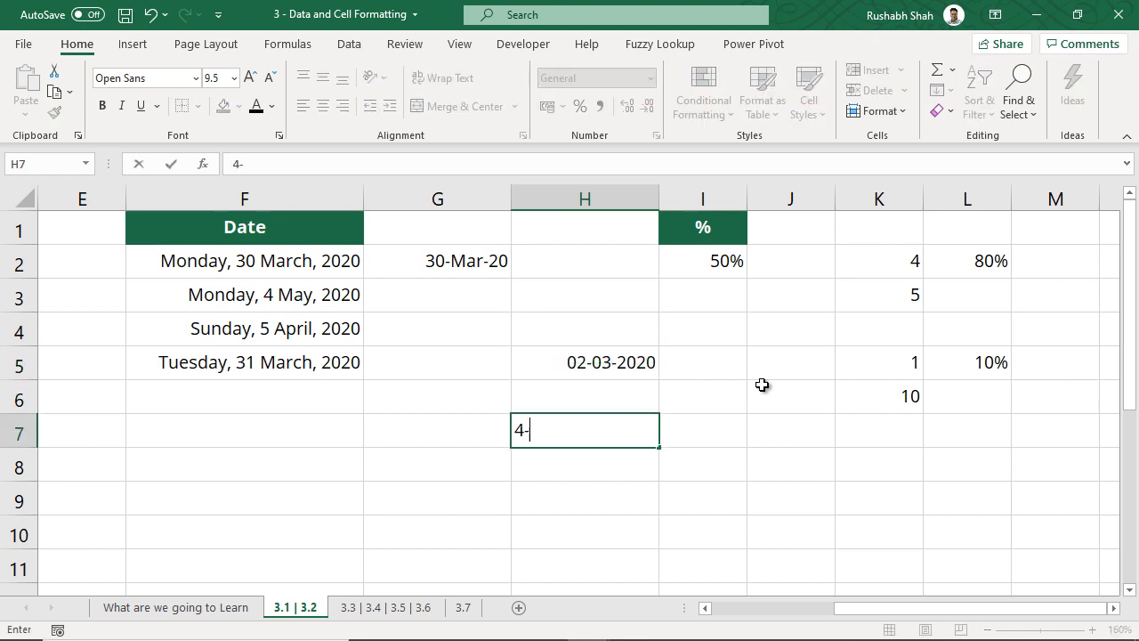
pyautogui.write('05-2020')
pyautogui.press('Return')
pyautogui.press('Return')
pyautogui.write('6-')
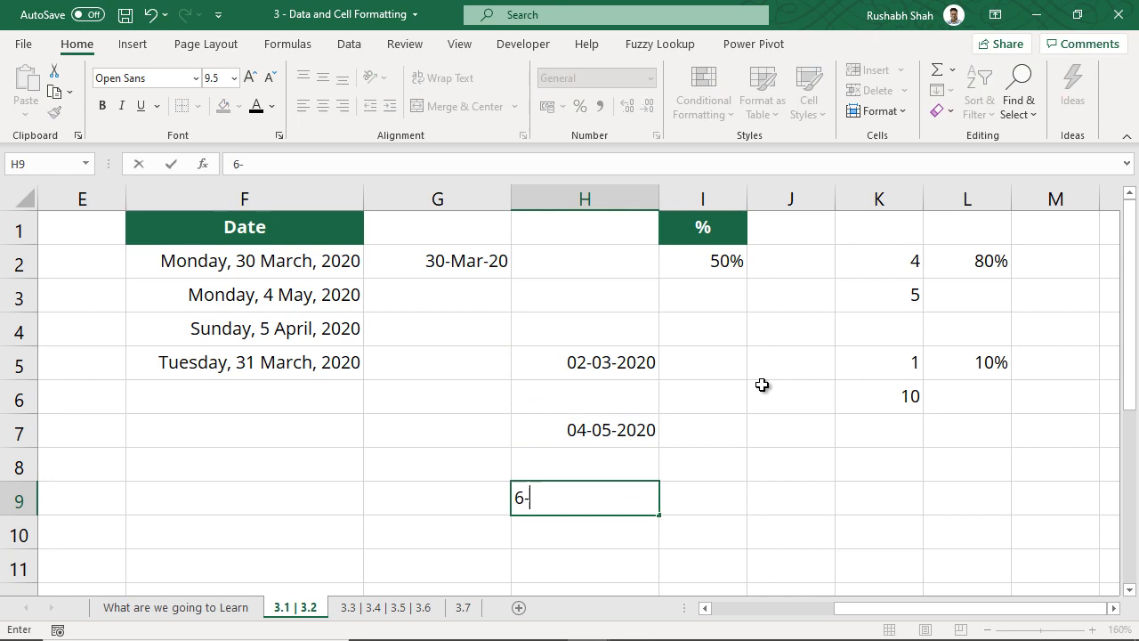
pyautogui.write('07-2020')
pyautogui.press('Return')
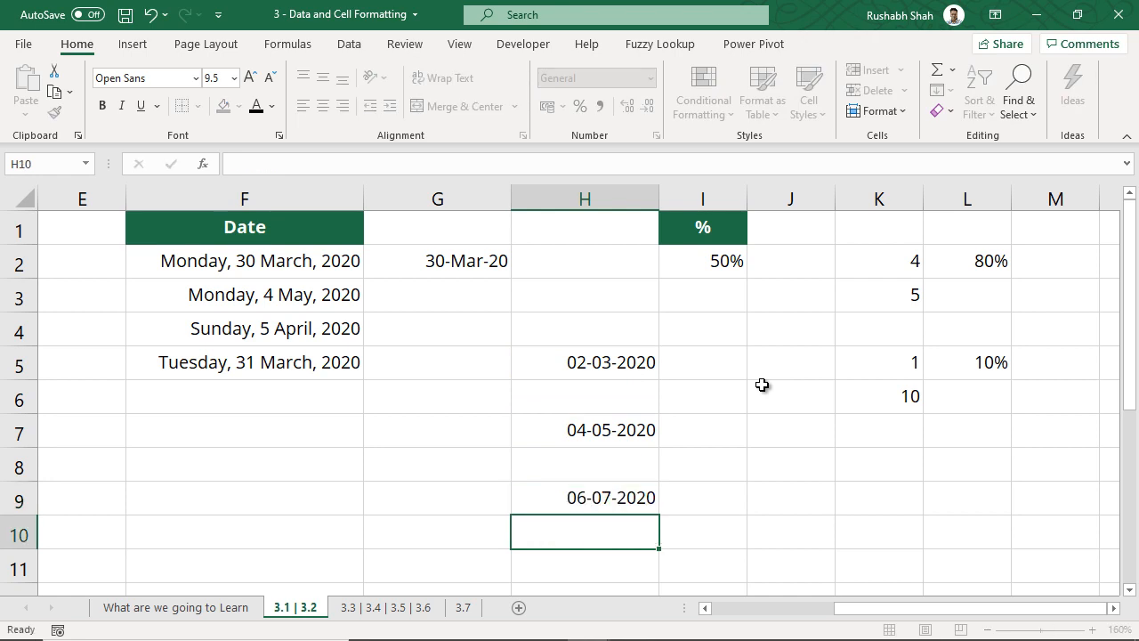
# Step: Apply the Long Date format to the date in cell H5
pyautogui.click(609, 365)
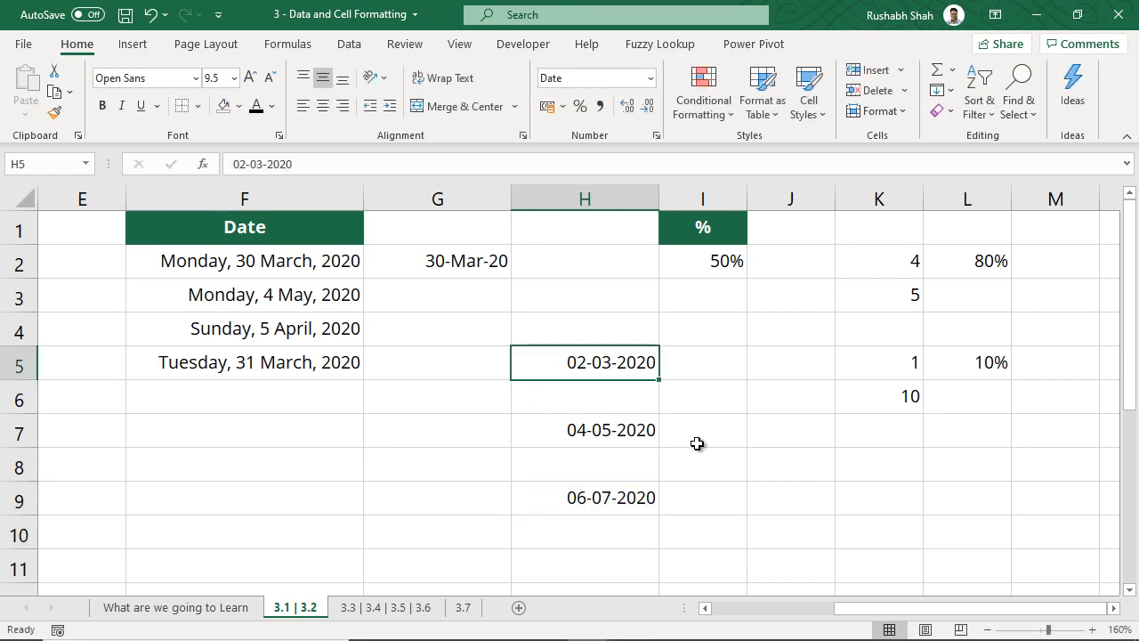
pyautogui.click(650, 78)
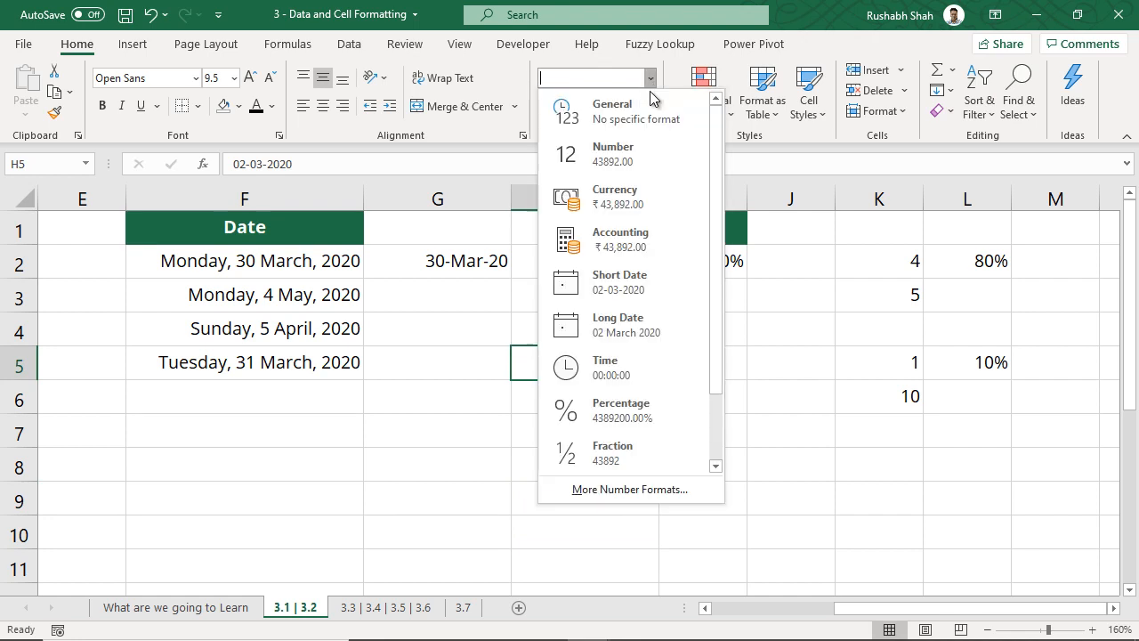
pyautogui.click(652, 331)
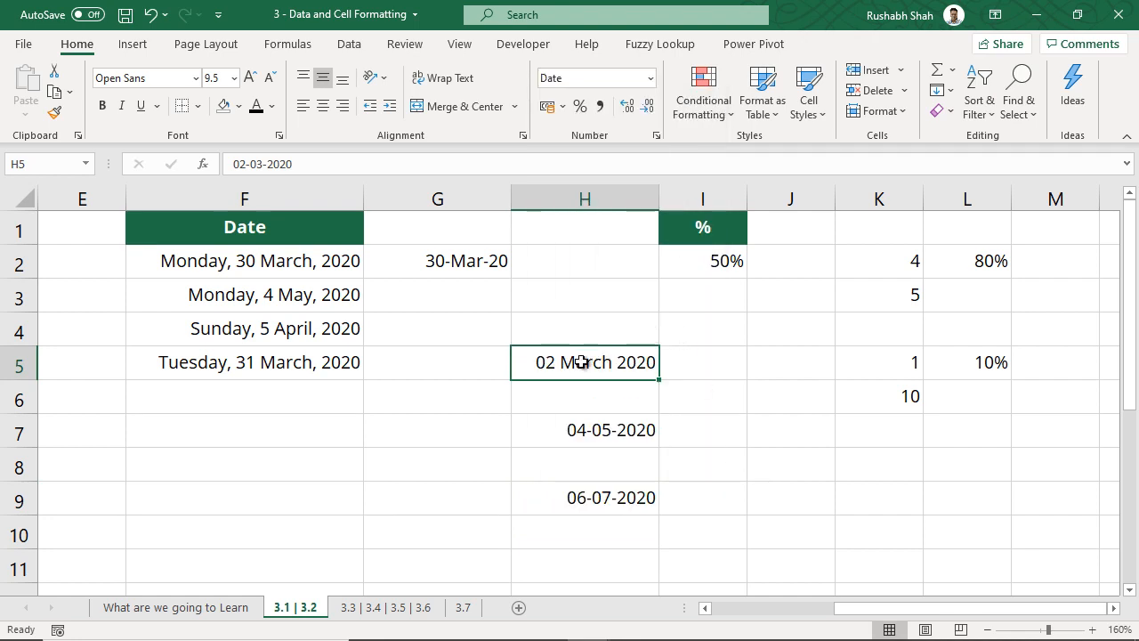
# Step: Review the available number formats and the Date types in Format Cells for cell H5 without changing anything
pyautogui.click(651, 78)
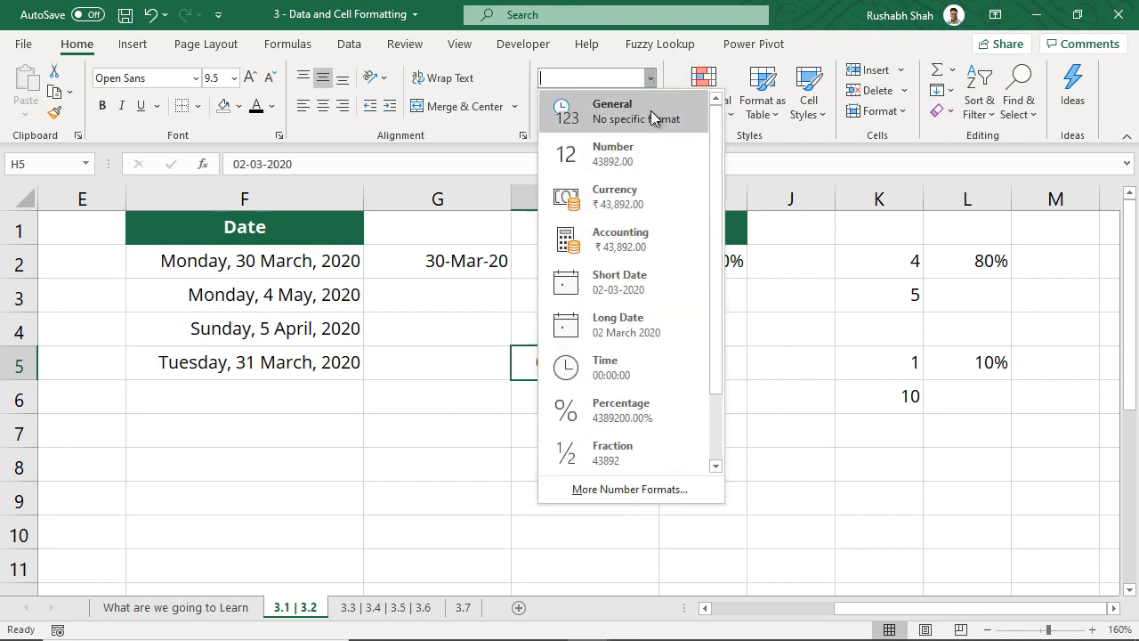
pyautogui.click(777, 330)
pyautogui.rightClick(623, 360)
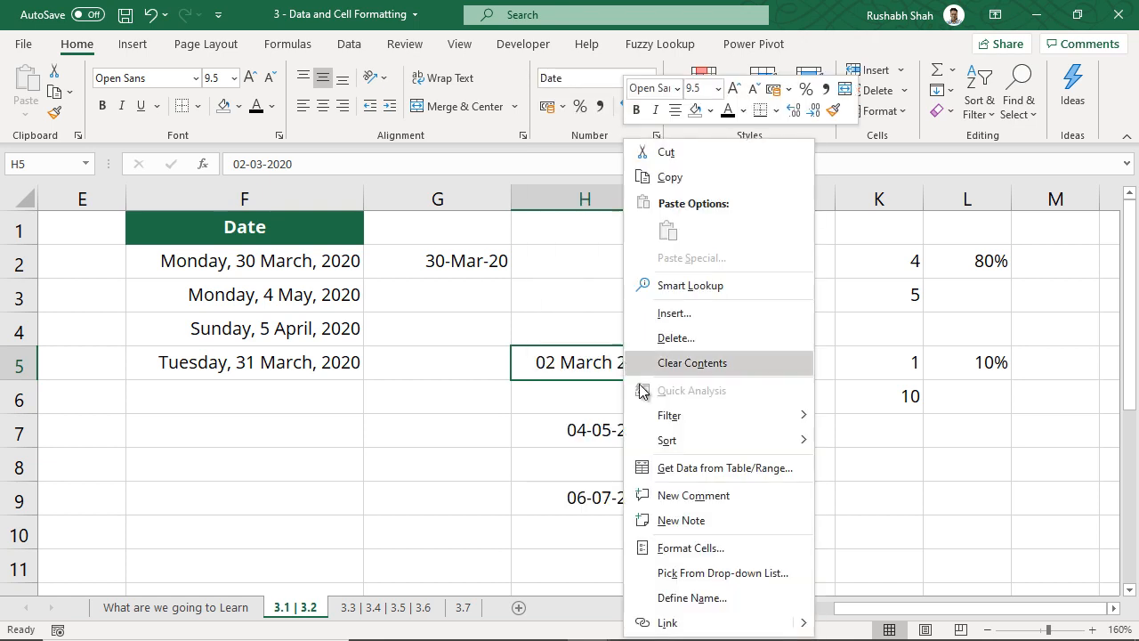
pyautogui.click(690, 550)
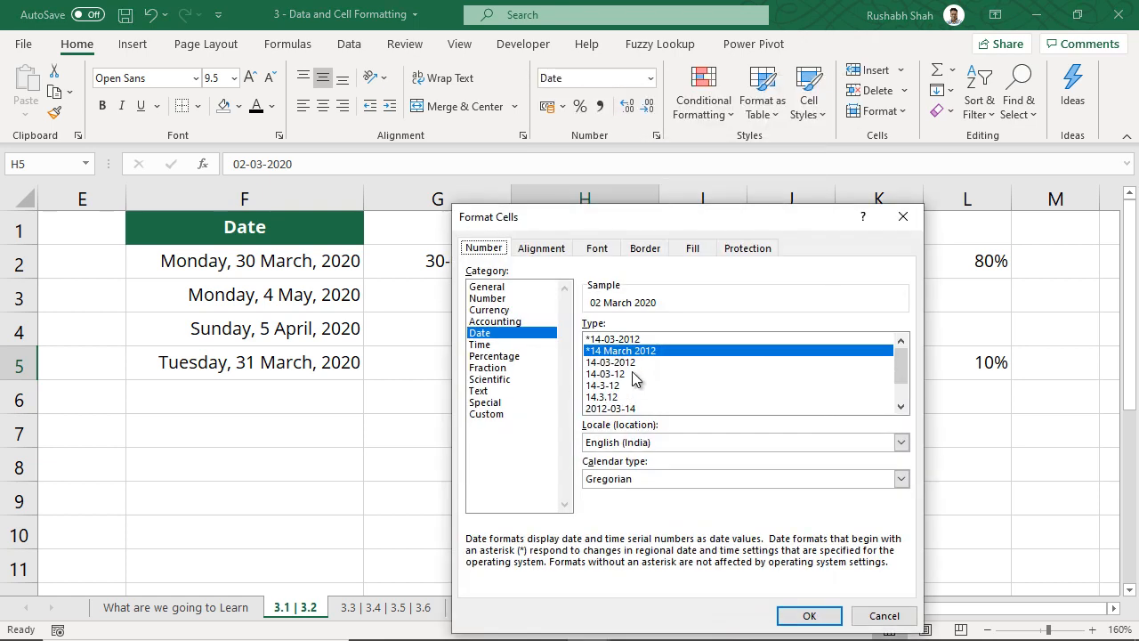
pyautogui.click(886, 616)
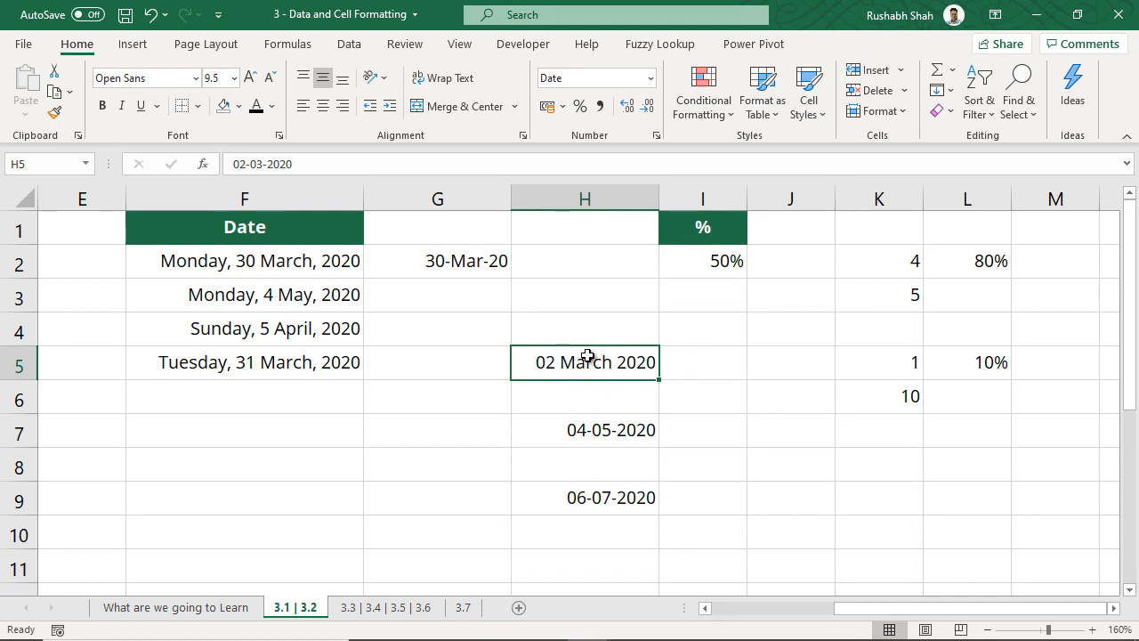
# Step: Repeat the Long Date formatting on the dates in cells H7 and H9 using the repeat-last-action command
pyautogui.click(632, 431)
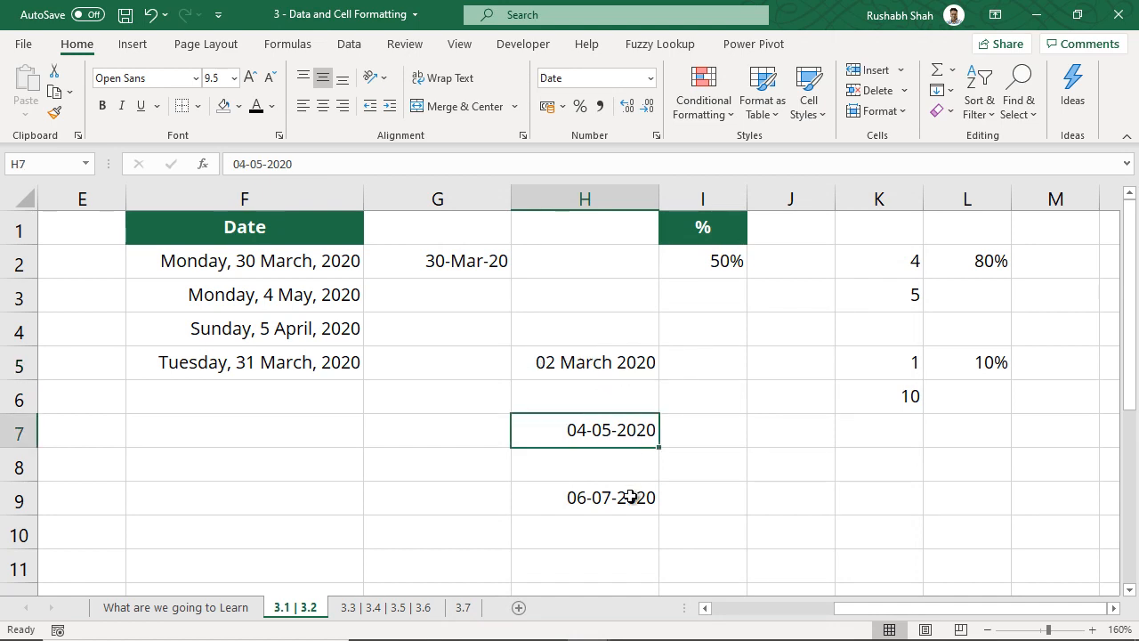
pyautogui.click(632, 497)
pyautogui.click(637, 433)
pyautogui.click(652, 81)
pyautogui.click(803, 449)
pyautogui.press('F4')
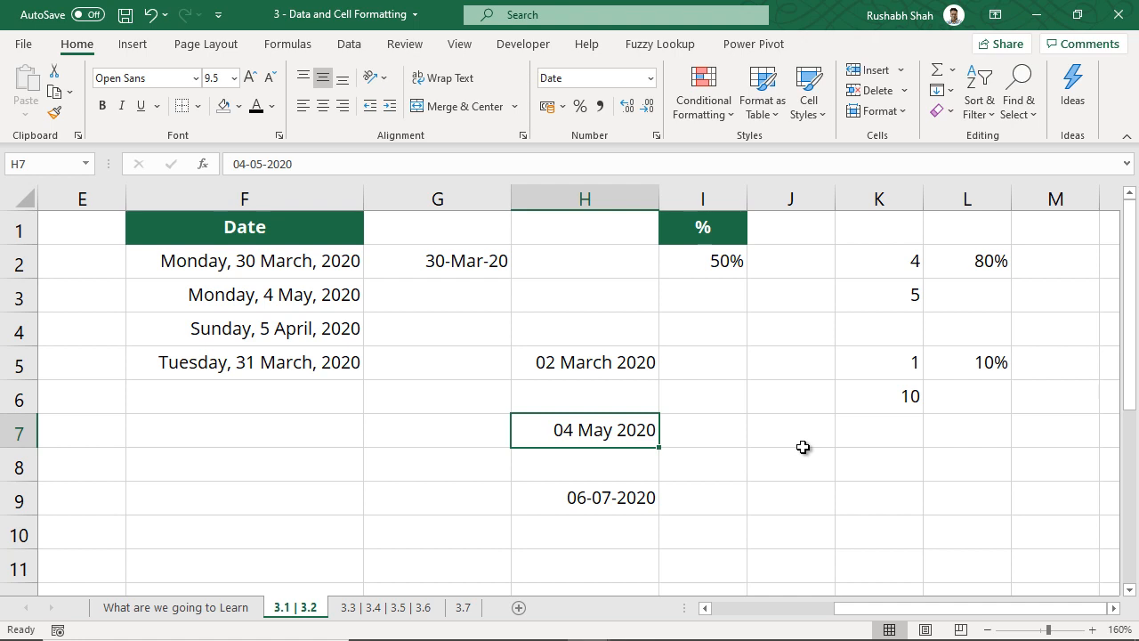
pyautogui.click(632, 501)
pyautogui.press('F4')
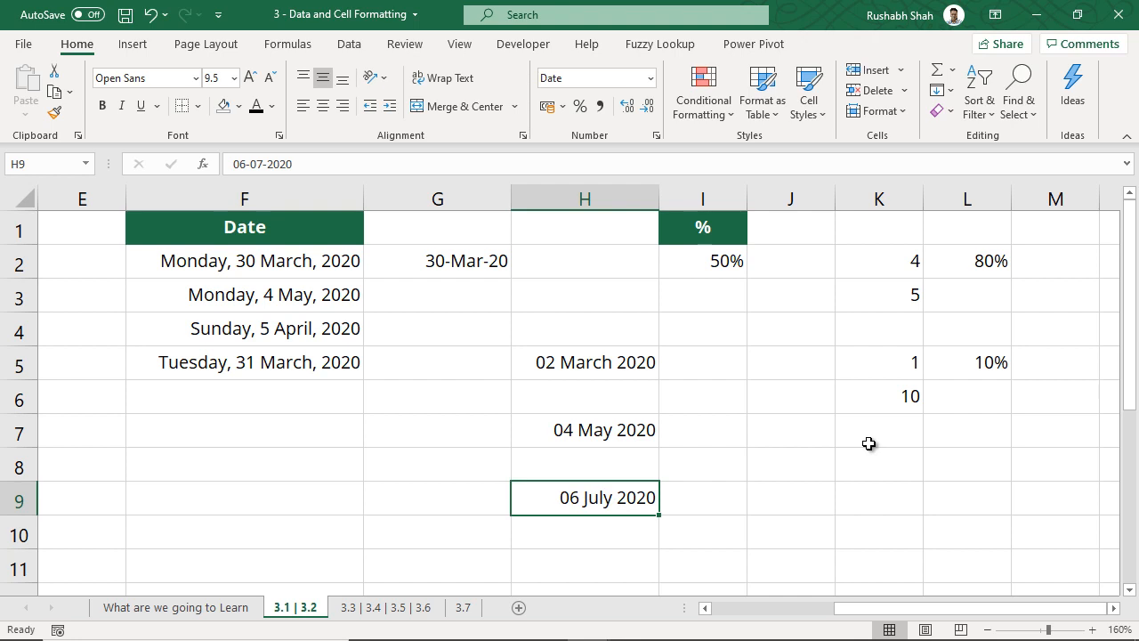
# Step: Make the date in cell H9 bold and repeat the bold formatting on cells H7 and H5
pyautogui.click(102, 105)
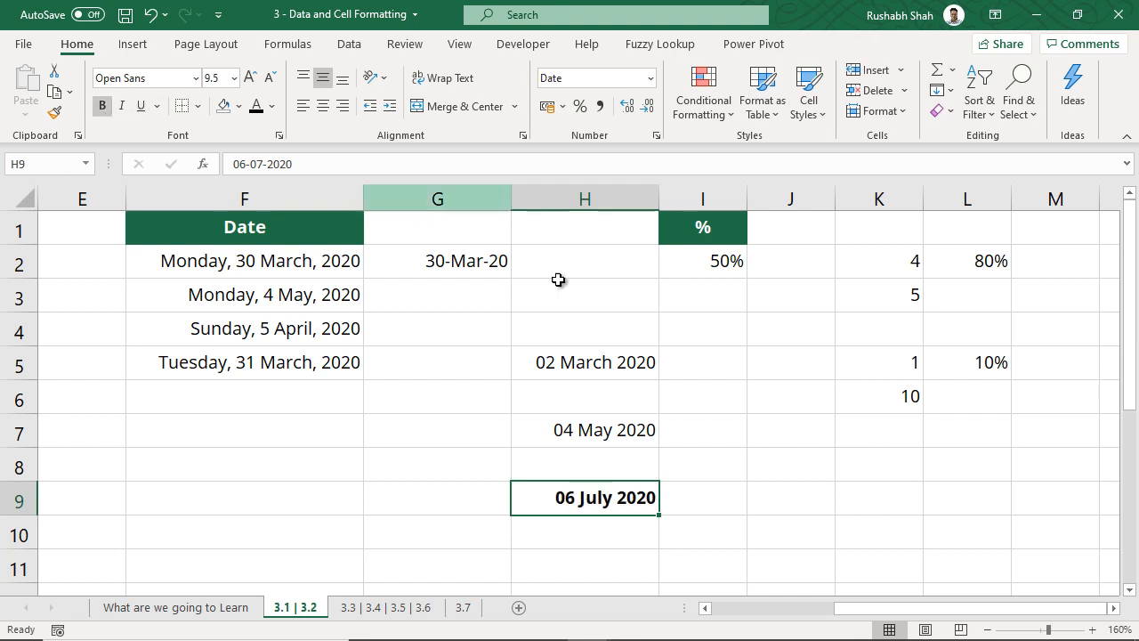
pyautogui.click(625, 431)
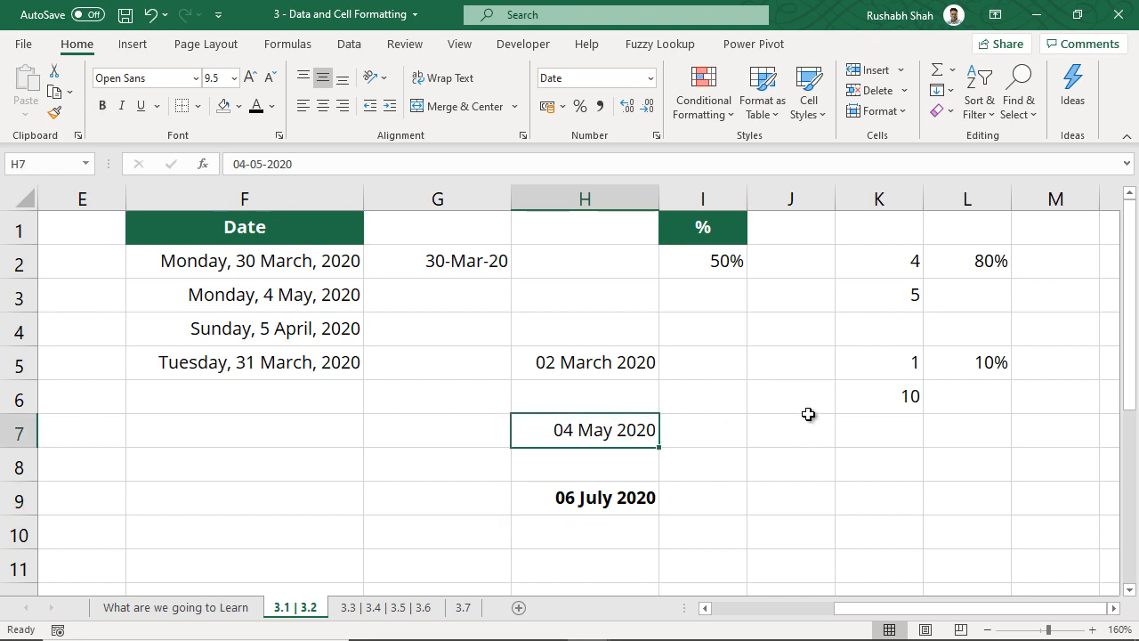
pyautogui.hotkey('ctrl', 'b')
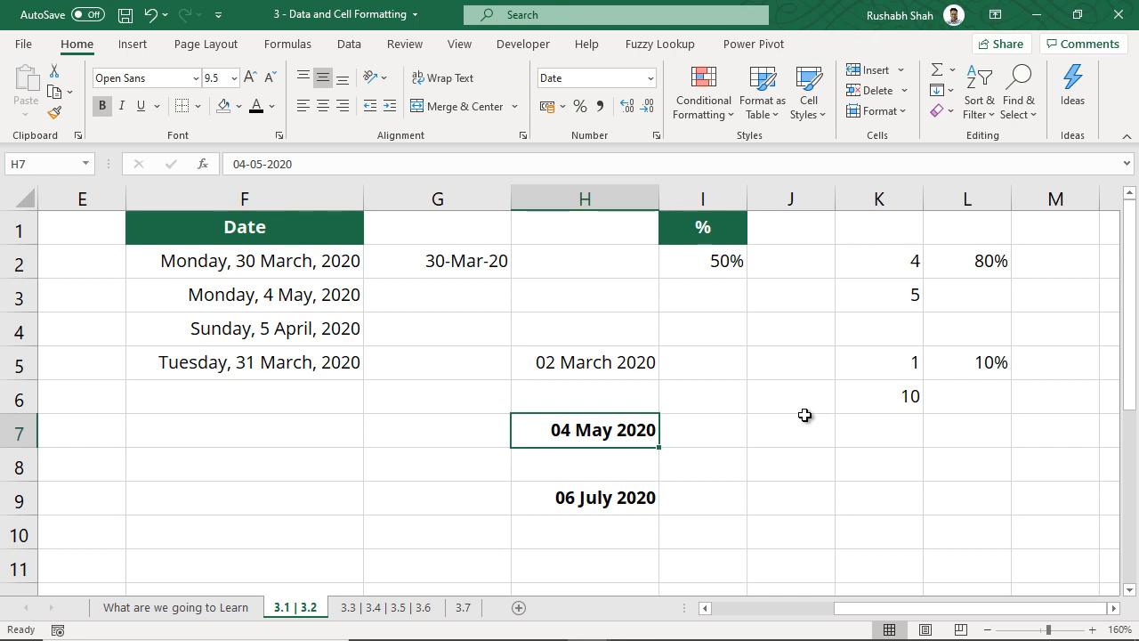
pyautogui.click(646, 362)
pyautogui.hotkey('ctrl', 'b')
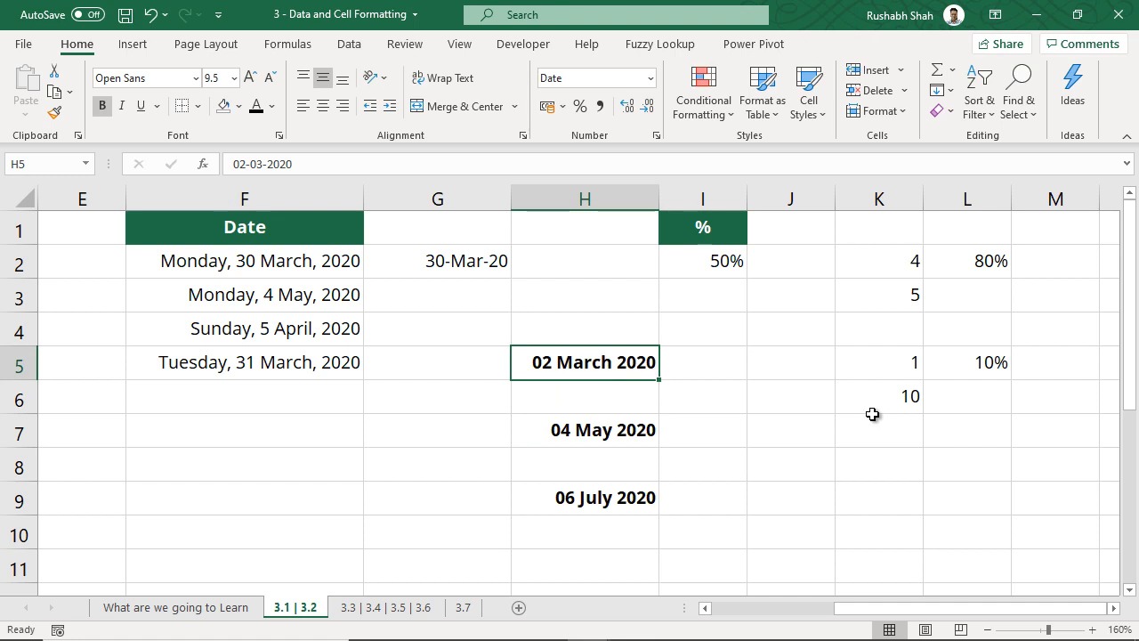
# Step: Repeat the bold formatting on cells K5, F2 and F4, and return to the What are we going to Learn sheet
pyautogui.click(890, 358)
pyautogui.hotkey('ctrl', 'b')
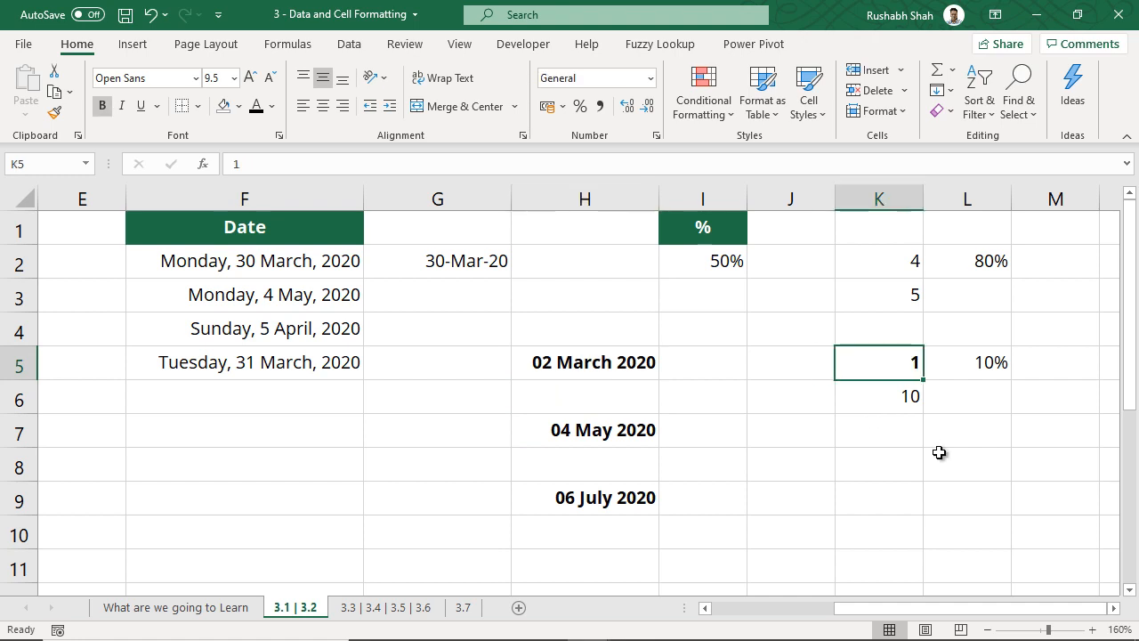
pyautogui.click(351, 261)
pyautogui.hotkey('ctrl', 'b')
pyautogui.click(312, 331)
pyautogui.hotkey('ctrl', 'b')
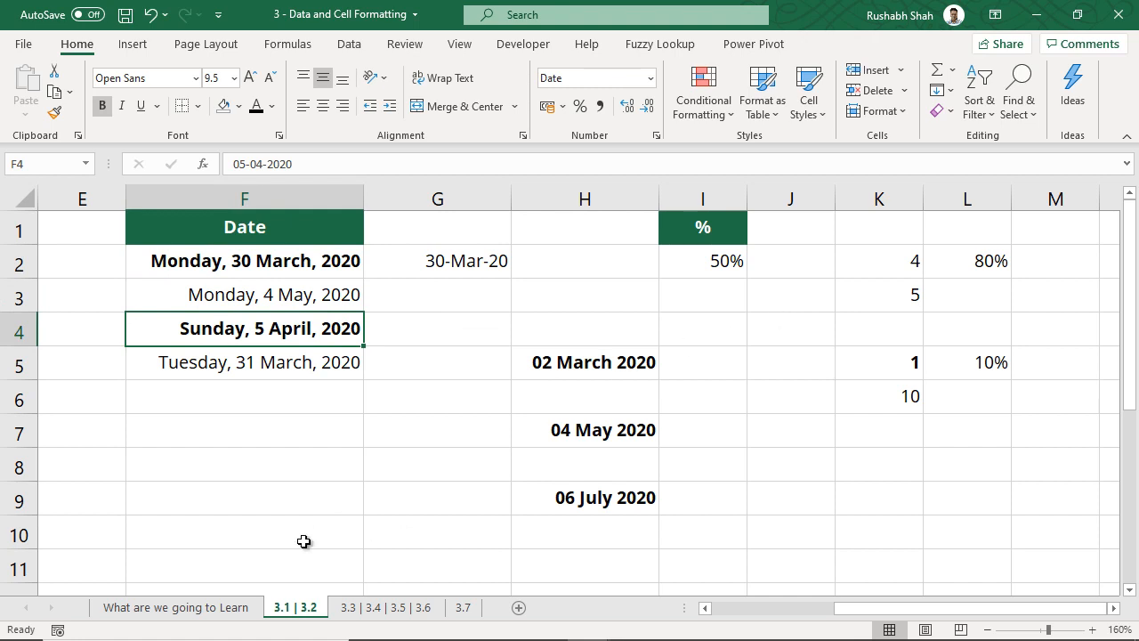
pyautogui.click(230, 613)
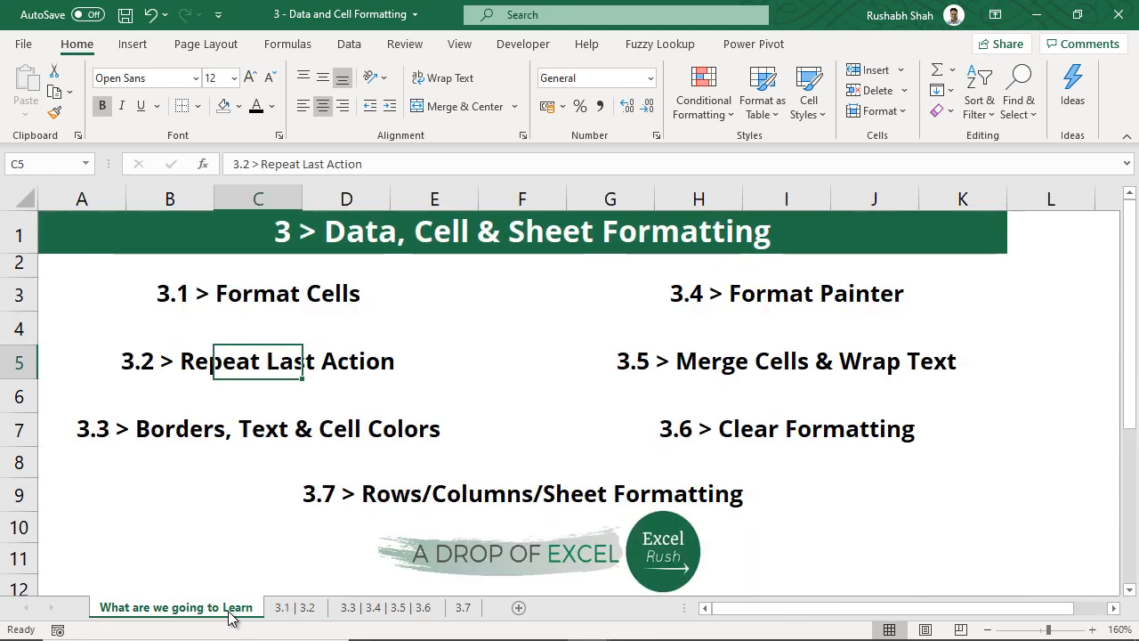
# Step: Save the workbook and switch to the 3.3 | 3.4 | 3.5 | 3.6 sheet
pyautogui.click(259, 433)
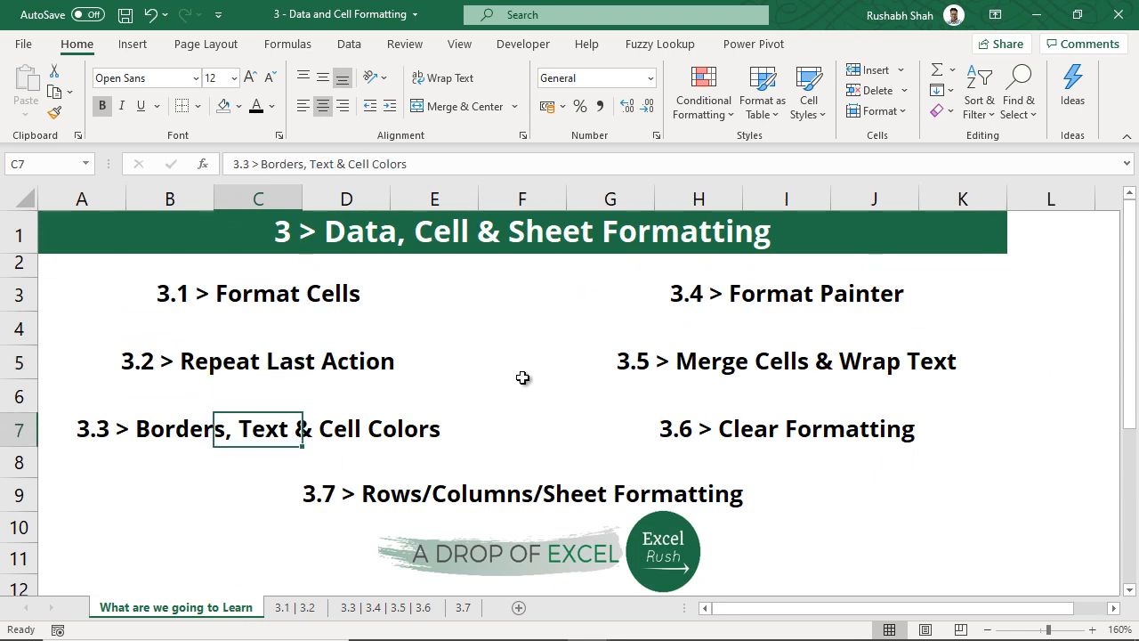
pyautogui.click(399, 608)
pyautogui.hotkey('ctrl', 's')
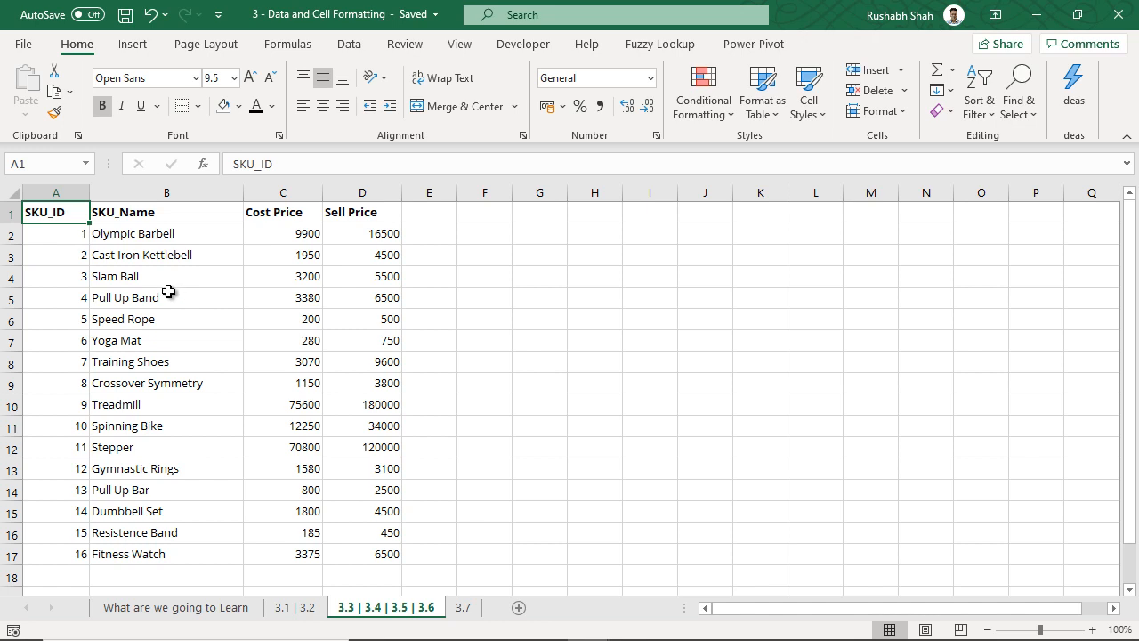
pyautogui.click(224, 612)
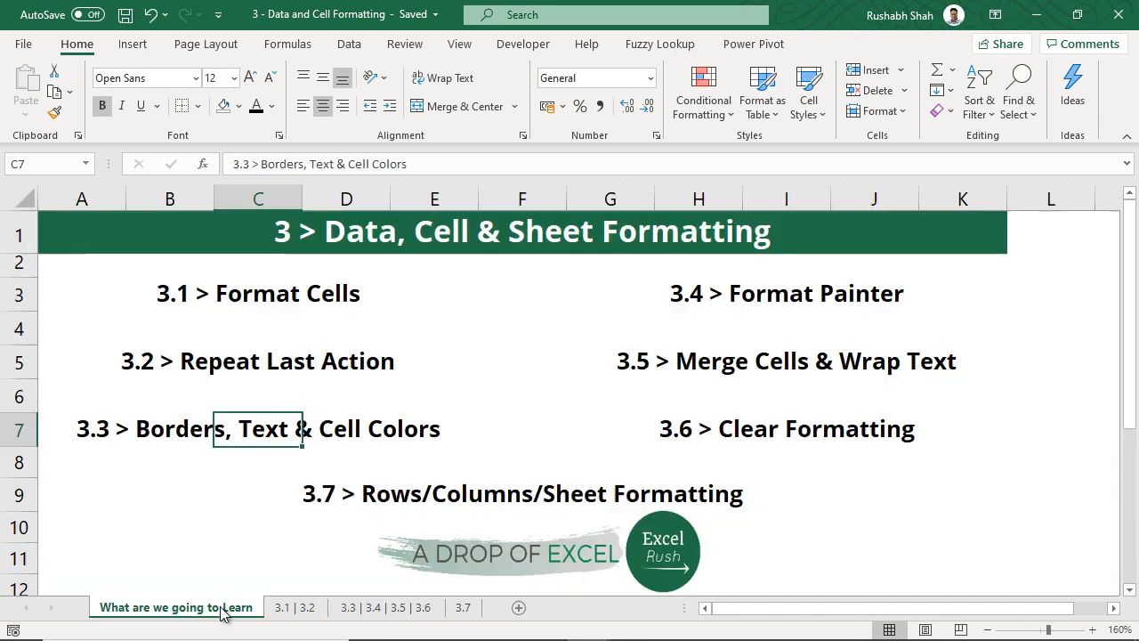
pyautogui.click(378, 611)
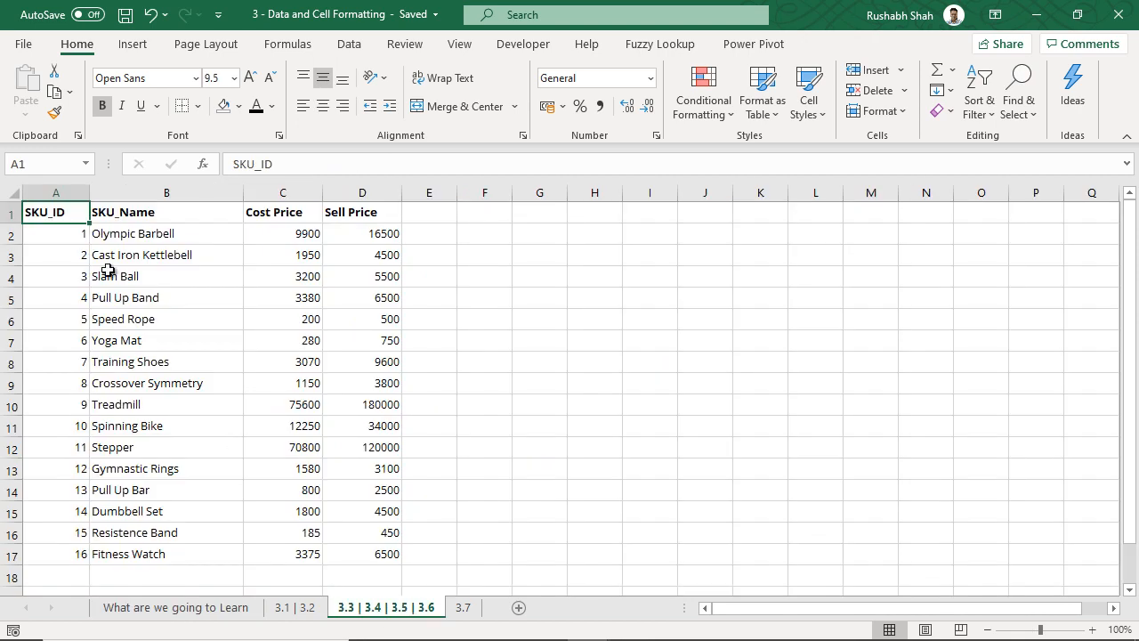
# Step: Practise selecting the product table A1:D17 by marking the range, selecting the whole data region, and extending the selection from A1 to the table's edges
pyautogui.moveTo(72, 214); pyautogui.dragTo(371, 527)
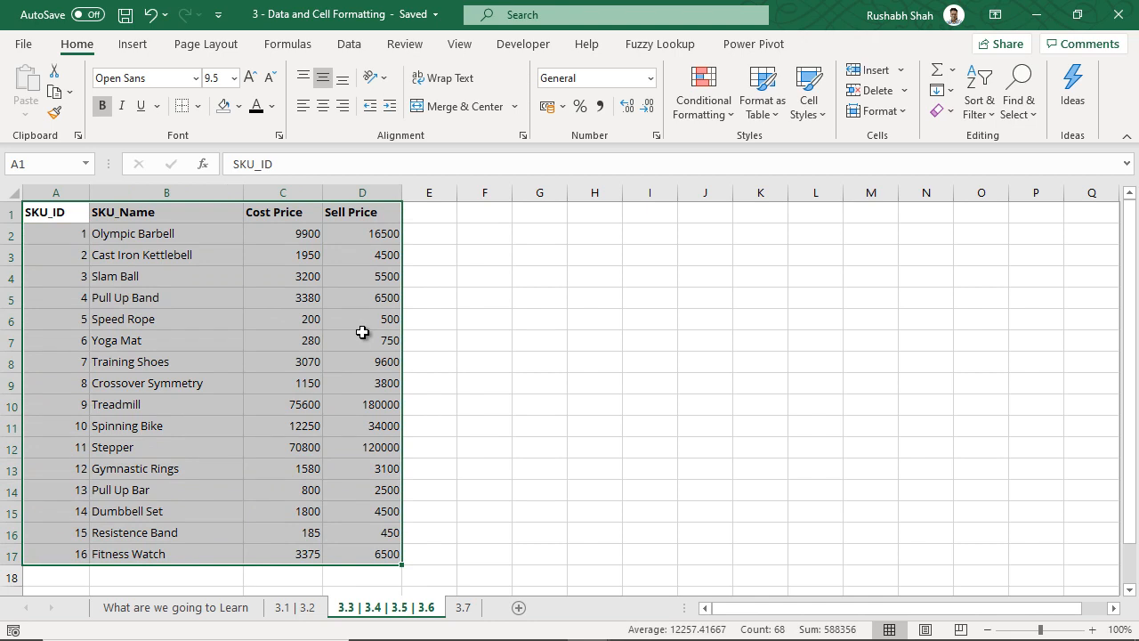
pyautogui.click(76, 214)
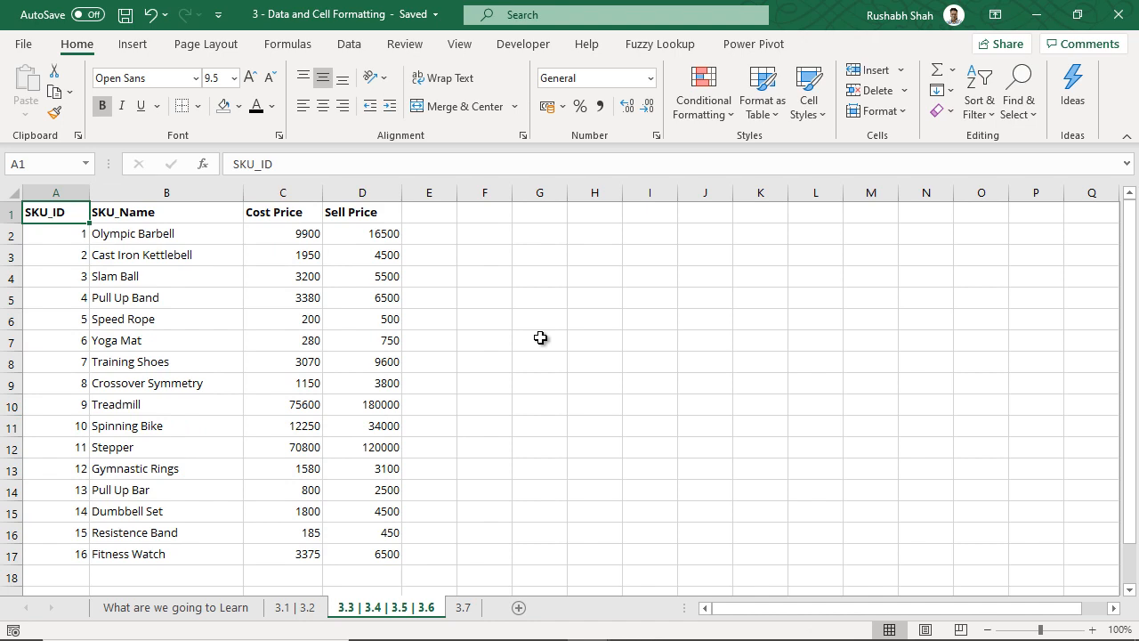
pyautogui.hotkey('ctrl', 'a')
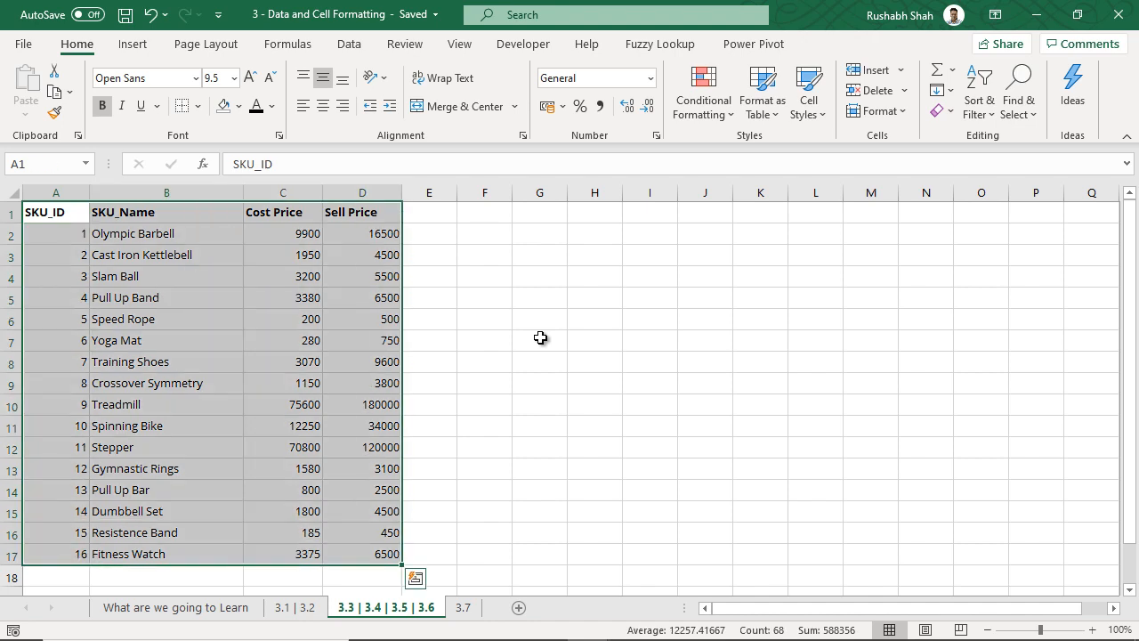
pyautogui.click(82, 216)
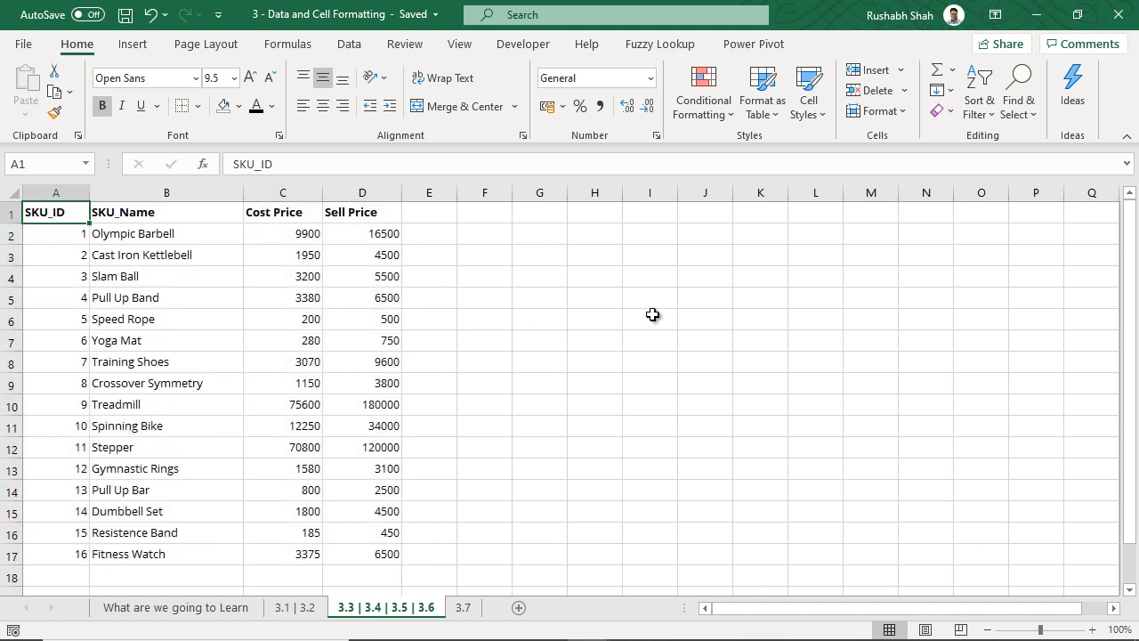
pyautogui.hotkey('ctrl', 'shift', 'Down')
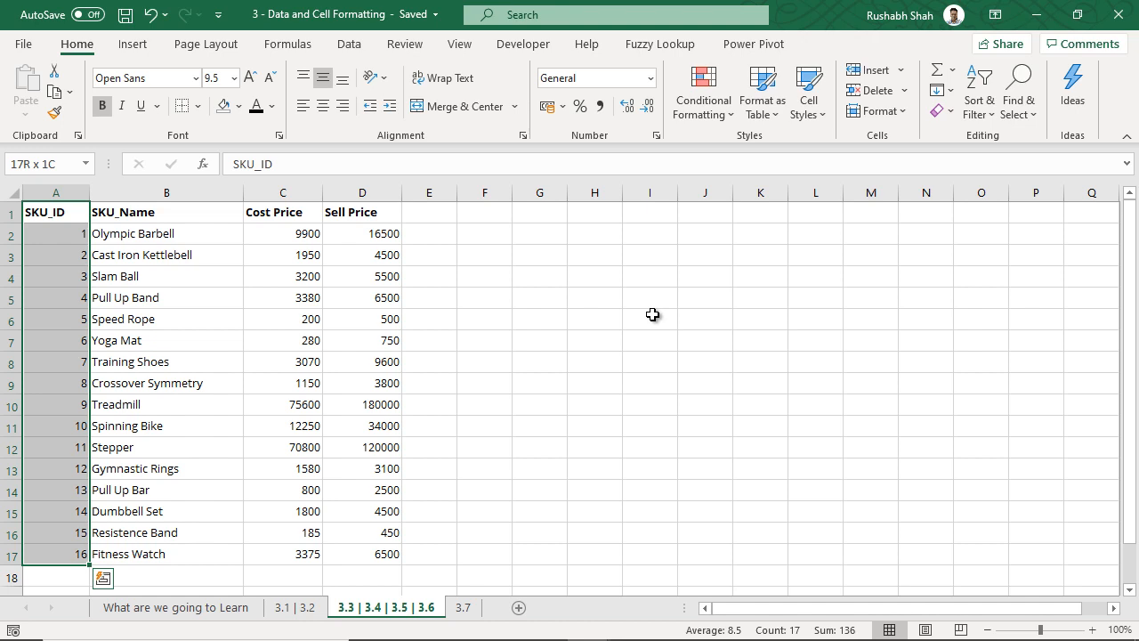
pyautogui.hotkey('ctrl', 'shift', 'Right')
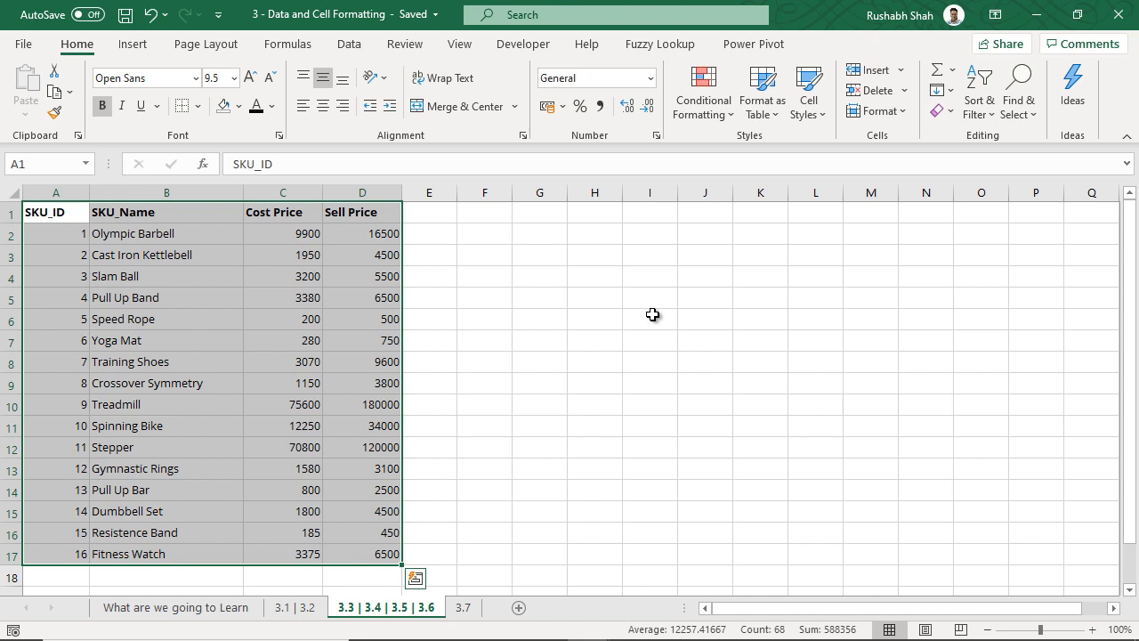
pyautogui.scroll(-1, 655, 313)
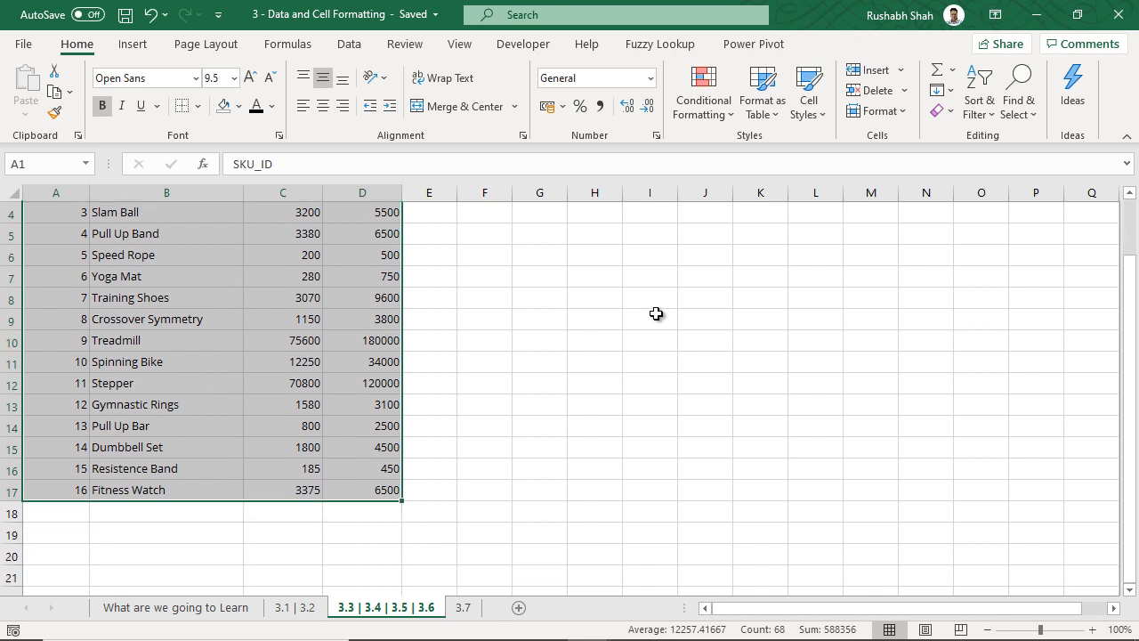
pyautogui.scroll(1, 656, 313)
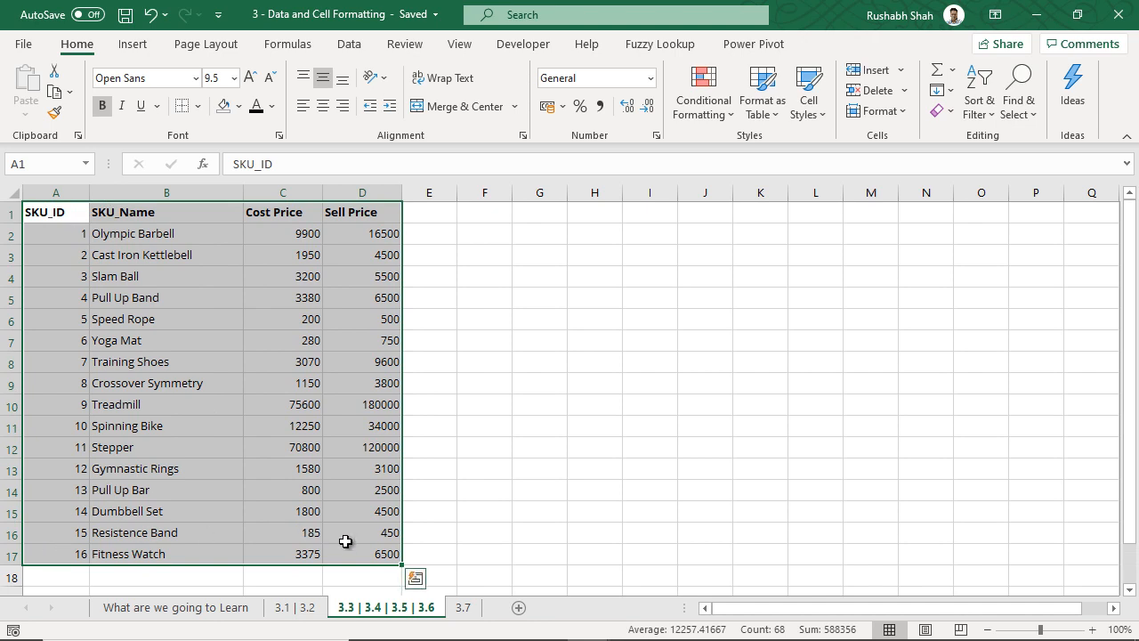
# Step: Select the product table A1:D17 and apply All Borders to it
pyautogui.click(46, 213)
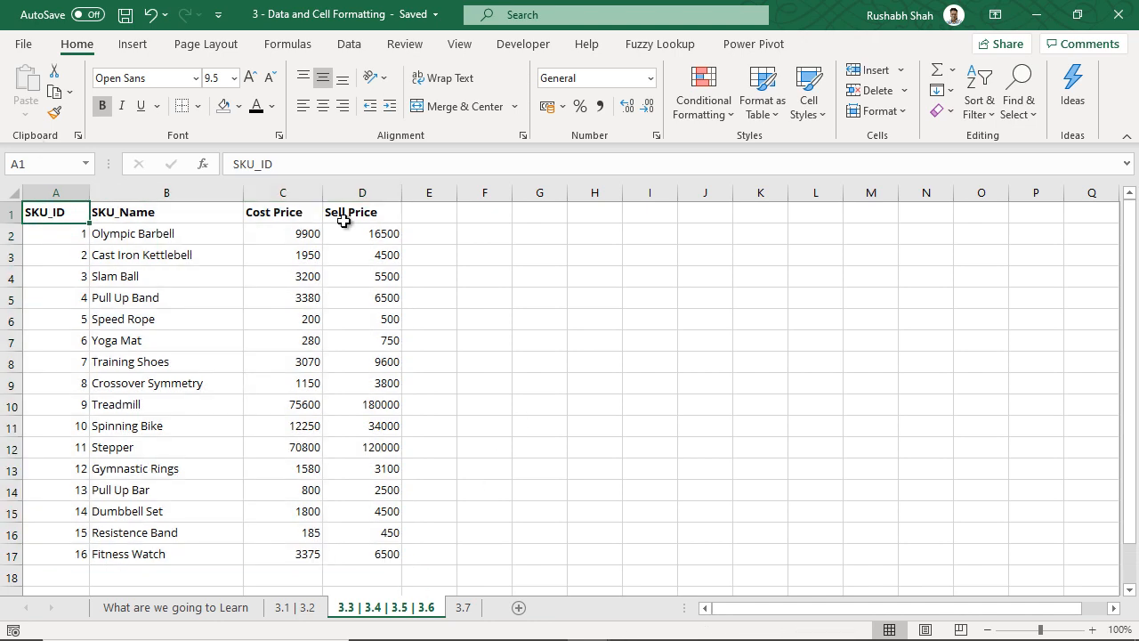
pyautogui.hotkey('ctrl', 'shift', 'Down')
pyautogui.hotkey('ctrl', 'shift', 'Right')
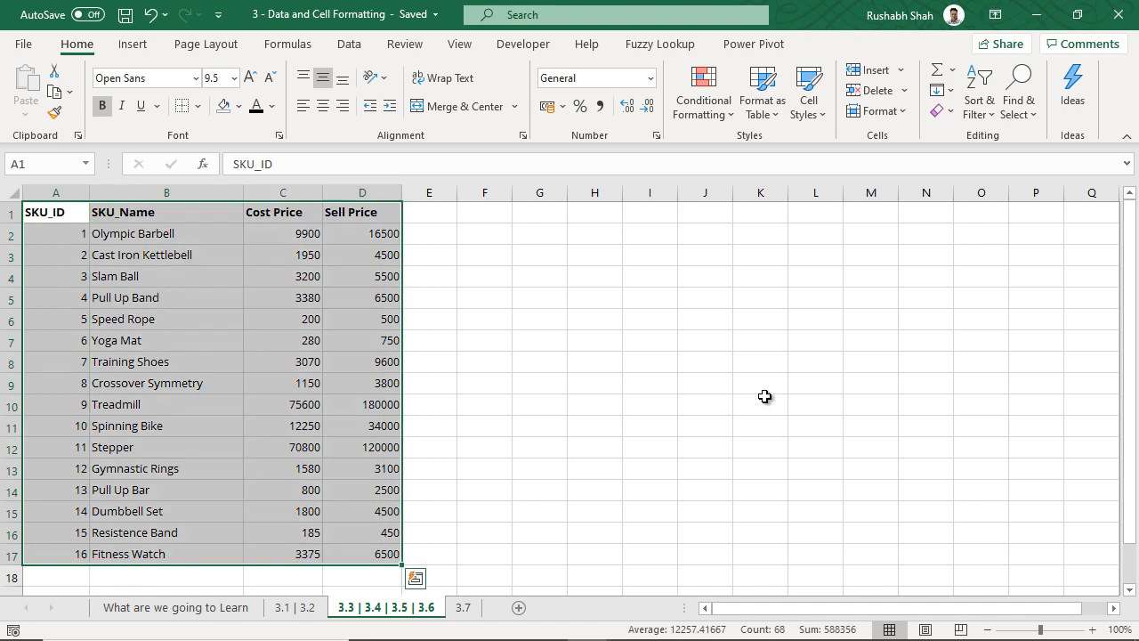
pyautogui.click(199, 107)
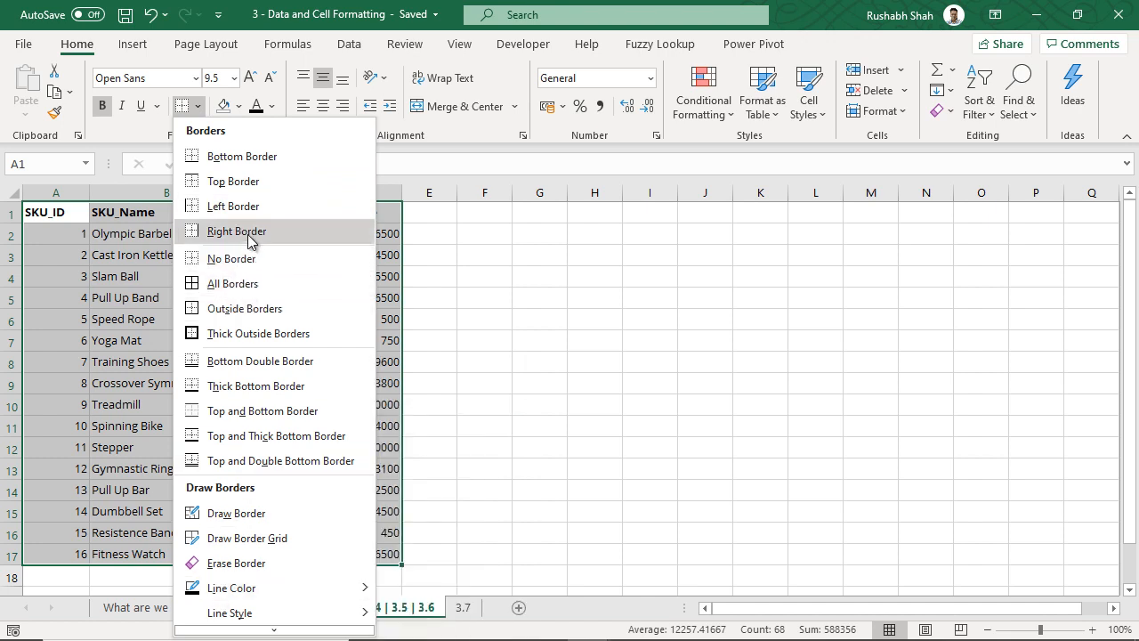
pyautogui.click(245, 285)
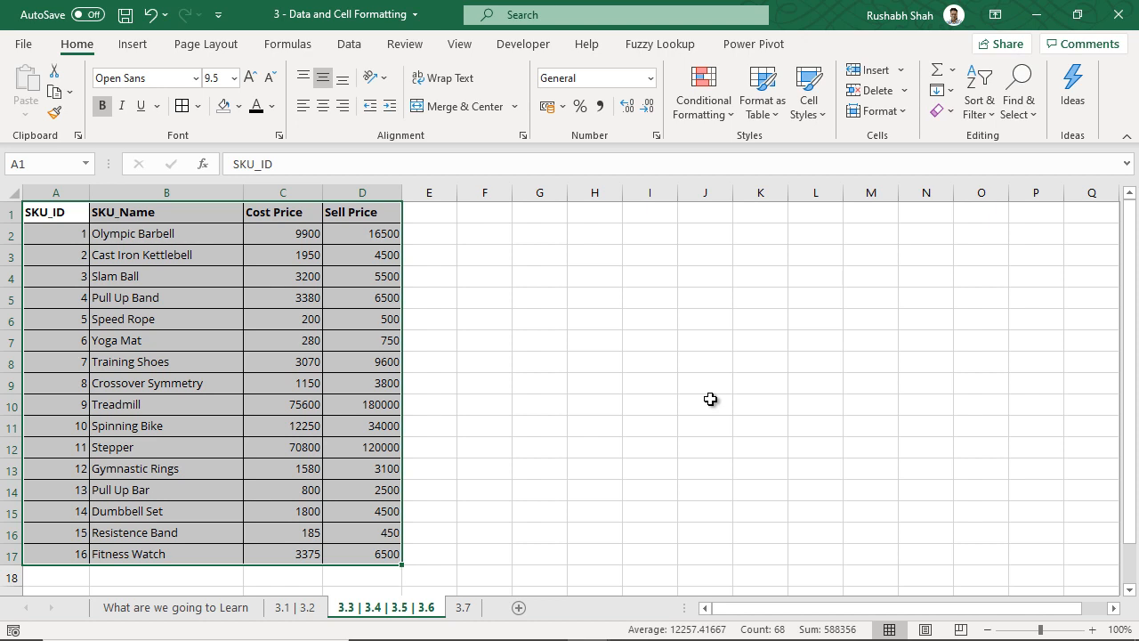
# Step: Remove all borders from the product table A1:D17 with the No Border option
pyautogui.press('alt')
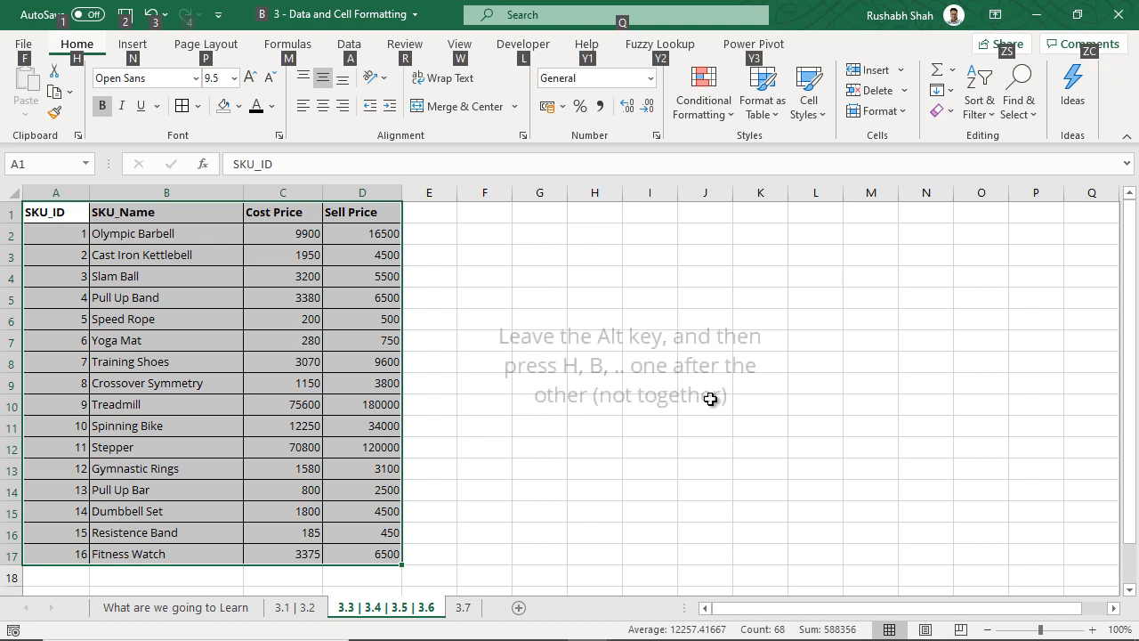
pyautogui.press('h')
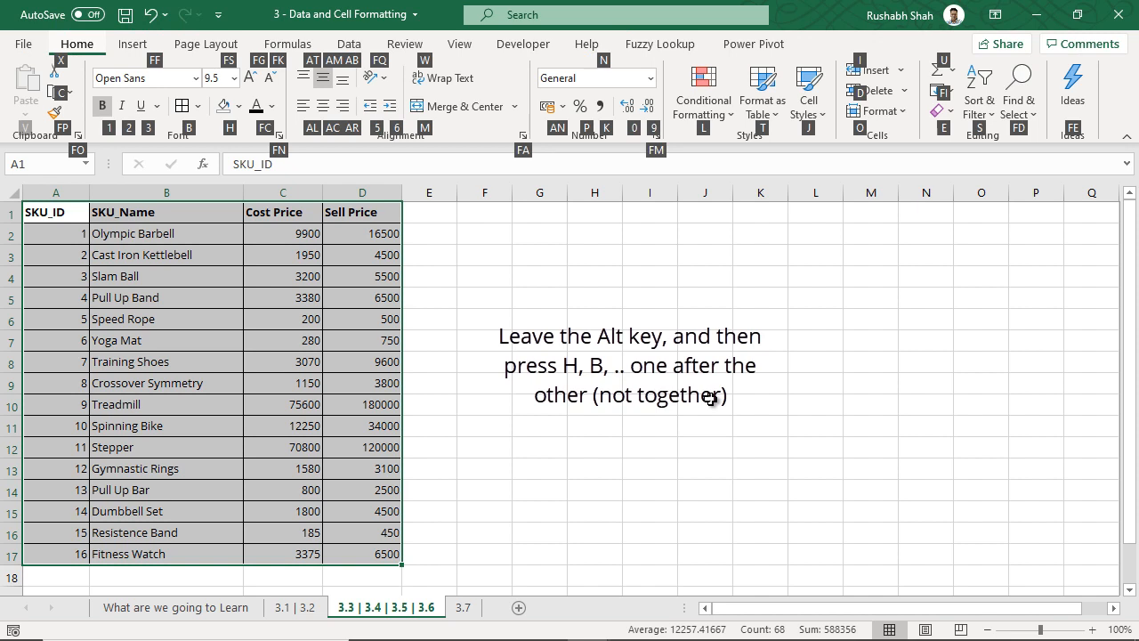
pyautogui.press('b')
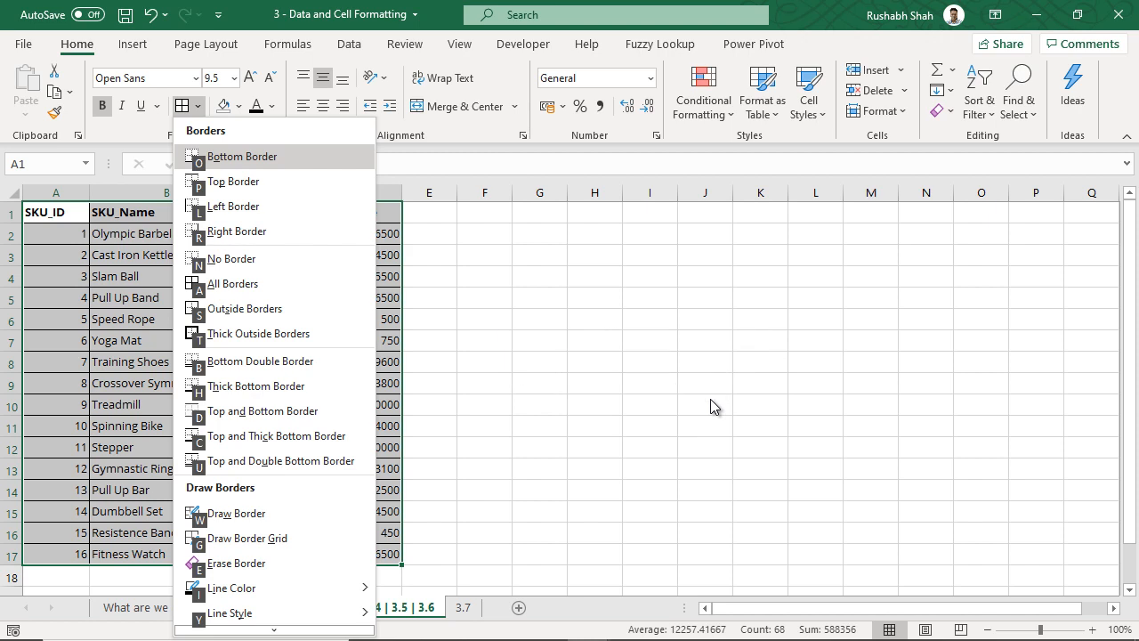
pyautogui.press('n')
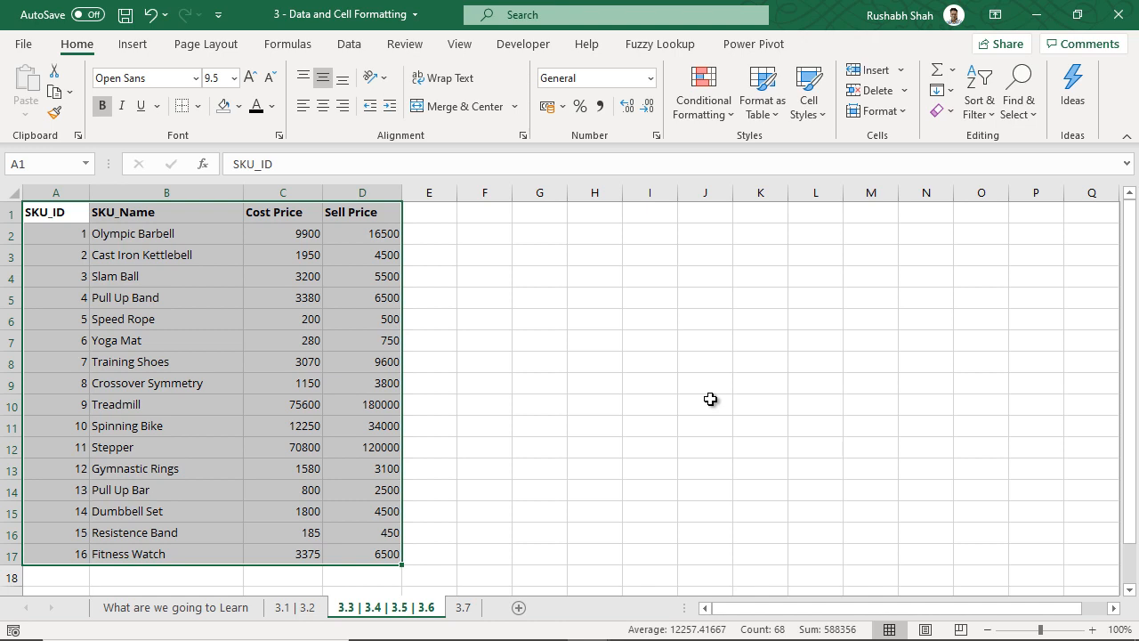
# Step: Reapply All Borders to the product table A1:D17 and return to cell A1
pyautogui.press('alt')
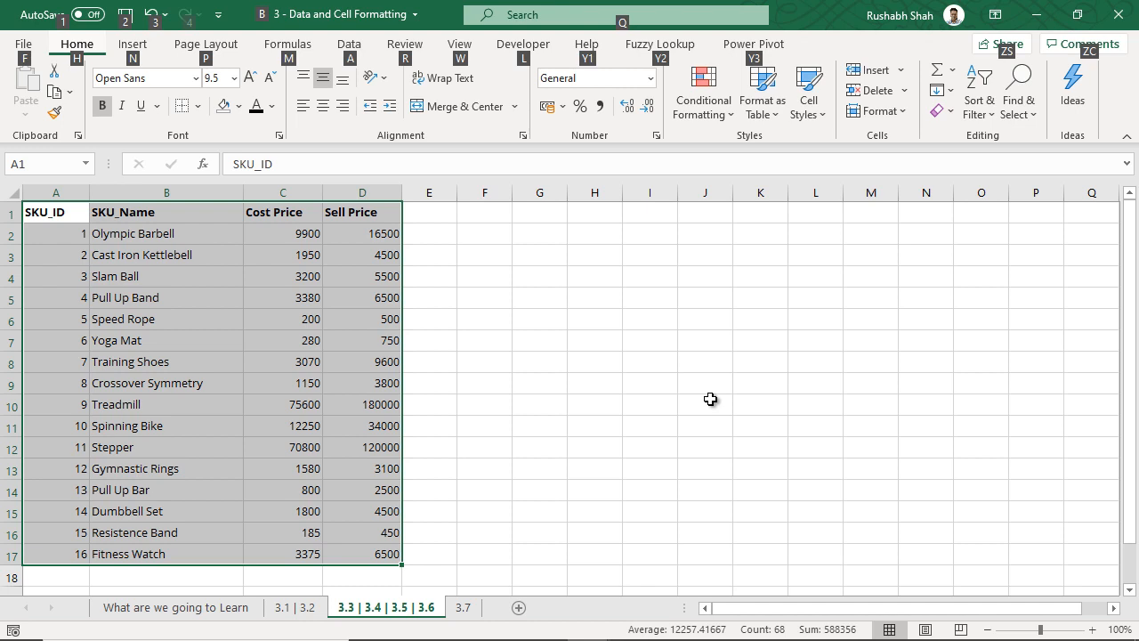
pyautogui.press('h')
pyautogui.press('b')
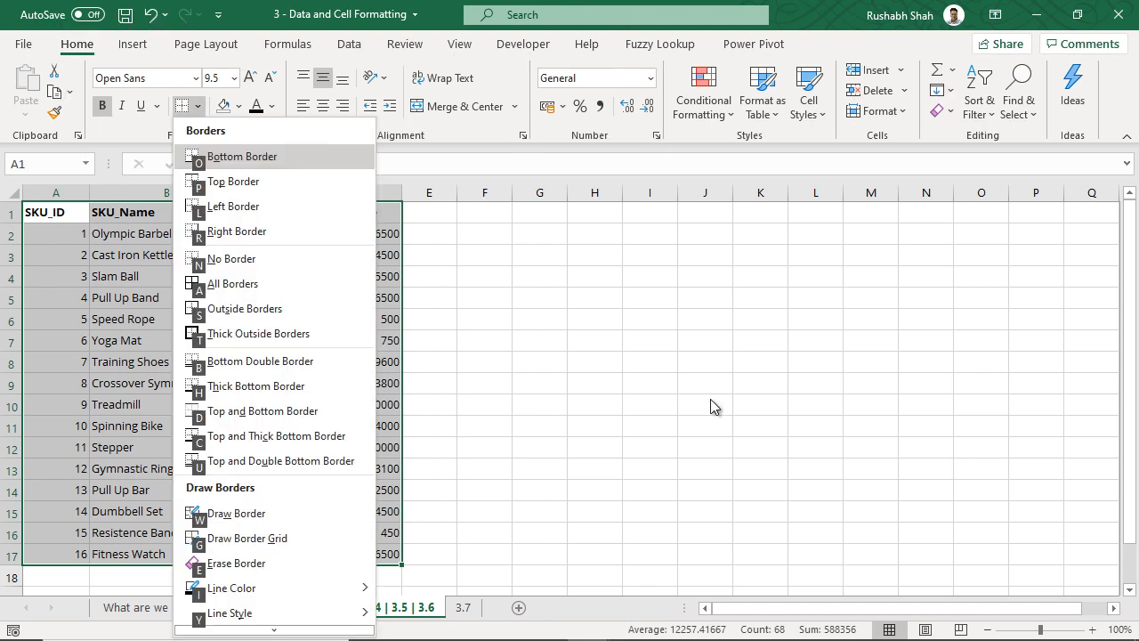
pyautogui.press('a')
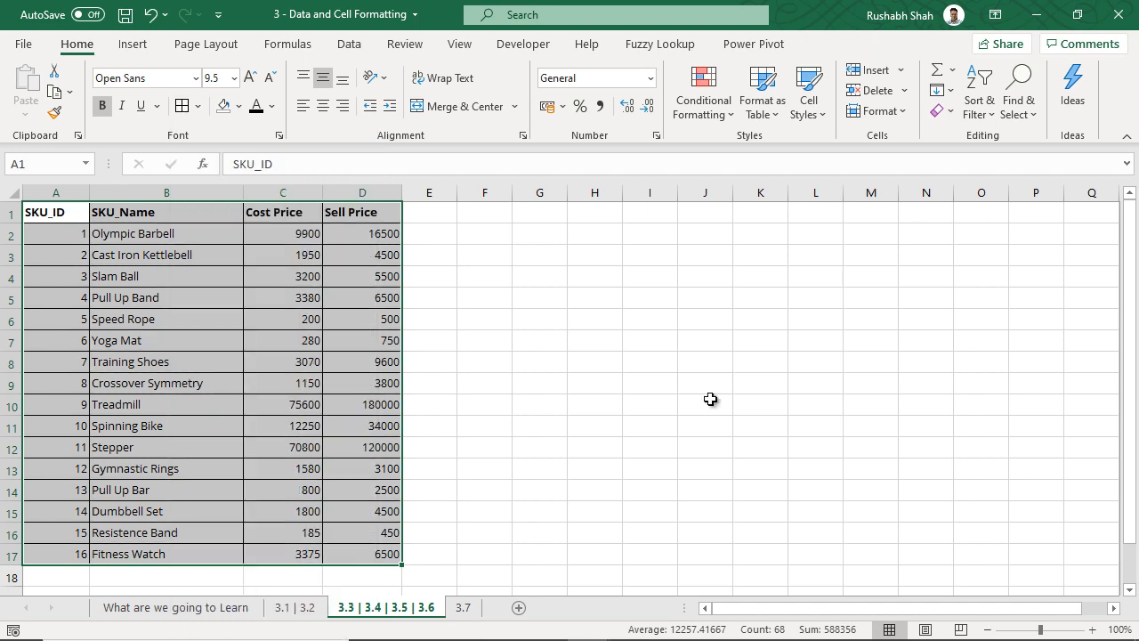
pyautogui.click(58, 214)
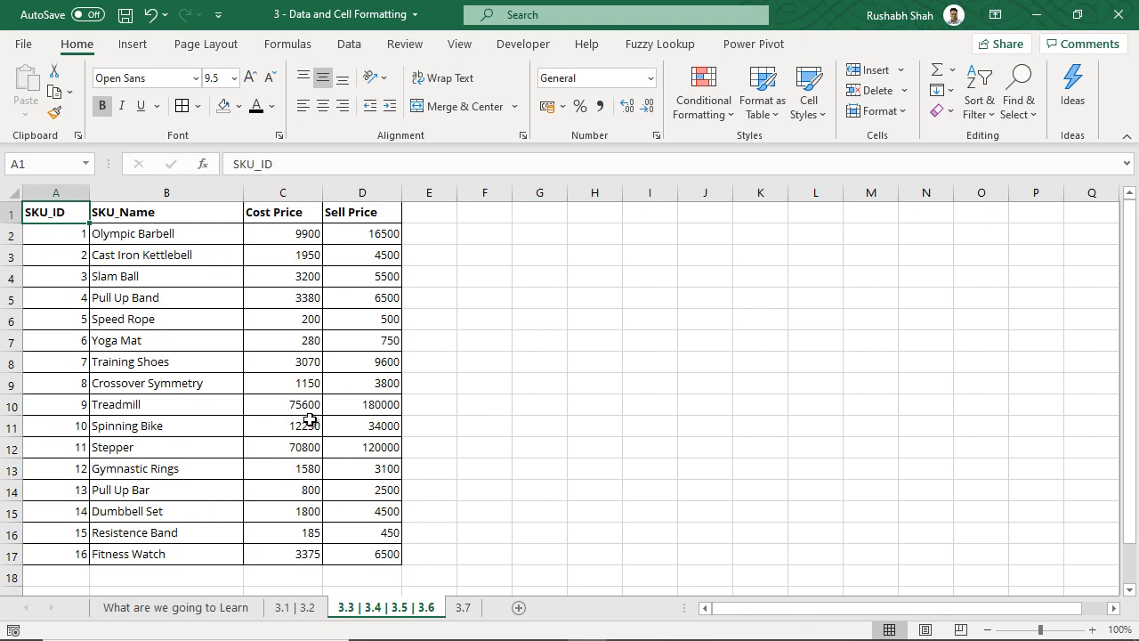
# Step: Select the header cells A1:D1 and review the font color choices, including the standard and custom palettes, without applying any
pyautogui.click(221, 611)
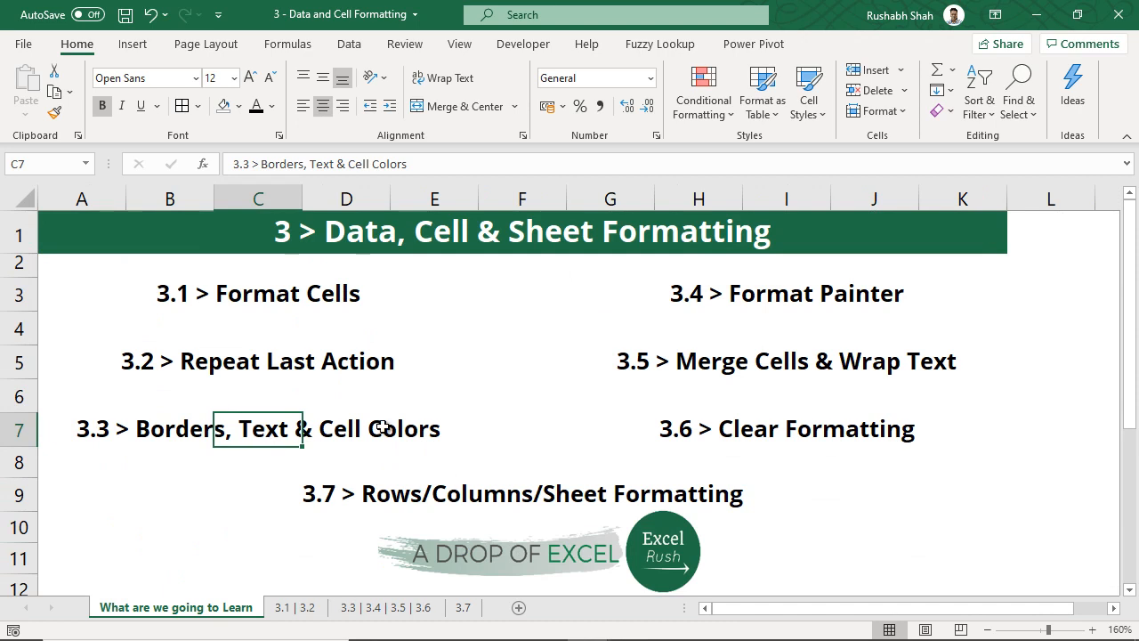
pyautogui.click(362, 611)
pyautogui.moveTo(81, 217); pyautogui.dragTo(350, 214)
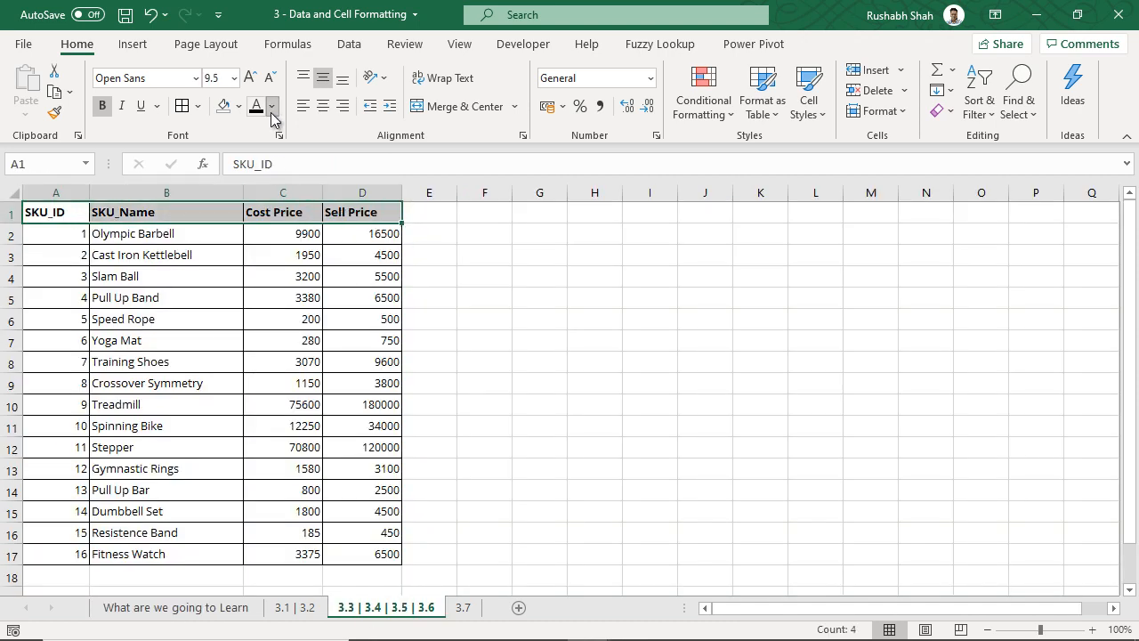
pyautogui.click(272, 106)
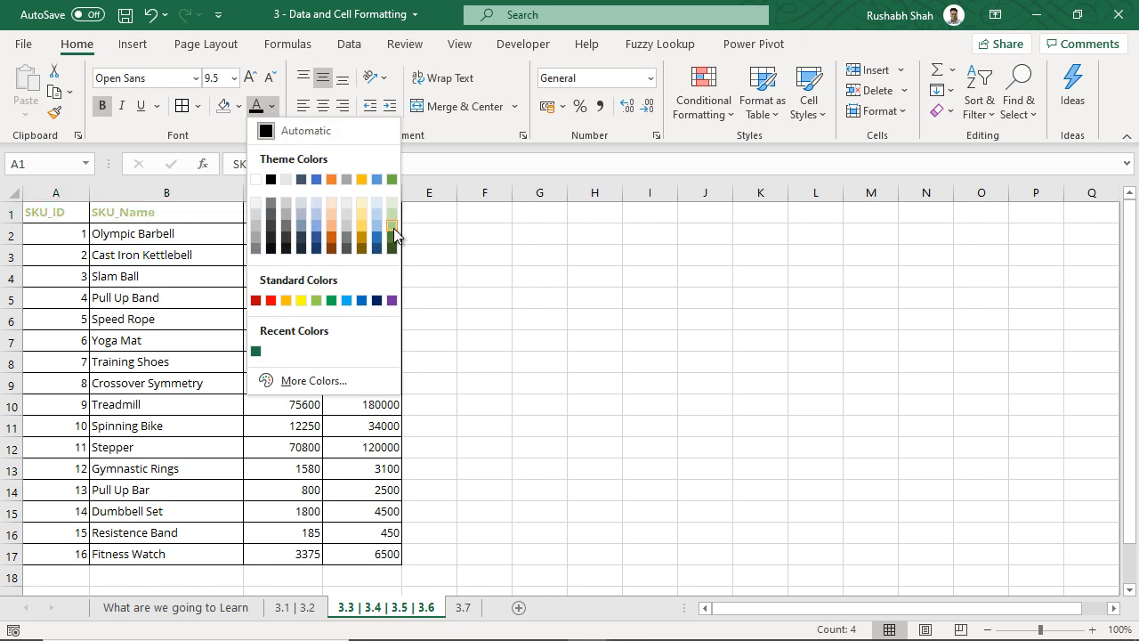
pyautogui.click(312, 381)
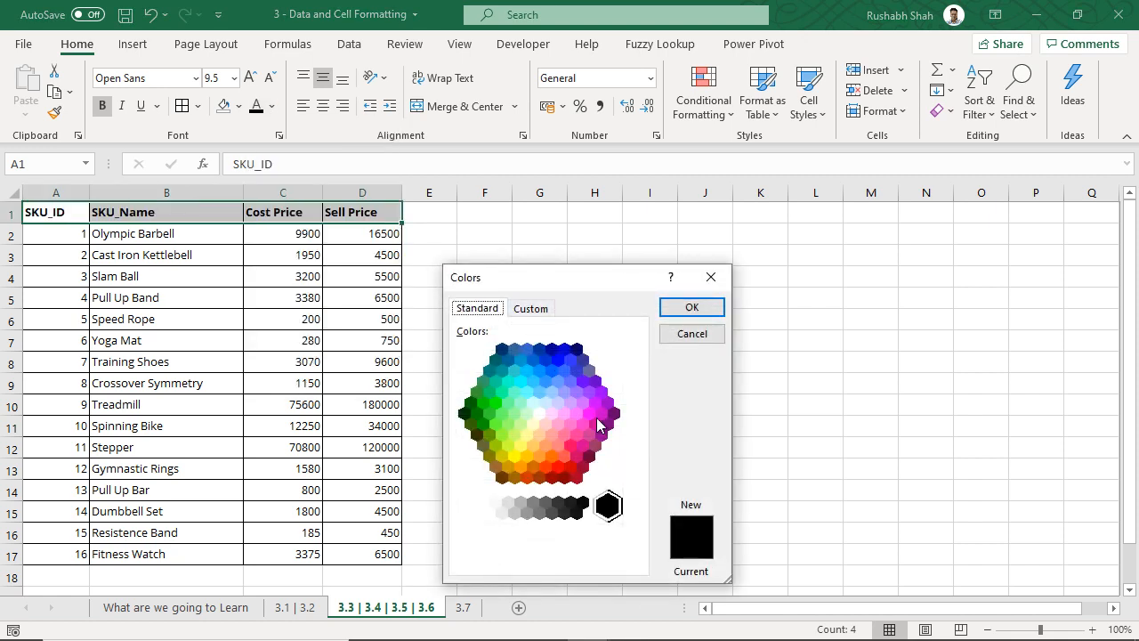
pyautogui.click(545, 312)
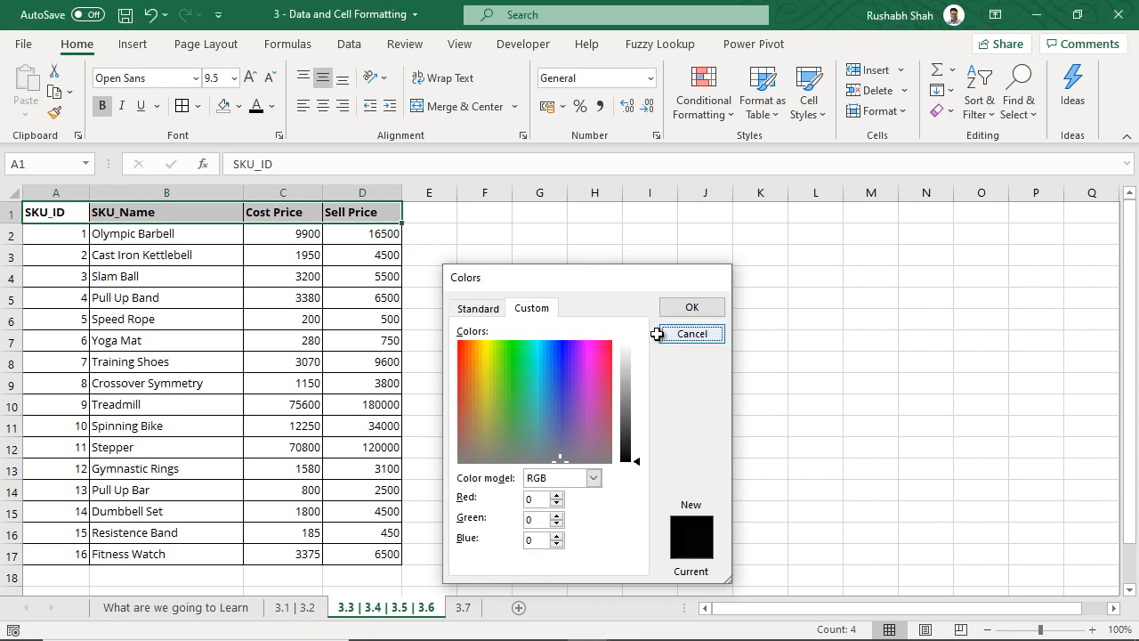
pyautogui.click(691, 334)
pyautogui.click(272, 106)
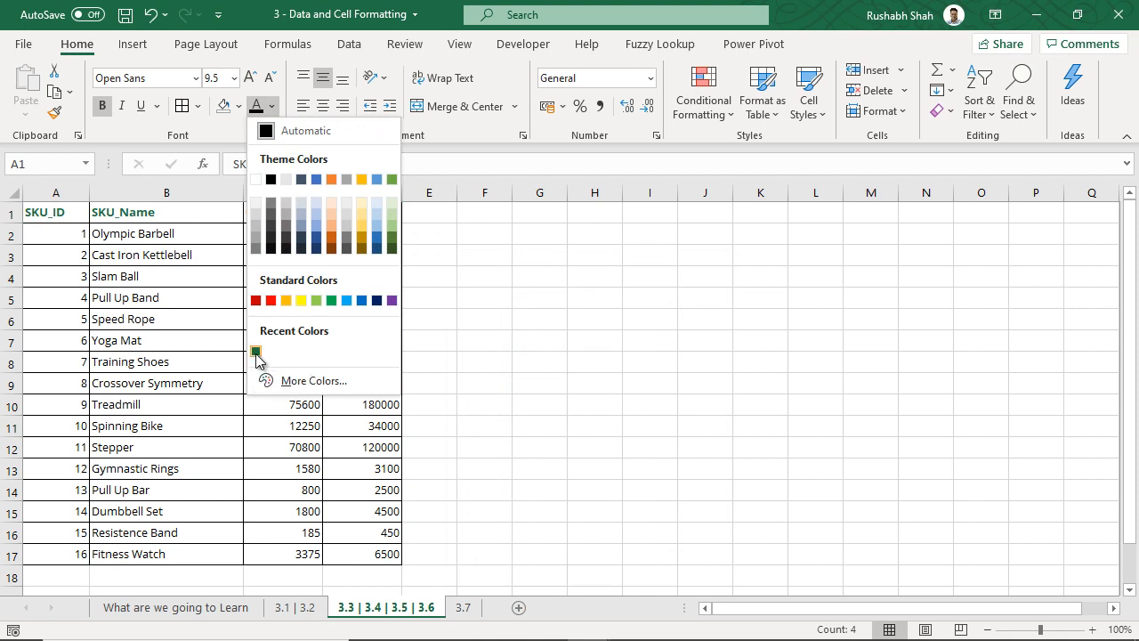
pyautogui.click(452, 325)
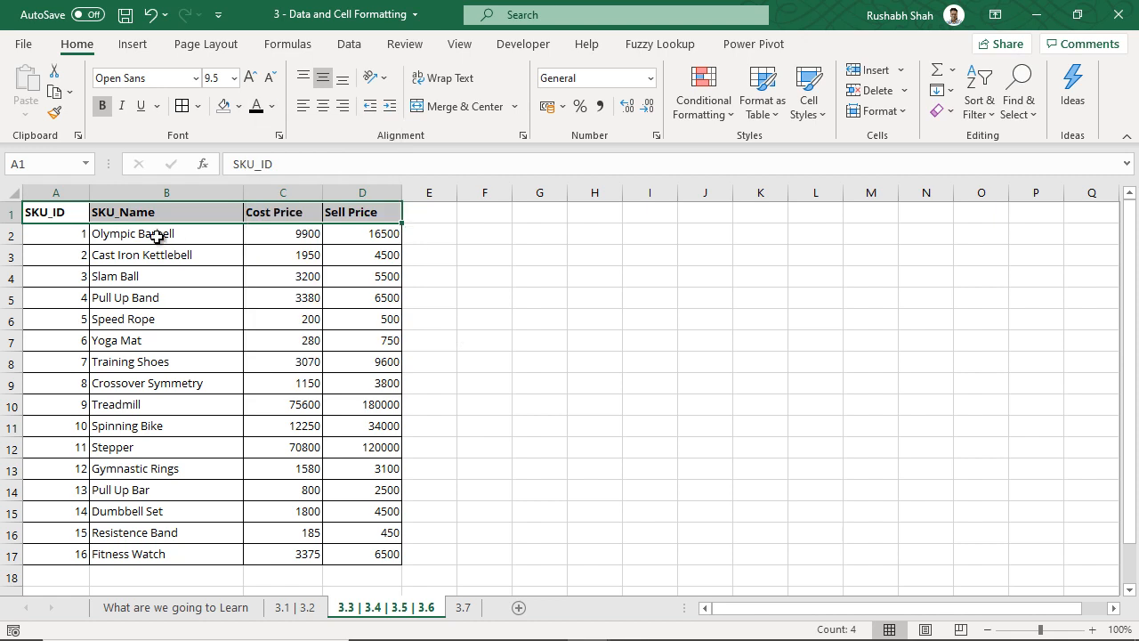
# Step: Fill the header cells A1:D1 with the recently used dark green and set their font color to white
pyautogui.click(240, 108)
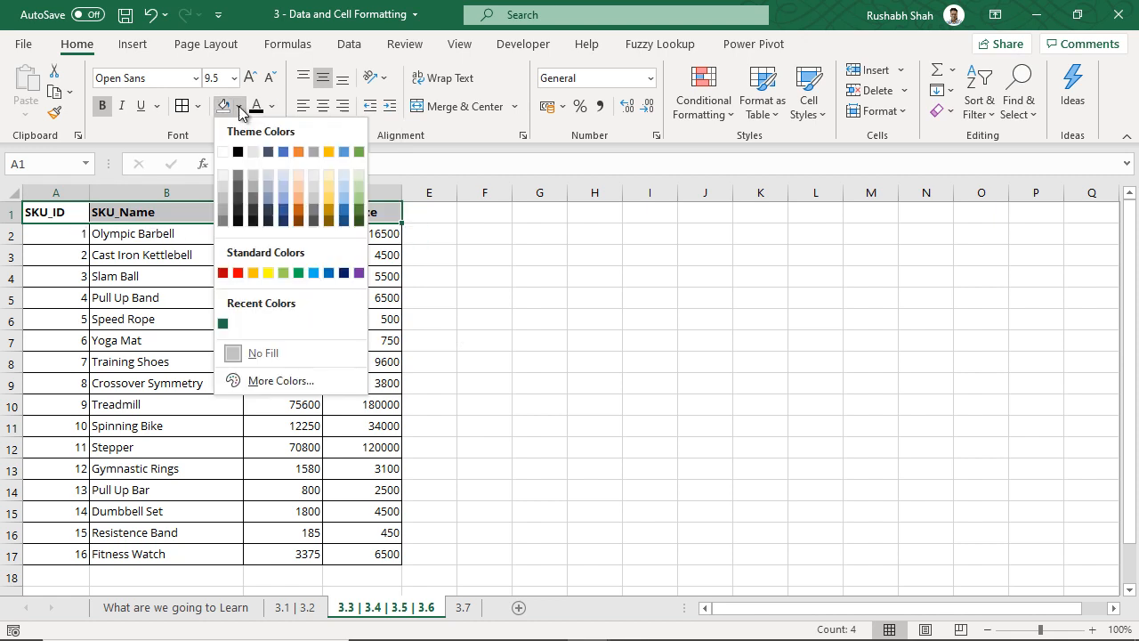
pyautogui.click(224, 325)
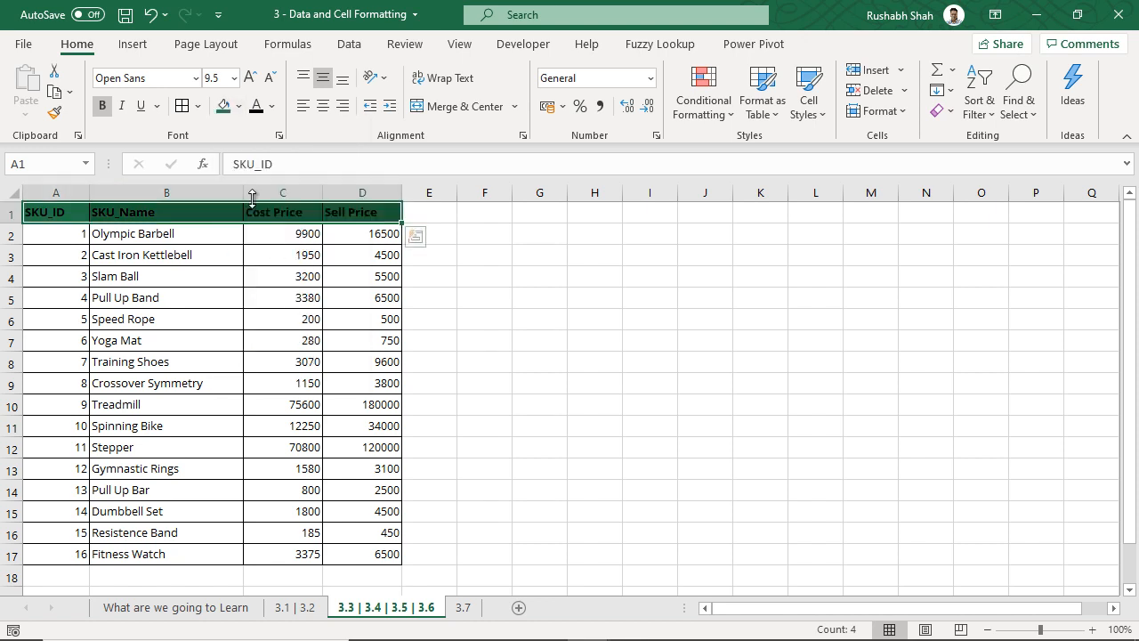
pyautogui.click(273, 108)
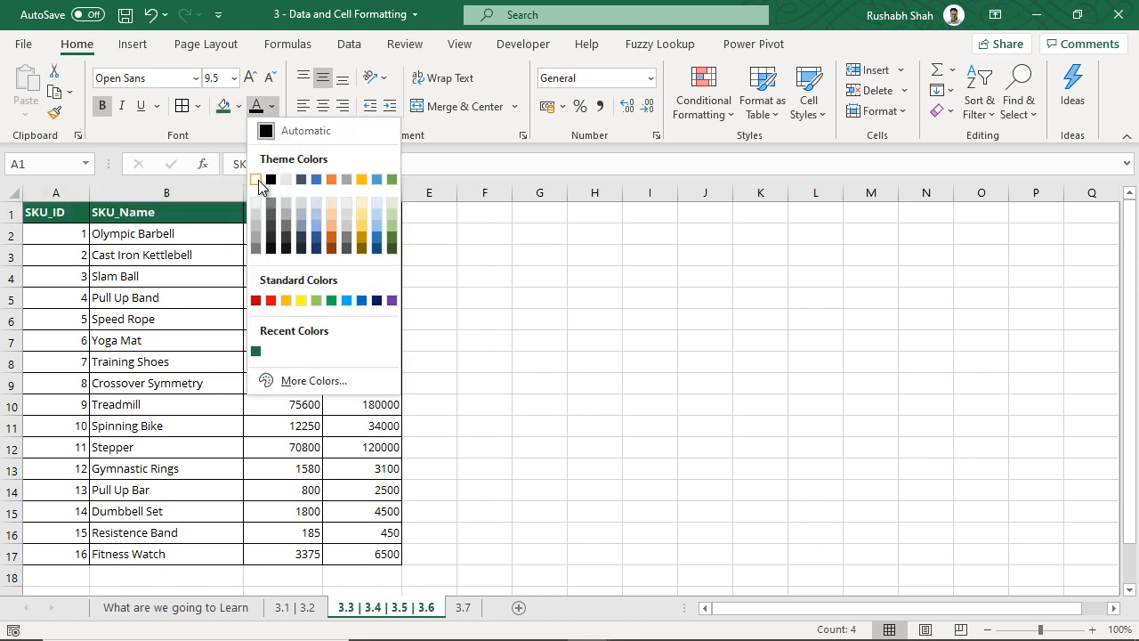
pyautogui.click(259, 178)
pyautogui.click(78, 219)
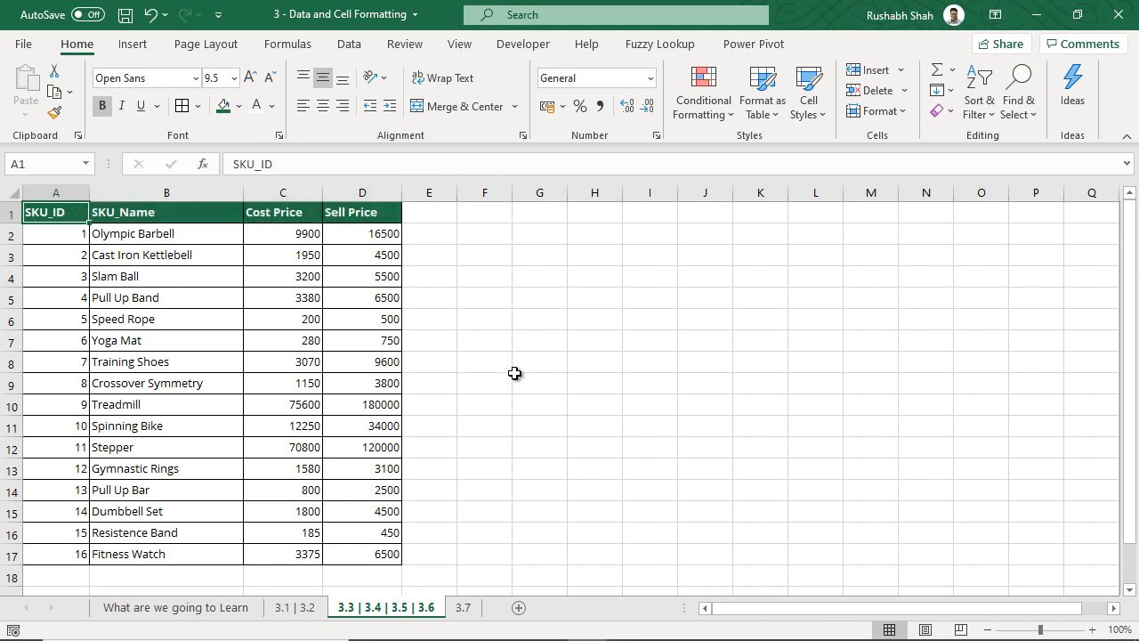
# Step: Fill cell B5 with the current dark green and repeat that fill on cells B8, B11 and D13
pyautogui.click(166, 300)
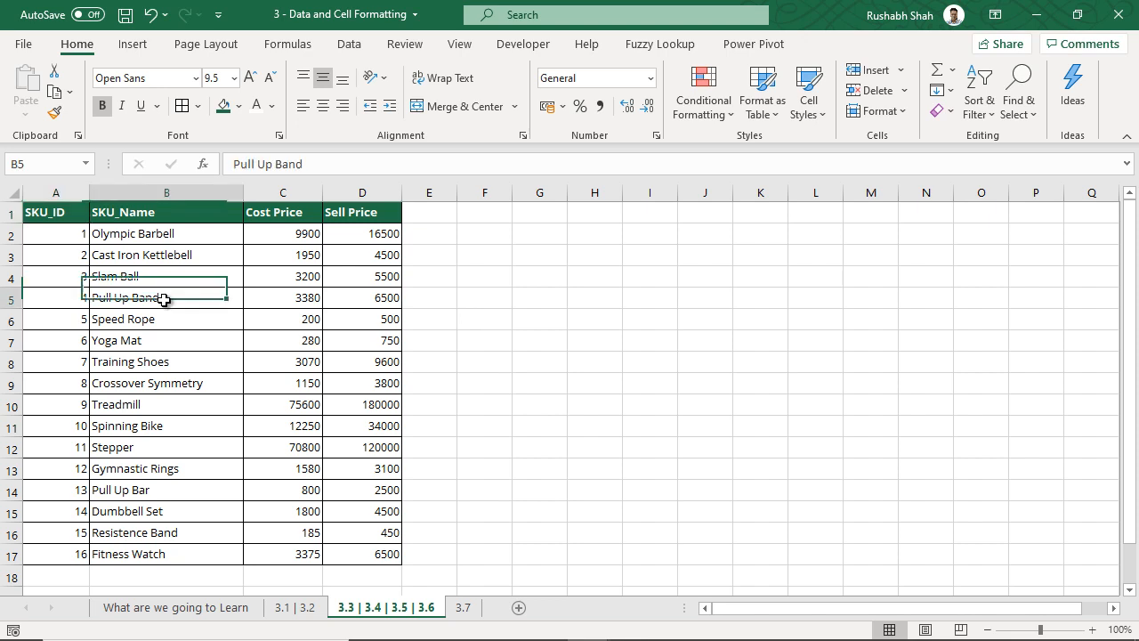
pyautogui.click(223, 107)
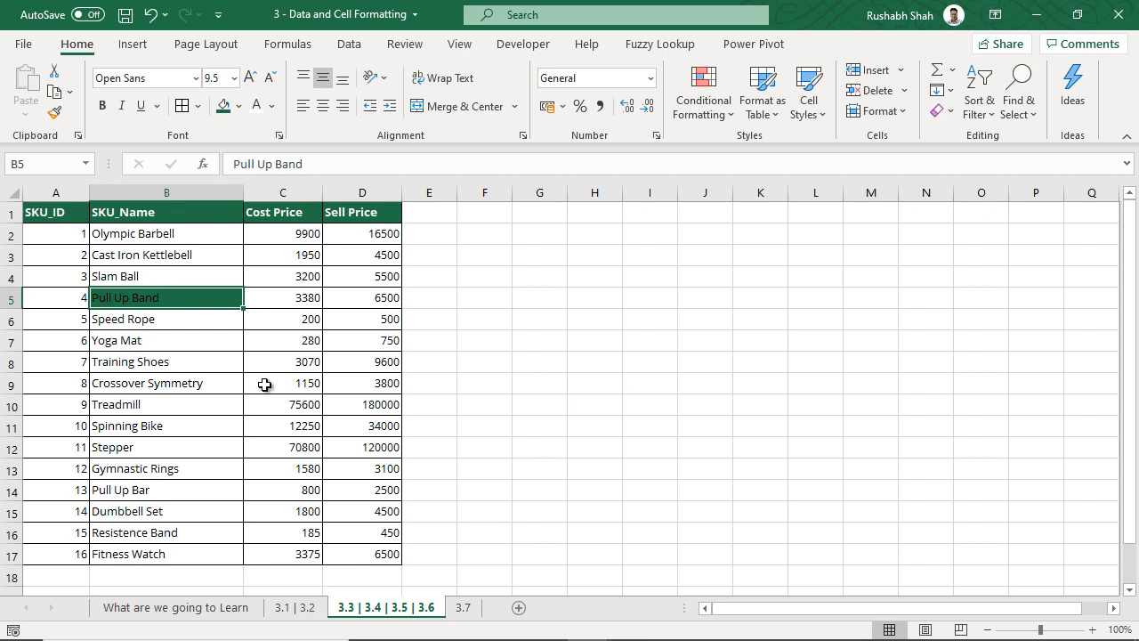
pyautogui.click(198, 363)
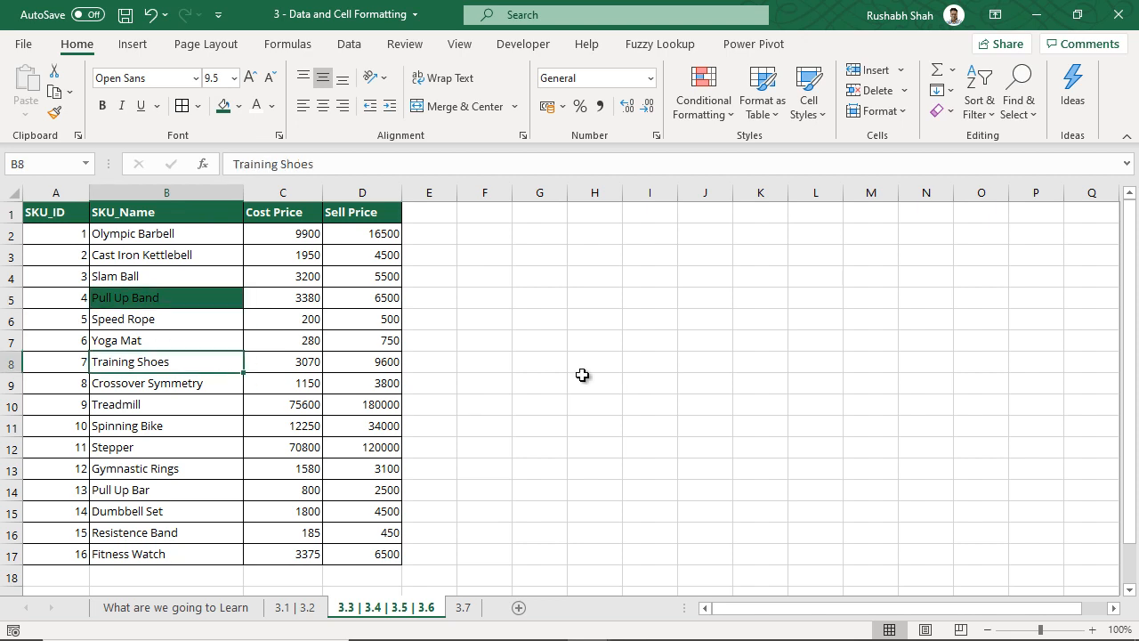
pyautogui.press('F4')
pyautogui.click(201, 429)
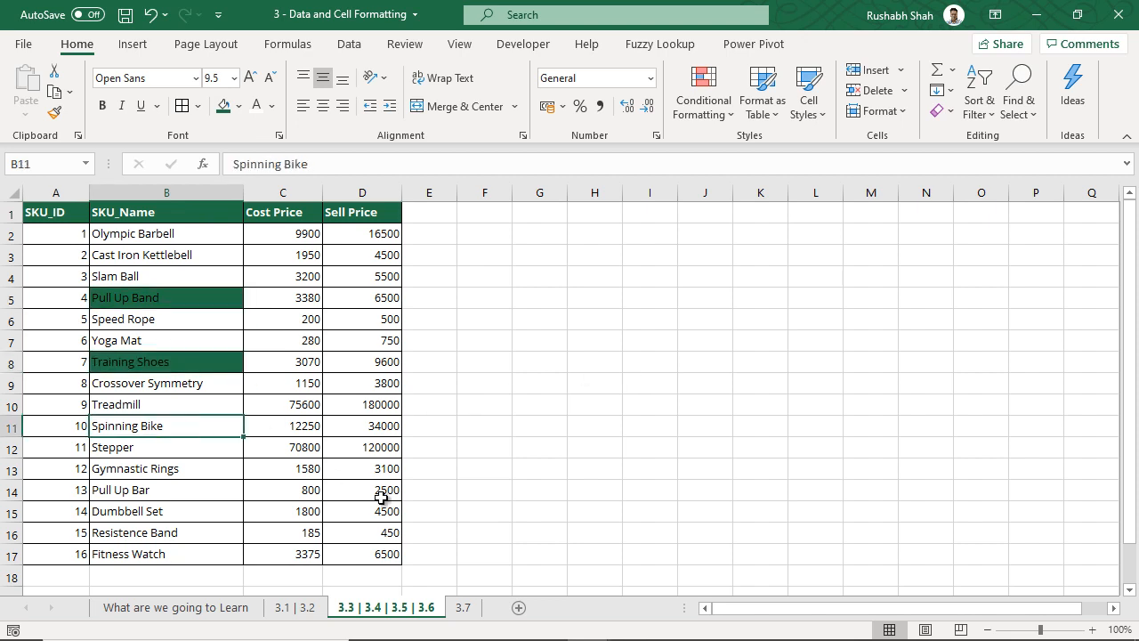
pyautogui.press('F4')
pyautogui.click(383, 469)
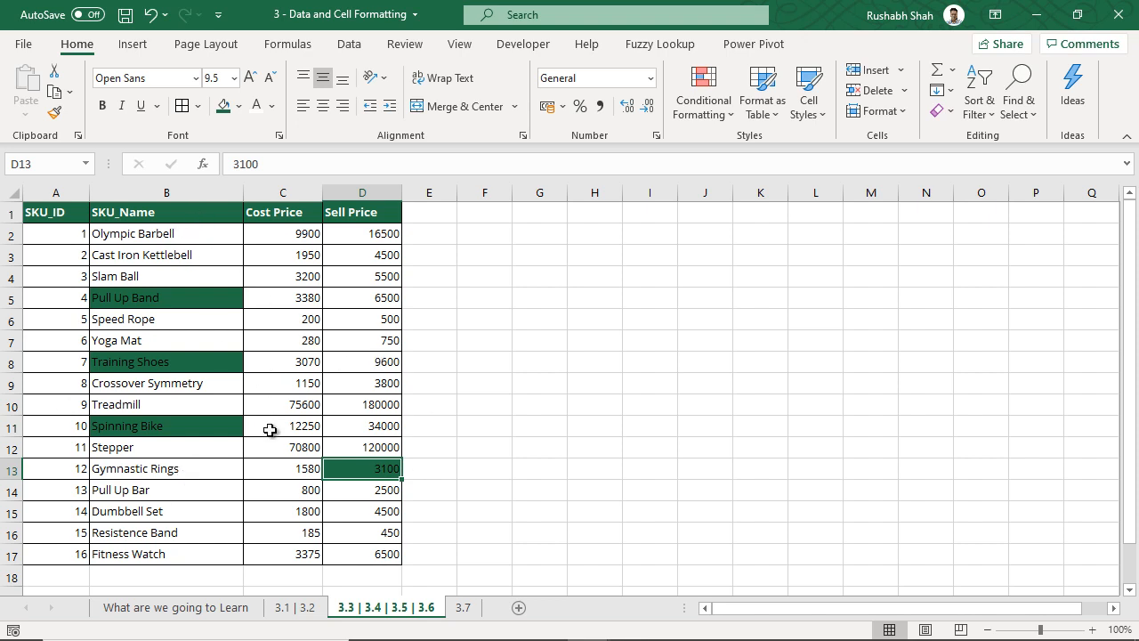
# Step: View the 3.4 Format Painter topic on the What are we going to Learn sheet and return to the product table sheet
pyautogui.click(223, 608)
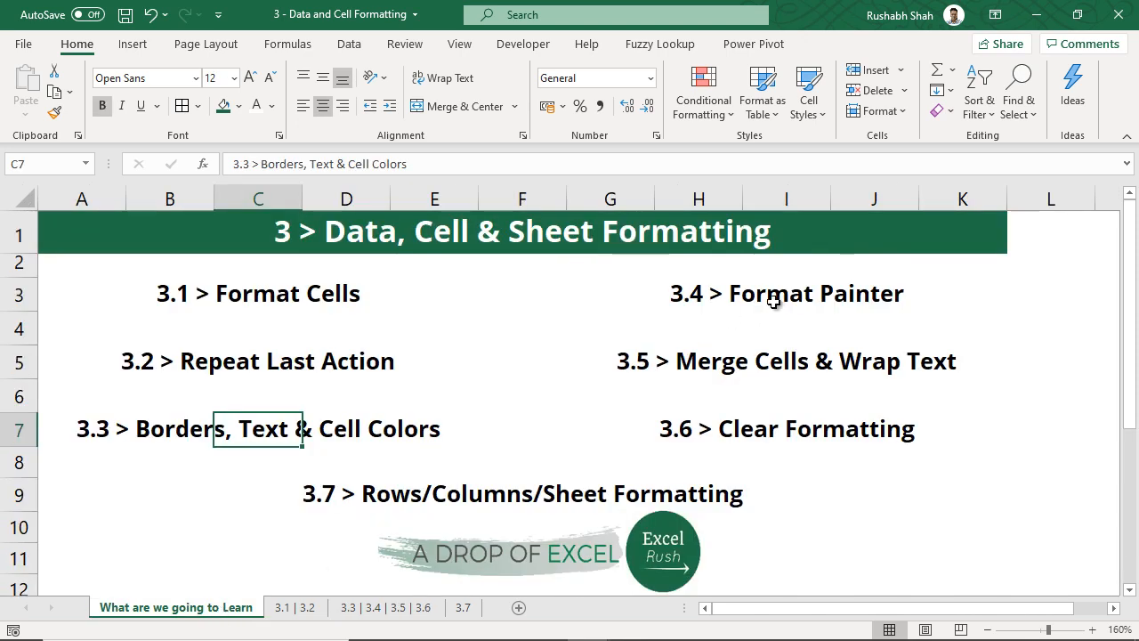
pyautogui.click(751, 306)
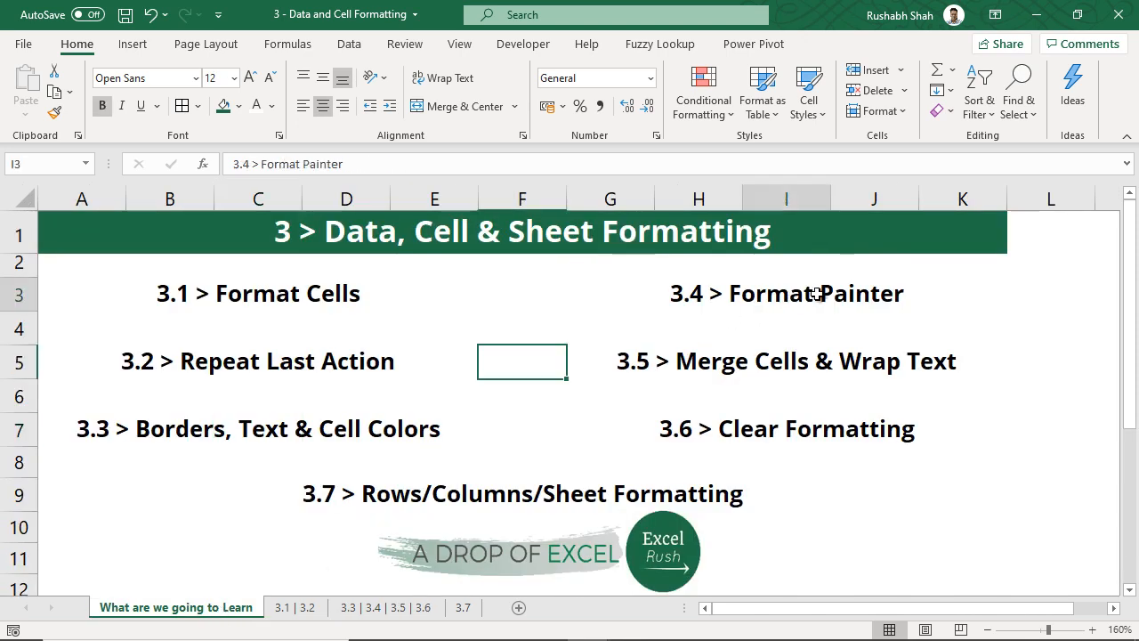
pyautogui.click(338, 606)
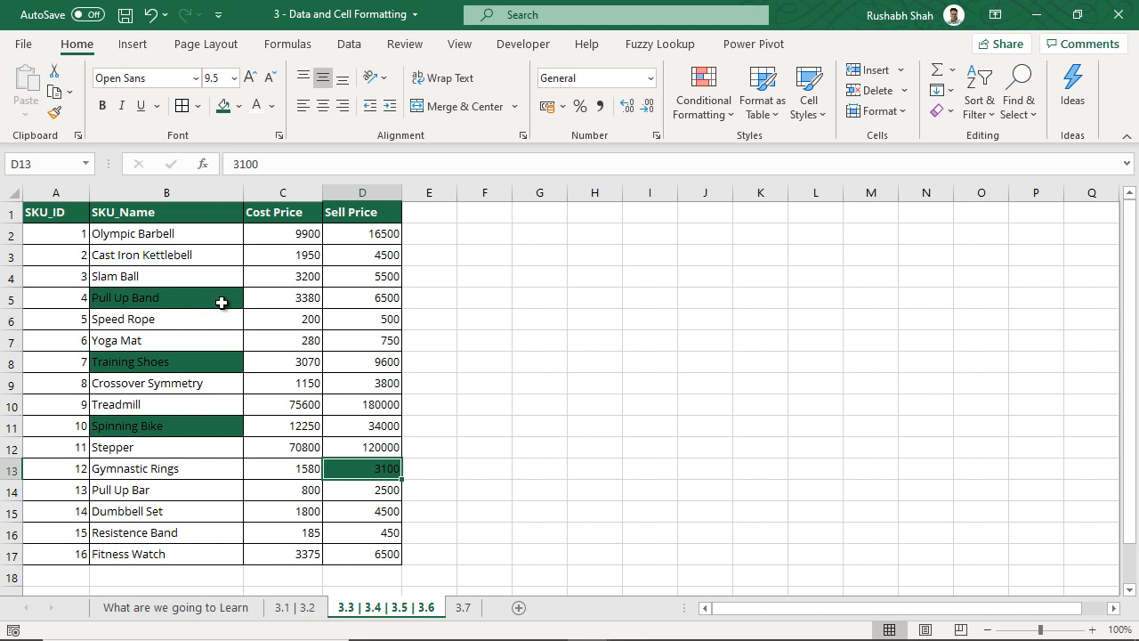
# Step: Copy the formatting of header cell B1 onto the Dumbbell Set cell B15 with Format Painter
pyautogui.click(79, 214)
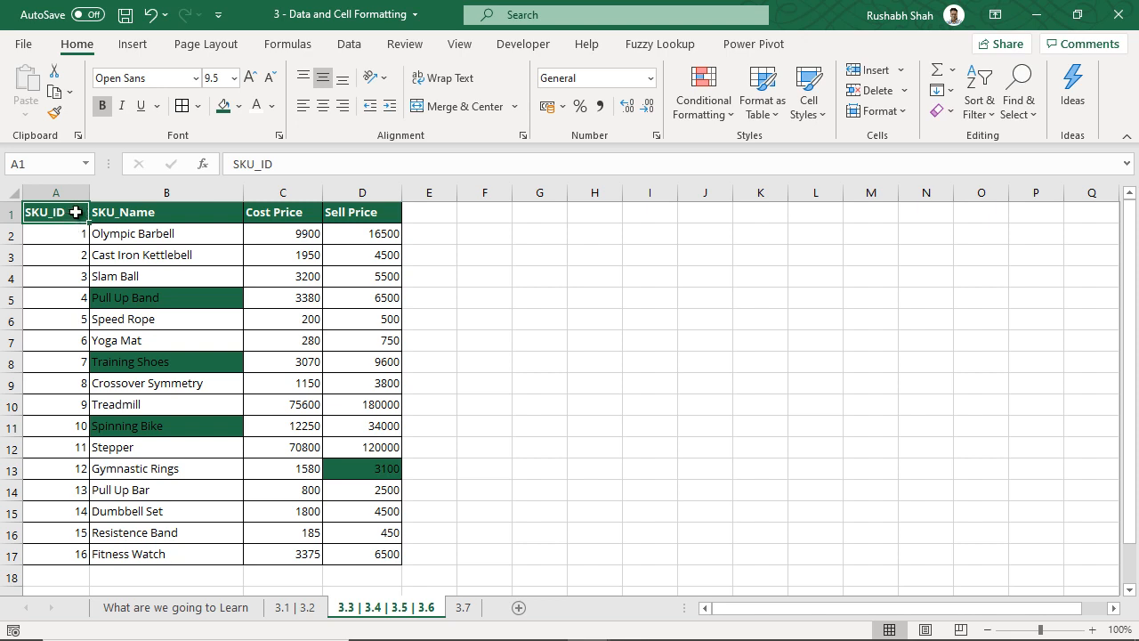
pyautogui.click(186, 215)
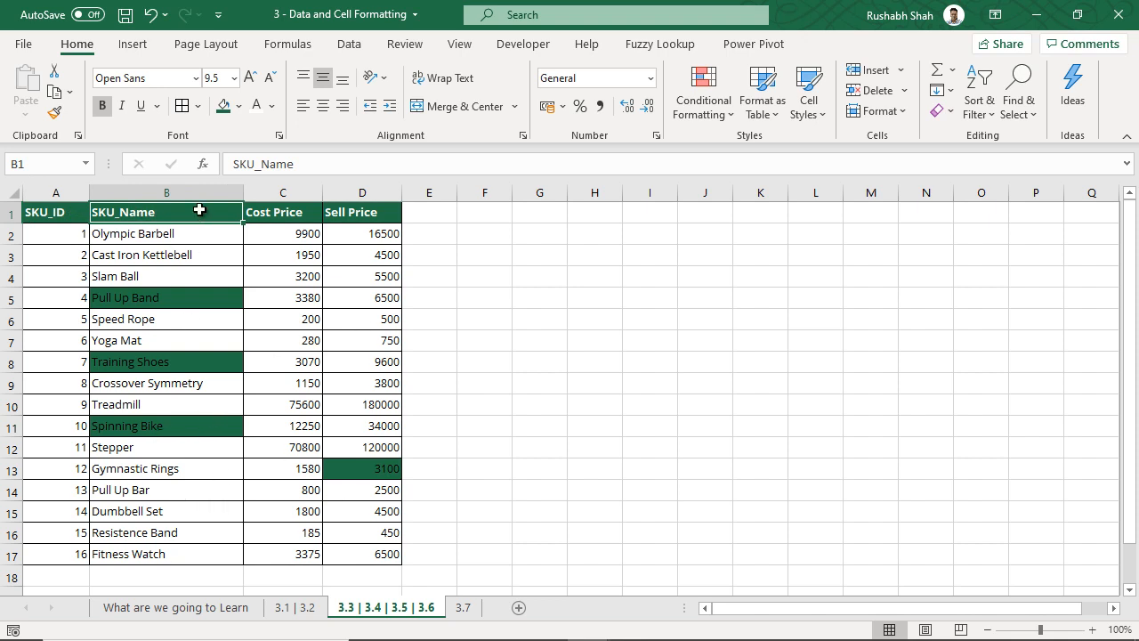
pyautogui.click(55, 113)
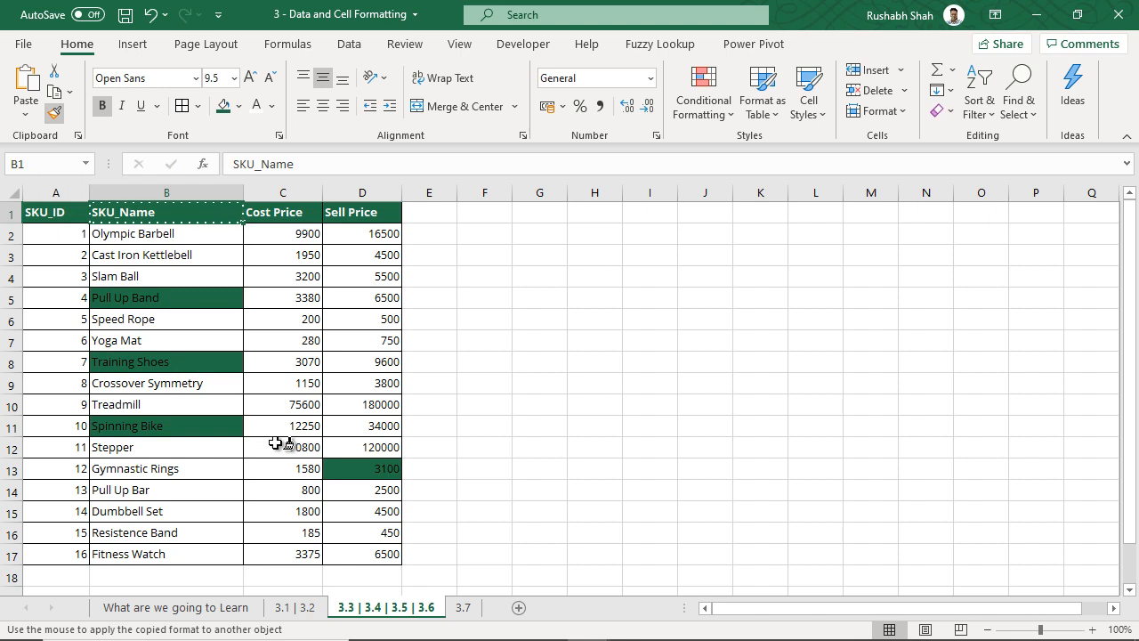
pyautogui.click(183, 513)
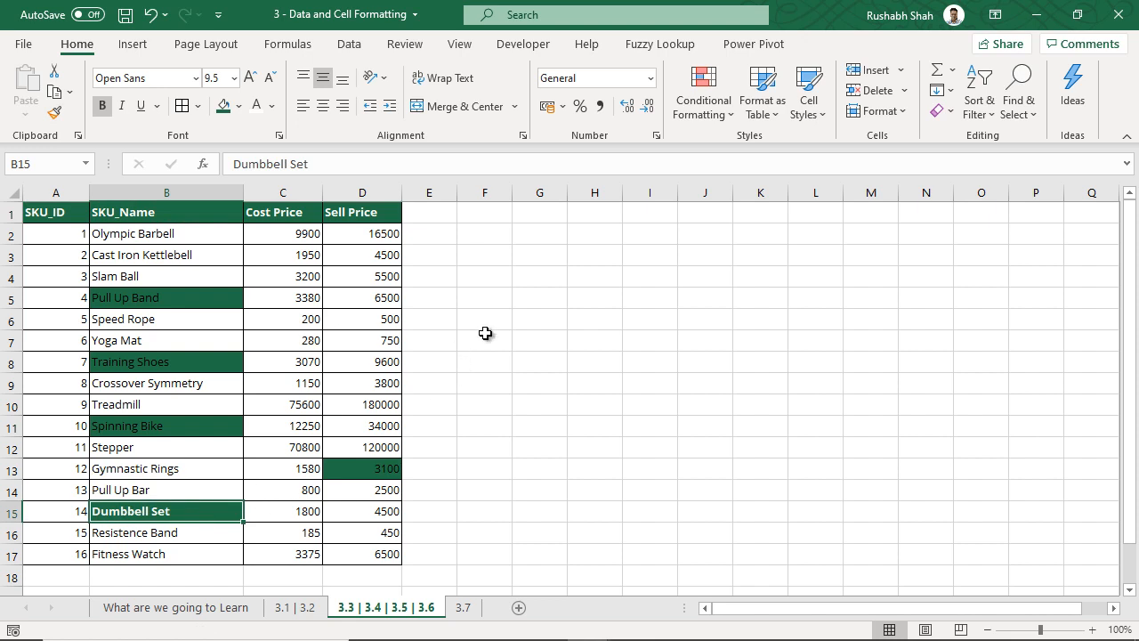
# Step: Enter ABCD in cell H3 and XYZ in cell H7
pyautogui.click(613, 251)
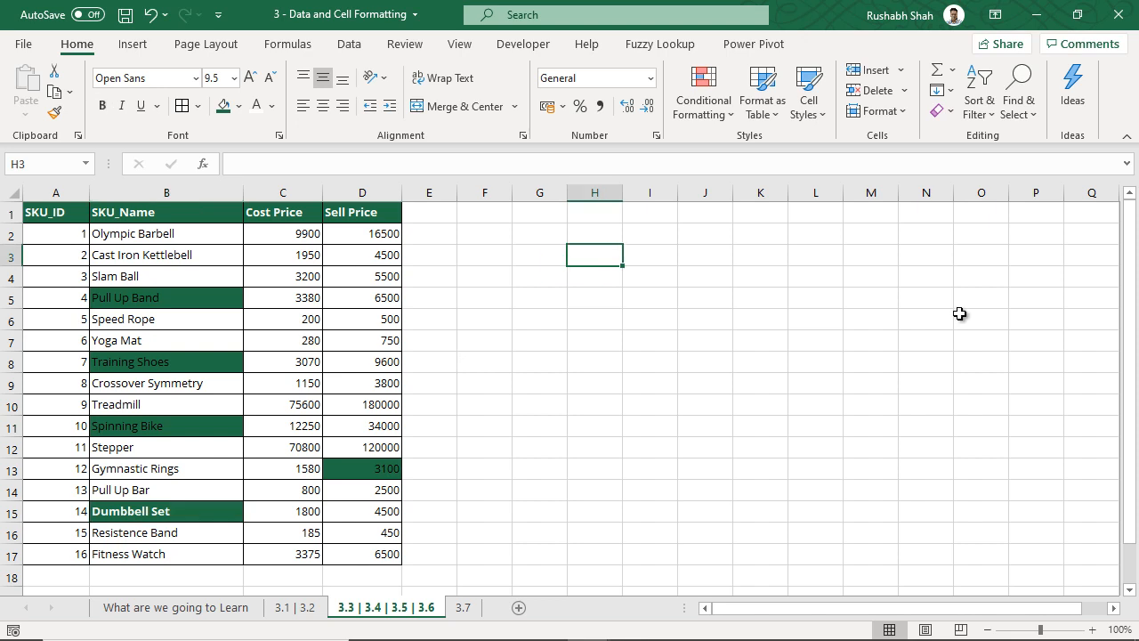
pyautogui.write('ABCD')
pyautogui.press('Return')
pyautogui.press('Down')
pyautogui.press('Down')
pyautogui.press('Down')
pyautogui.write('XYZ')
pyautogui.press('Return')
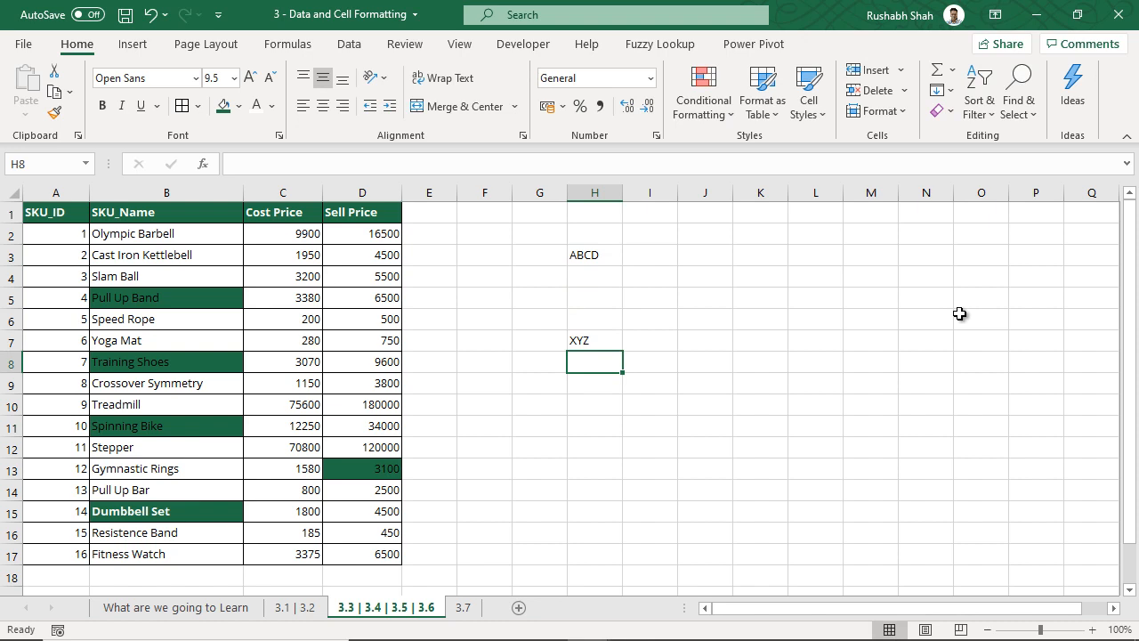
# Step: Format cell H3 with a dark red fill, white bold text and all borders
pyautogui.click(602, 256)
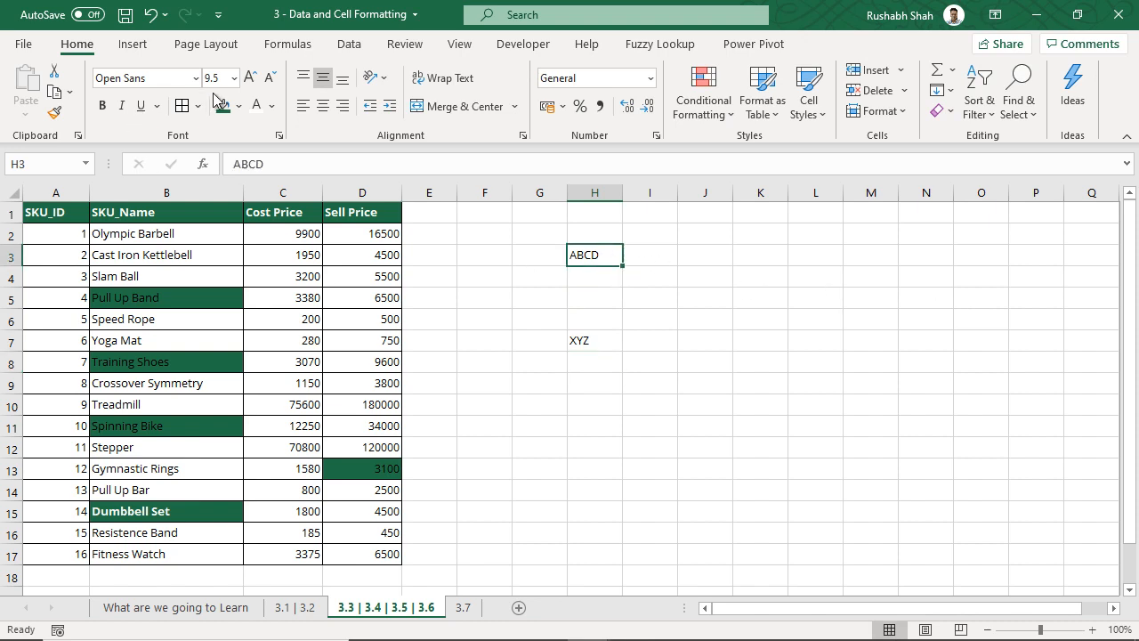
pyautogui.click(239, 106)
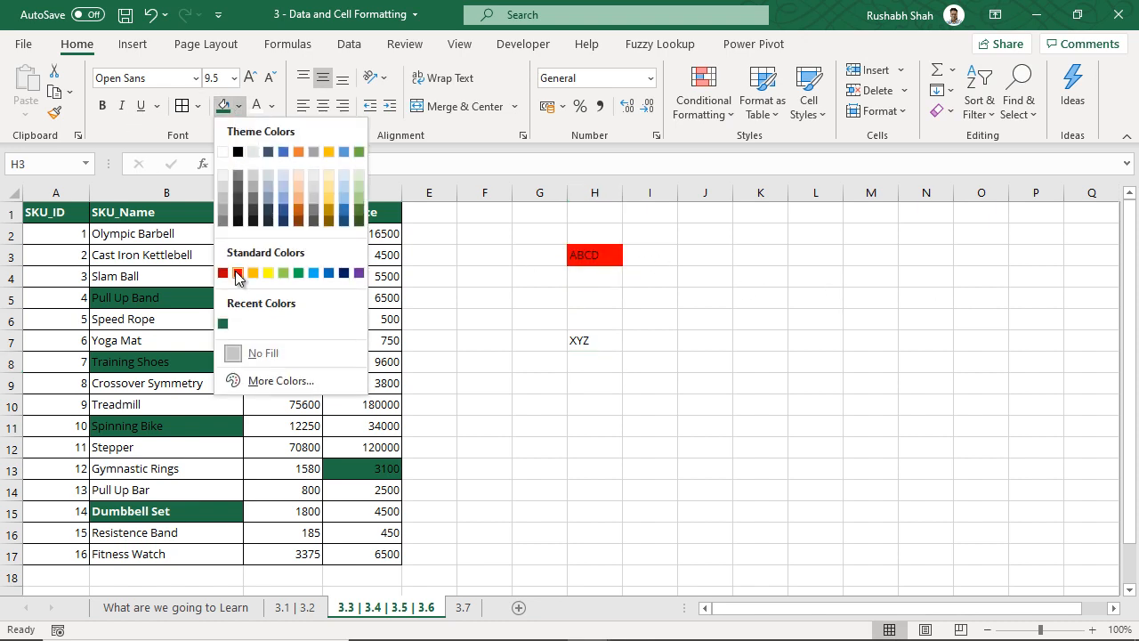
pyautogui.click(237, 273)
pyautogui.click(255, 105)
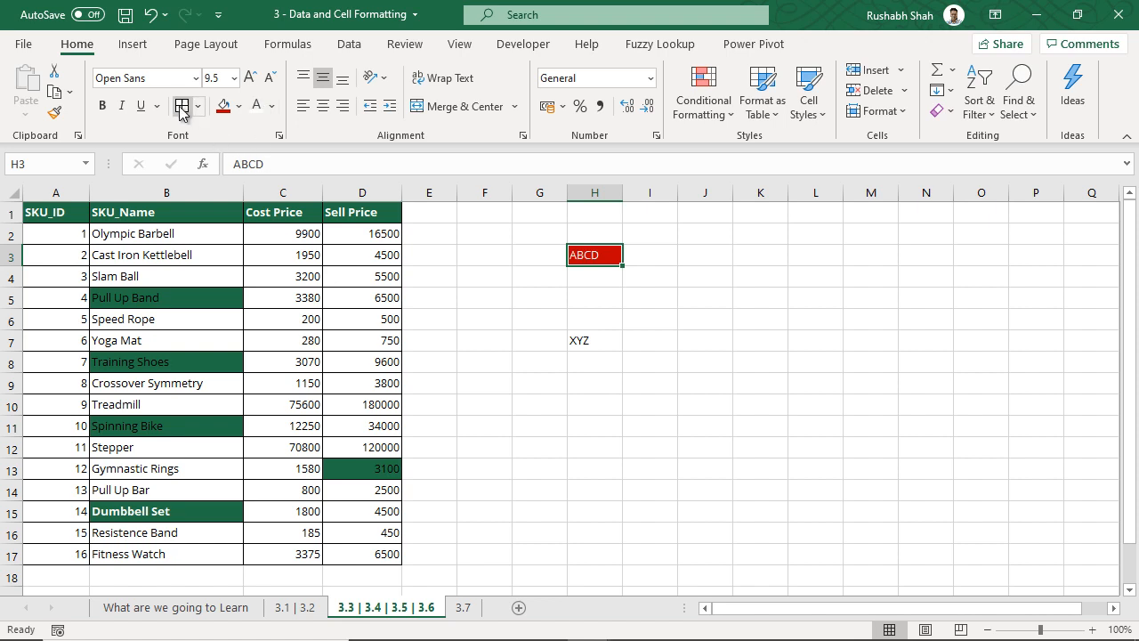
pyautogui.click(102, 106)
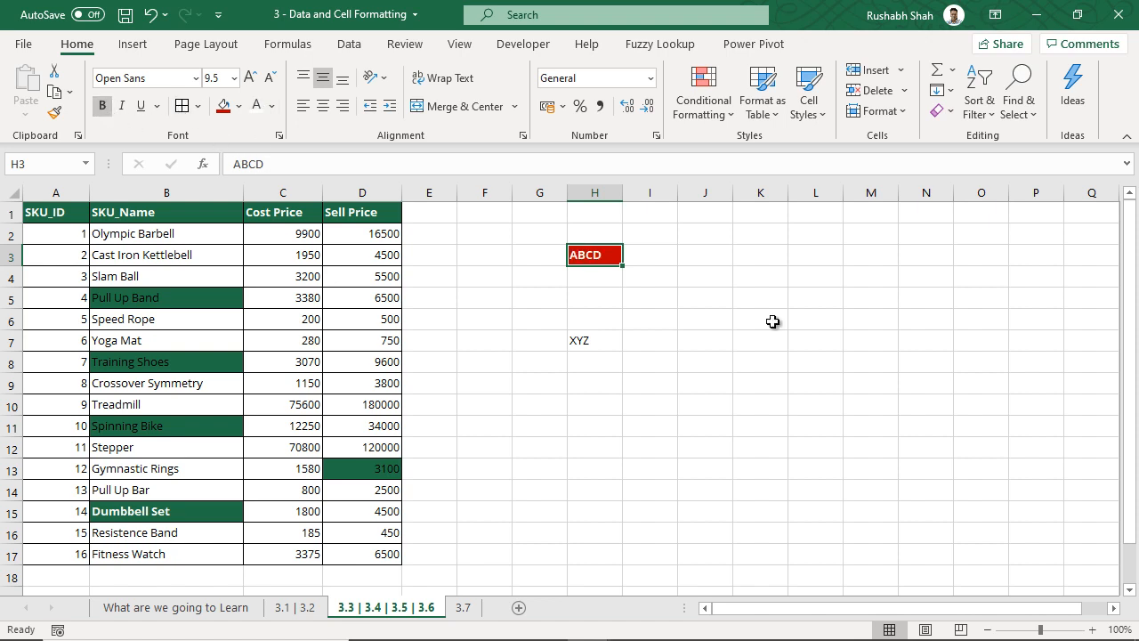
pyautogui.click(773, 321)
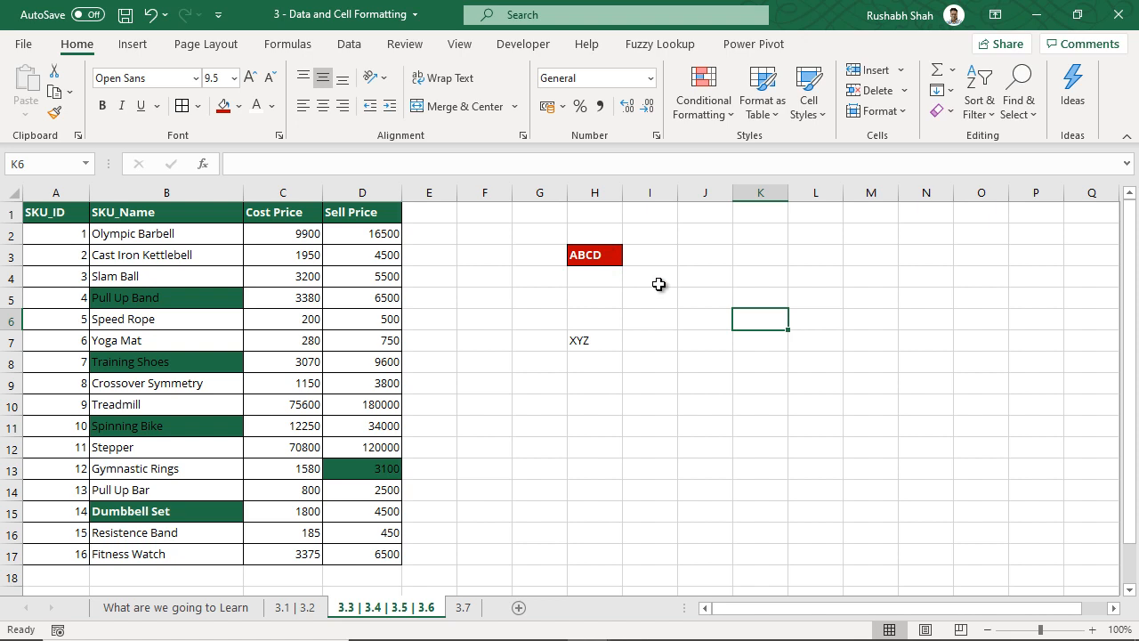
# Step: Copy the formatting of cell H3 onto cell H7 with Format Painter
pyautogui.click(617, 259)
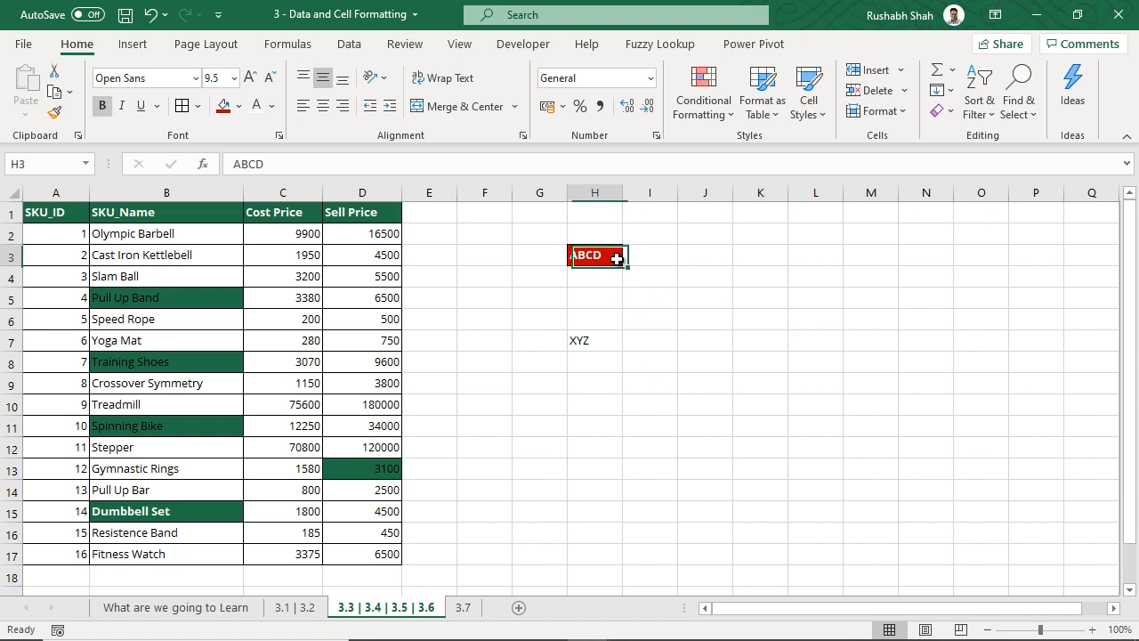
pyautogui.click(54, 112)
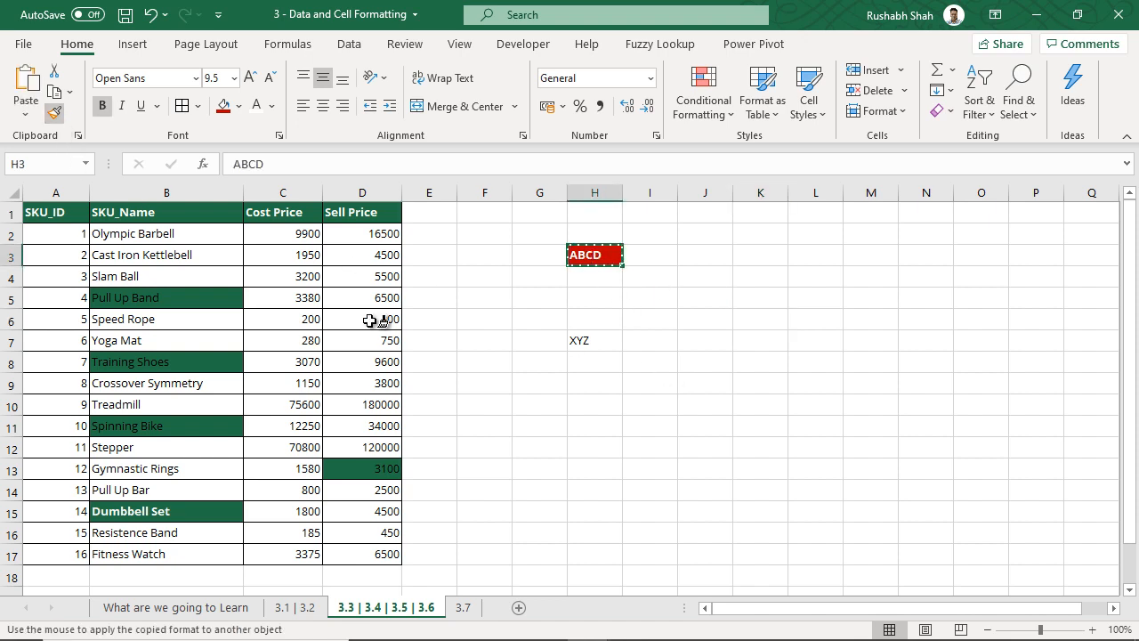
pyautogui.click(608, 343)
pyautogui.click(745, 396)
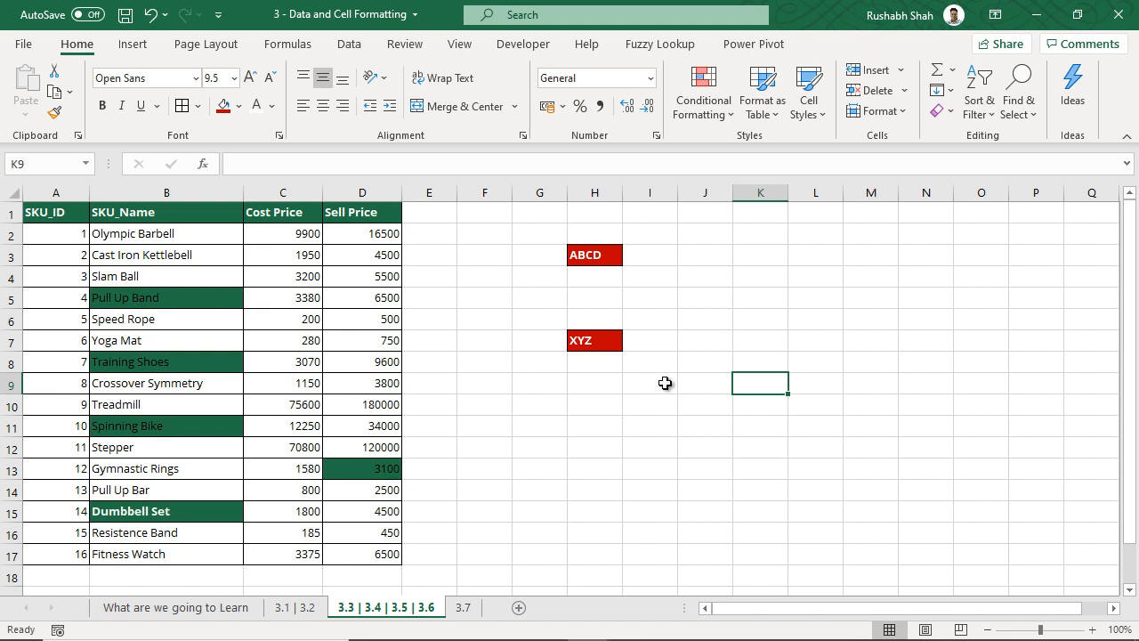
pyautogui.click(606, 255)
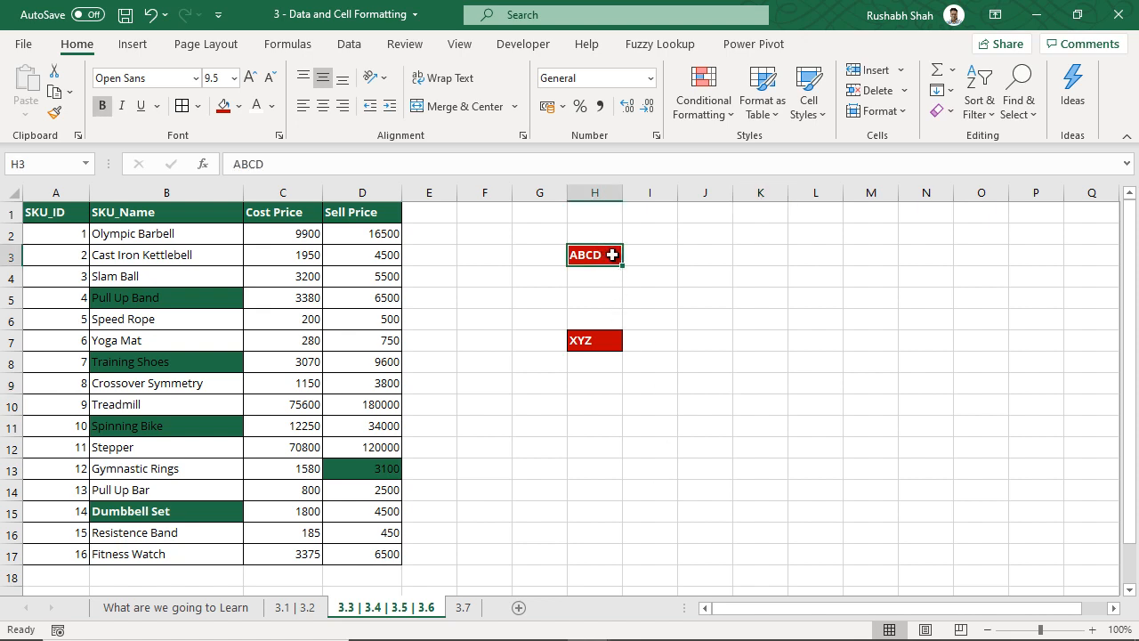
pyautogui.click(605, 339)
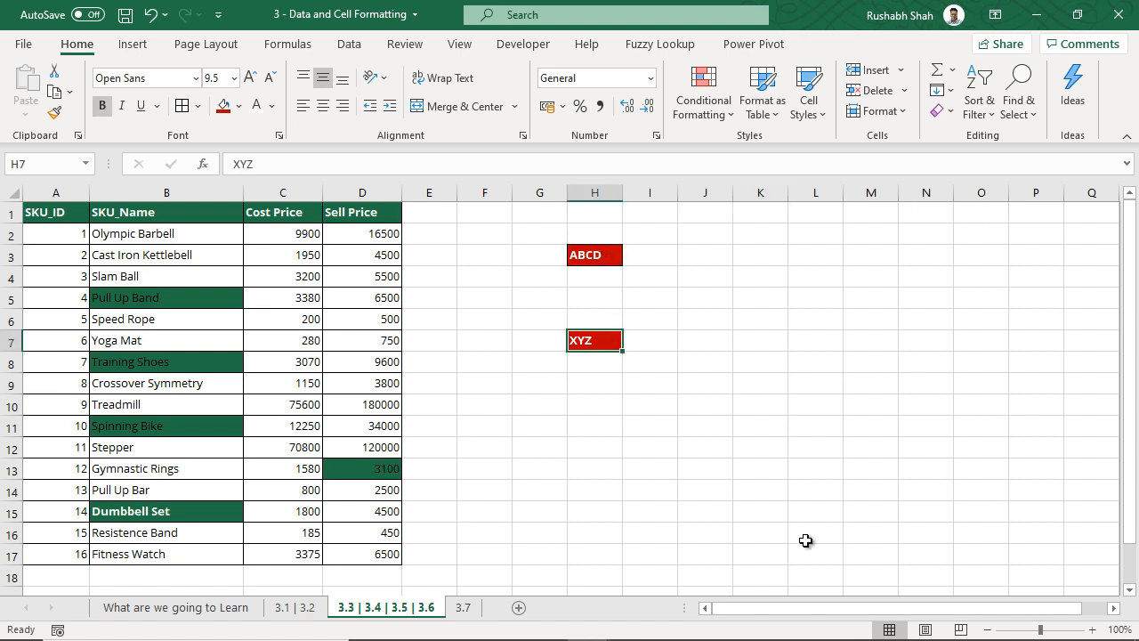
pyautogui.click(607, 255)
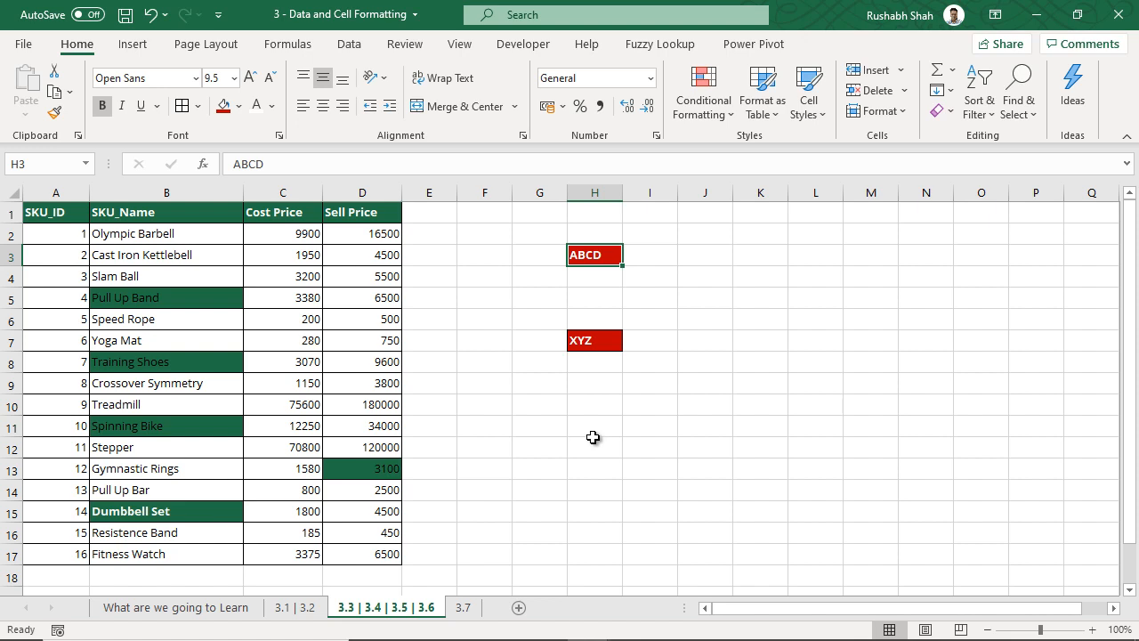
# Step: View the 3.5 Merge Cells & Wrap Text topic on the What are we going to Learn sheet and return to the product table sheet
pyautogui.click(227, 614)
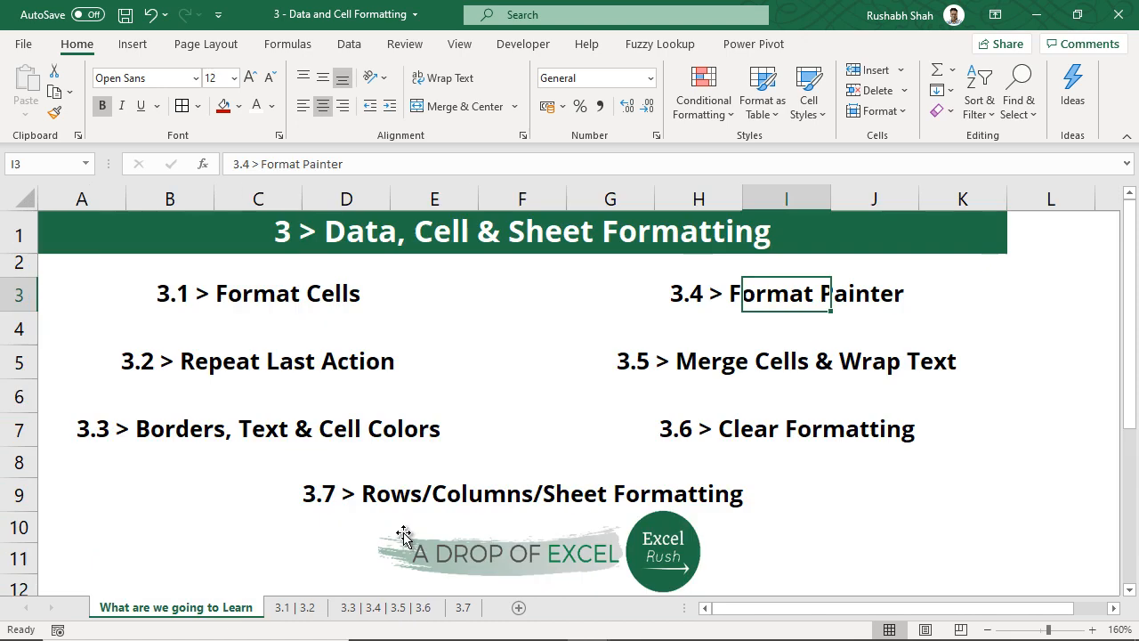
pyautogui.click(797, 360)
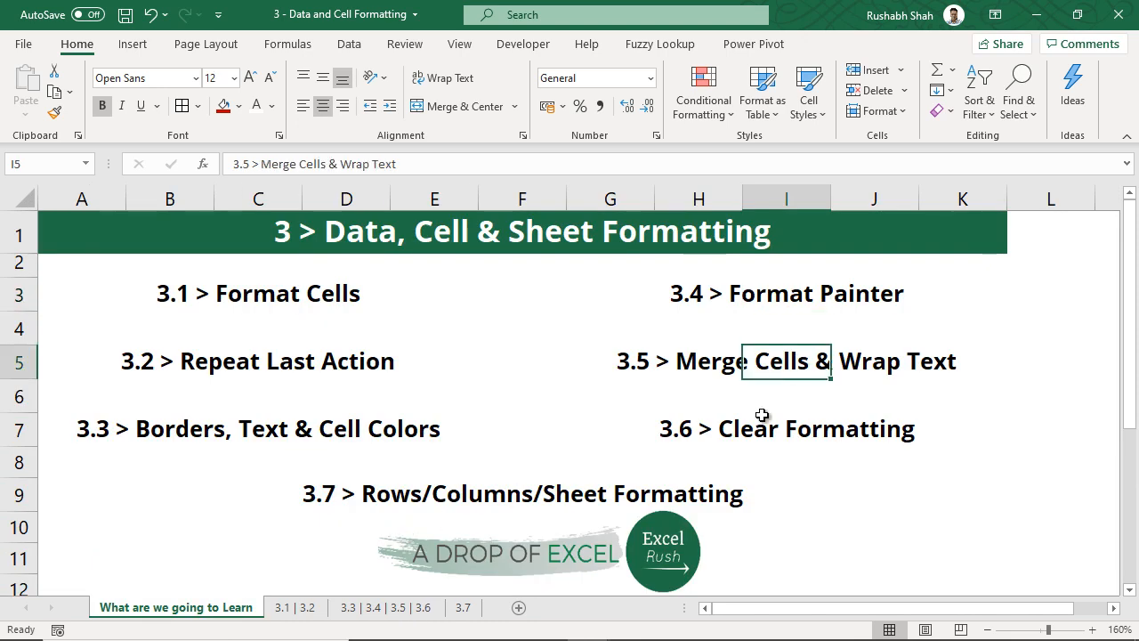
pyautogui.click(396, 607)
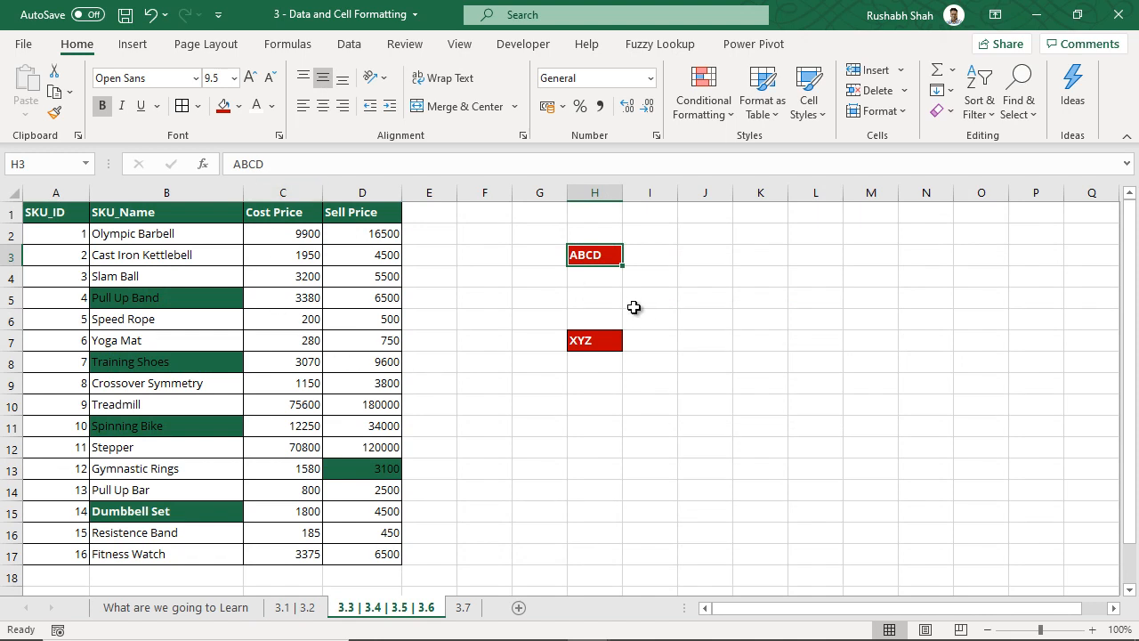
# Step: Select the empty range K1:R1 beyond the product table and enter the title INVOICE in cell K1
pyautogui.click(757, 258)
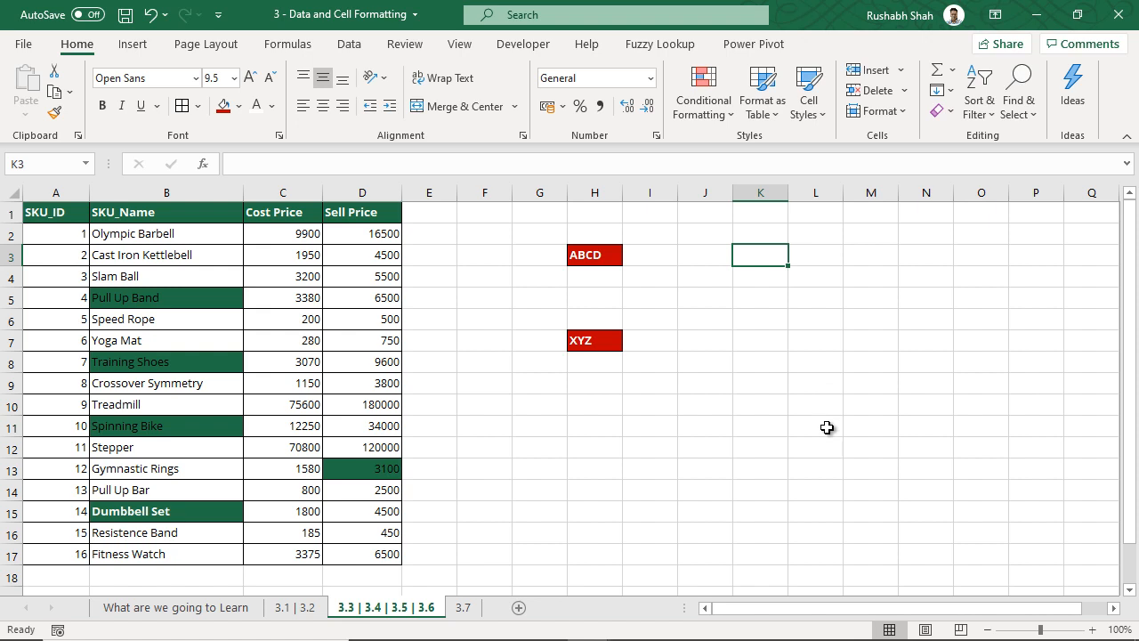
pyautogui.click(1113, 609)
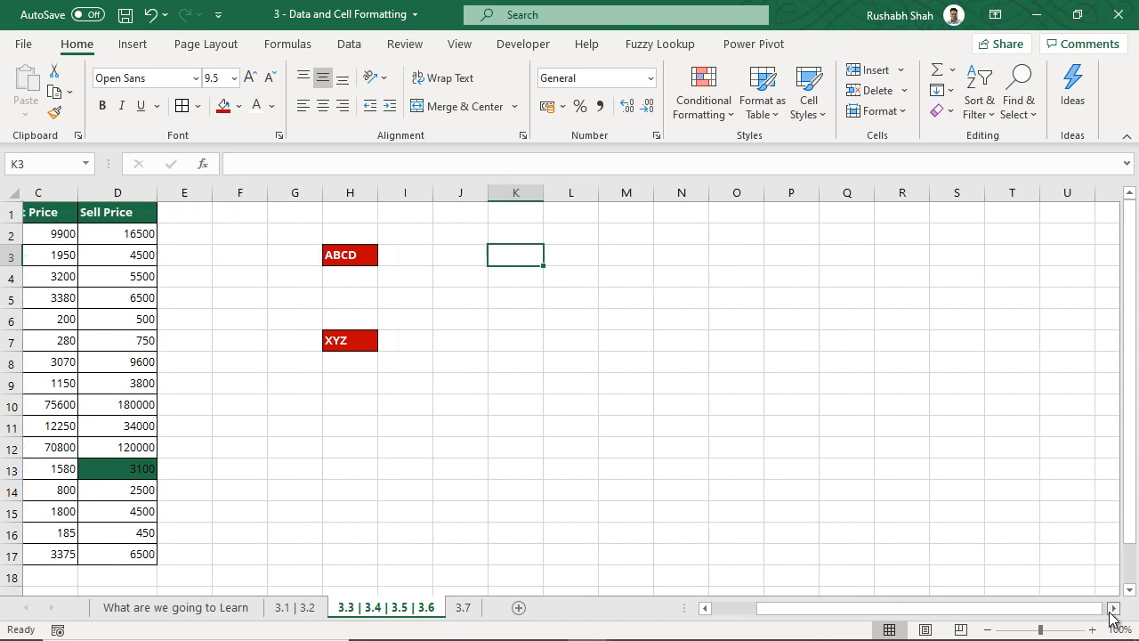
pyautogui.moveTo(1113, 609); pyautogui.dragTo(1112, 609)
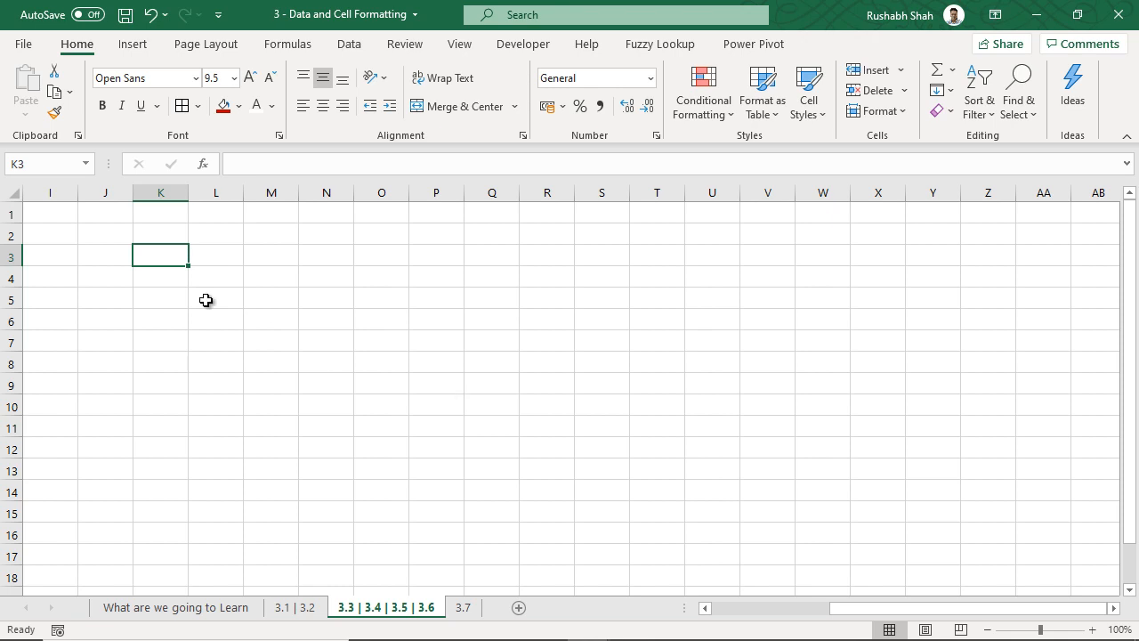
pyautogui.moveTo(166, 217); pyautogui.dragTo(263, 233)
pyautogui.moveTo(359, 263); pyautogui.dragTo(565, 561)
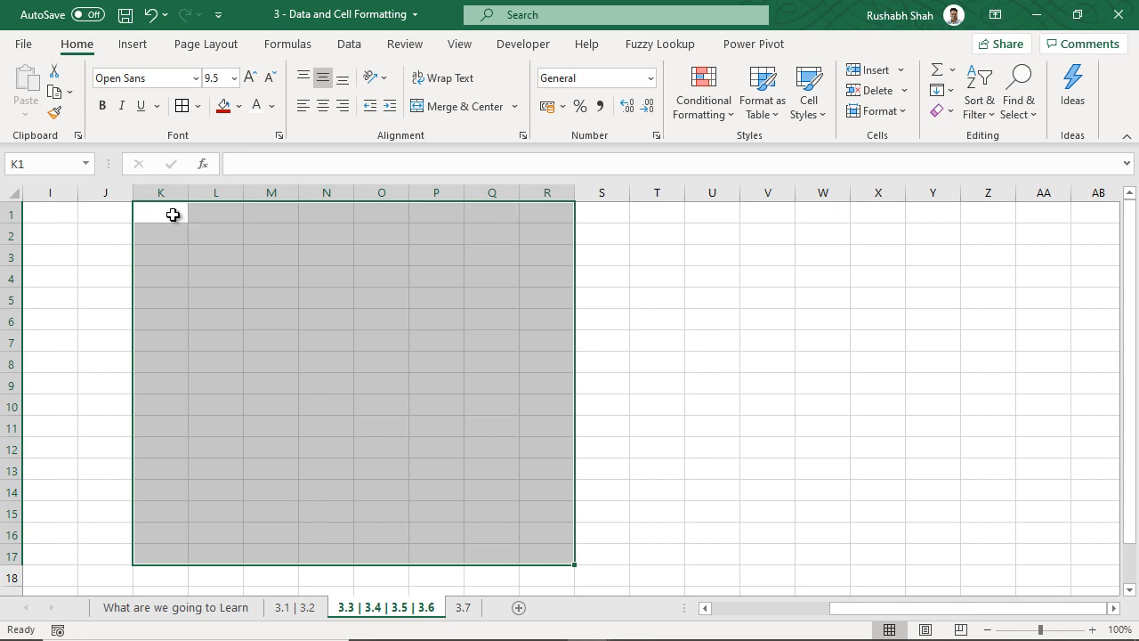
pyautogui.moveTo(172, 215); pyautogui.dragTo(528, 221)
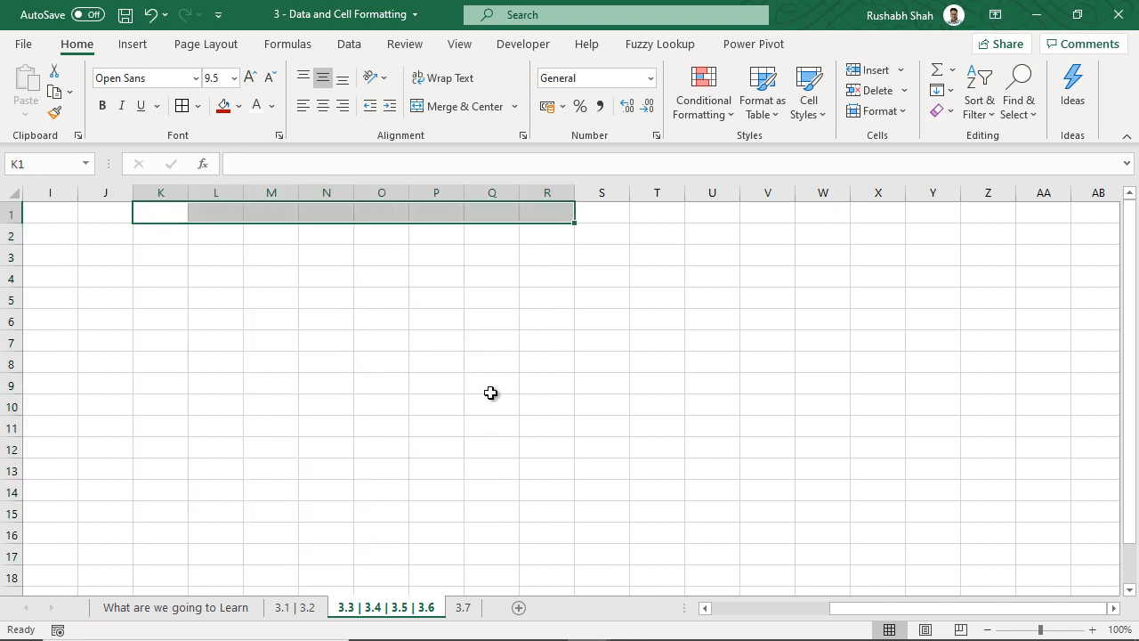
pyautogui.write('INVOI')
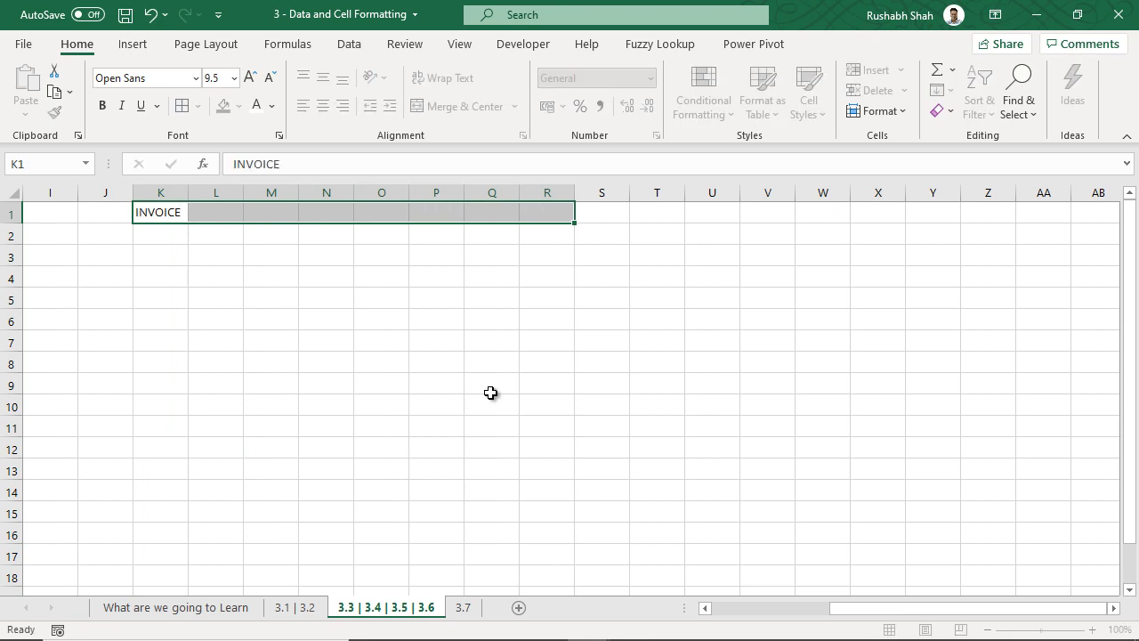
pyautogui.write('CE')
pyautogui.press('Return')
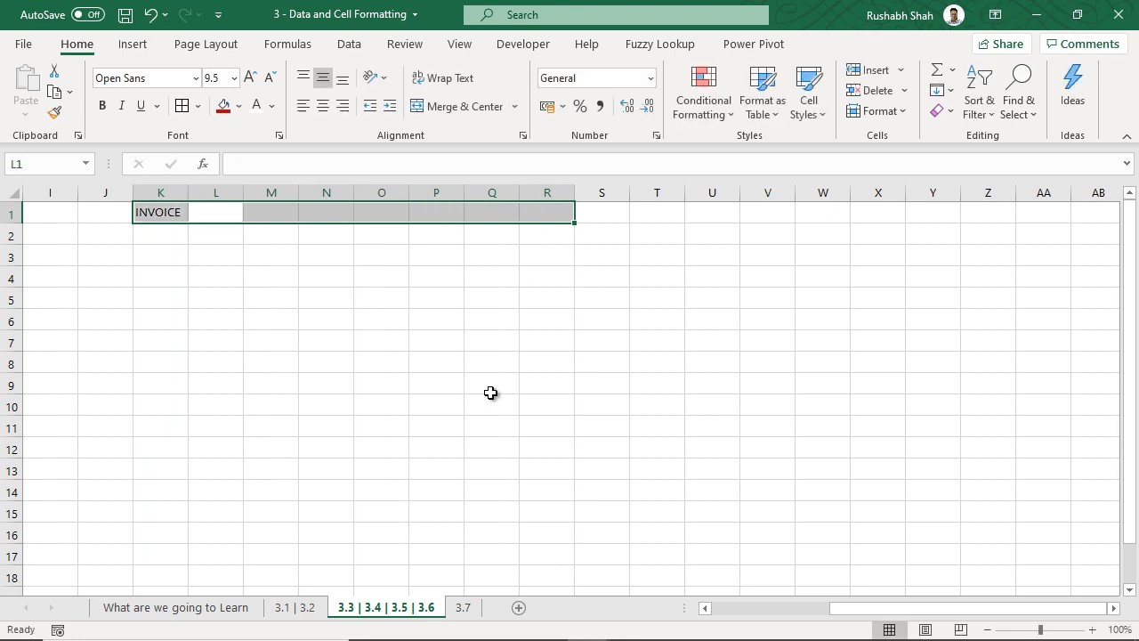
# Step: Merge and center the INVOICE title across K1:R1, check the merged cell's selection, and return to the product table
pyautogui.click(455, 111)
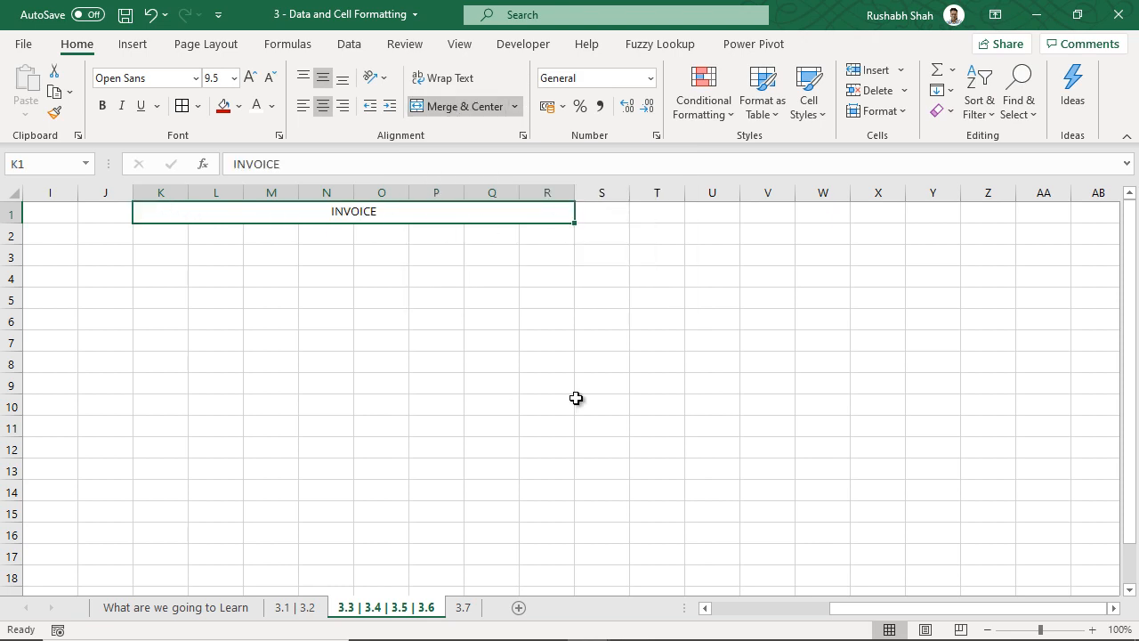
pyautogui.moveTo(178, 215); pyautogui.dragTo(164, 491)
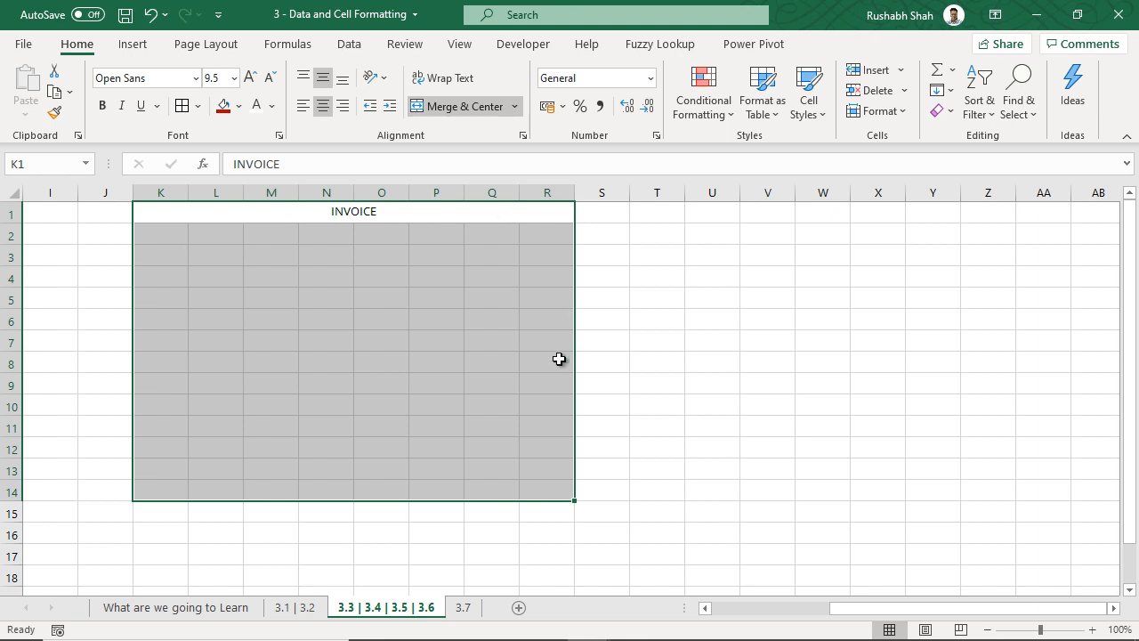
pyautogui.click(154, 211)
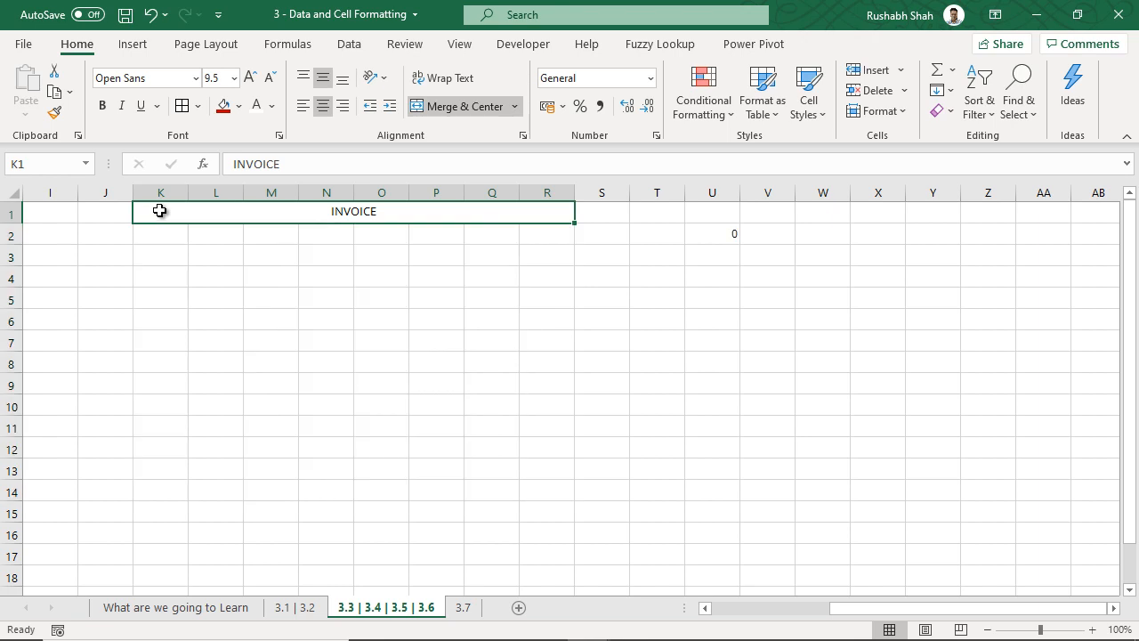
pyautogui.click(732, 230)
pyautogui.click(292, 214)
pyautogui.moveTo(1102, 608); pyautogui.dragTo(877, 618)
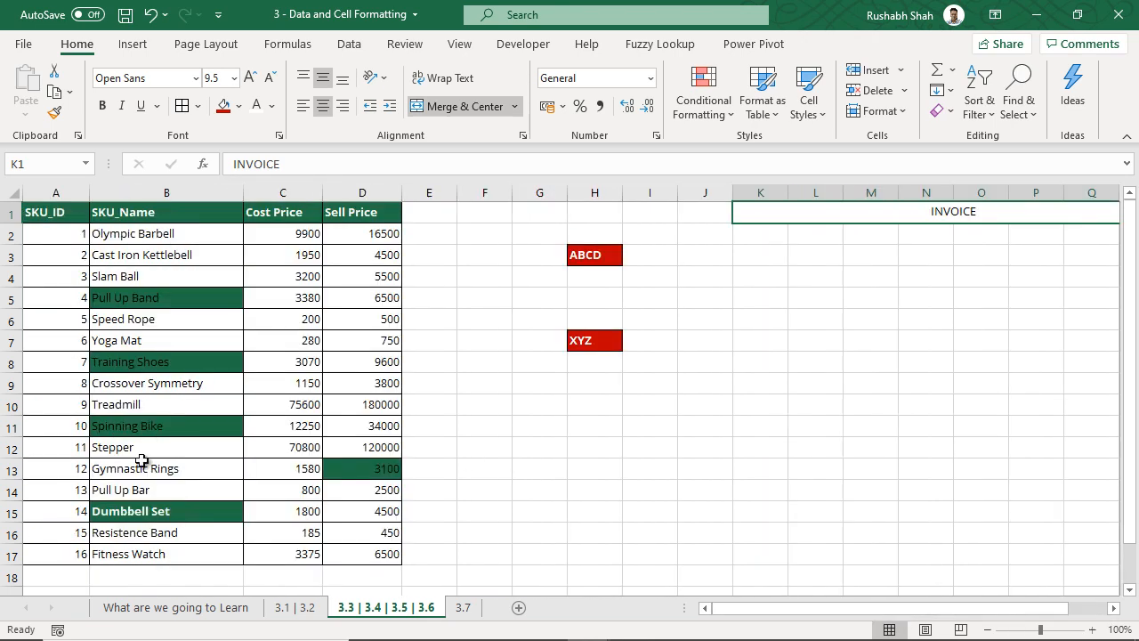
# Step: Narrow column B so the product names are cut off, and wrap the text of the whole column
pyautogui.moveTo(243, 193); pyautogui.dragTo(152, 205)
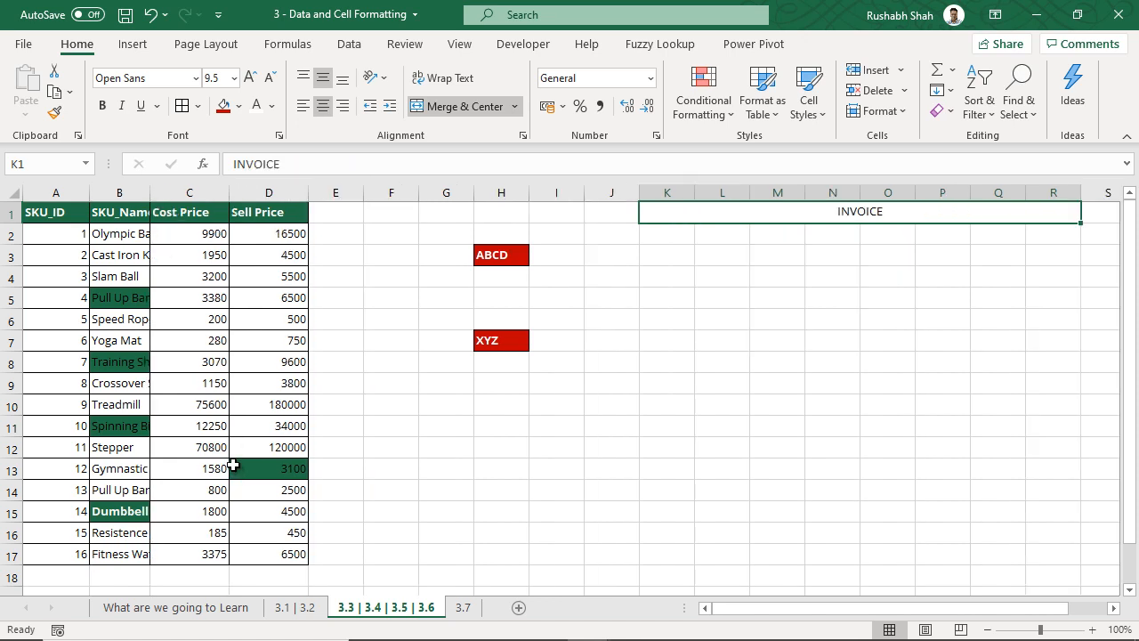
pyautogui.moveTo(131, 234); pyautogui.dragTo(119, 552)
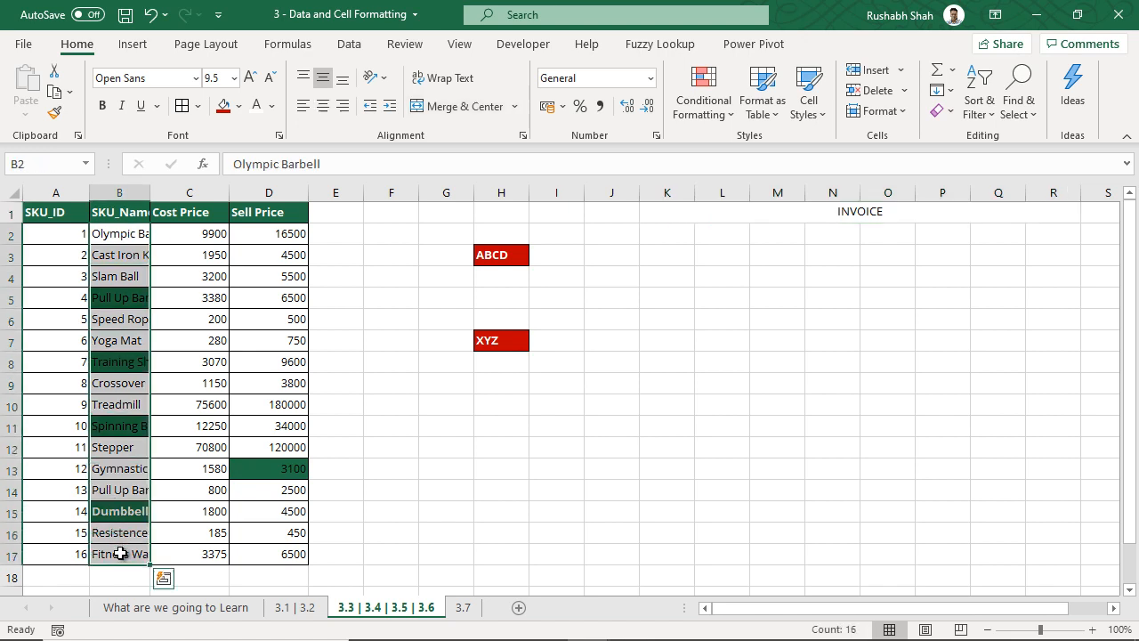
pyautogui.click(131, 239)
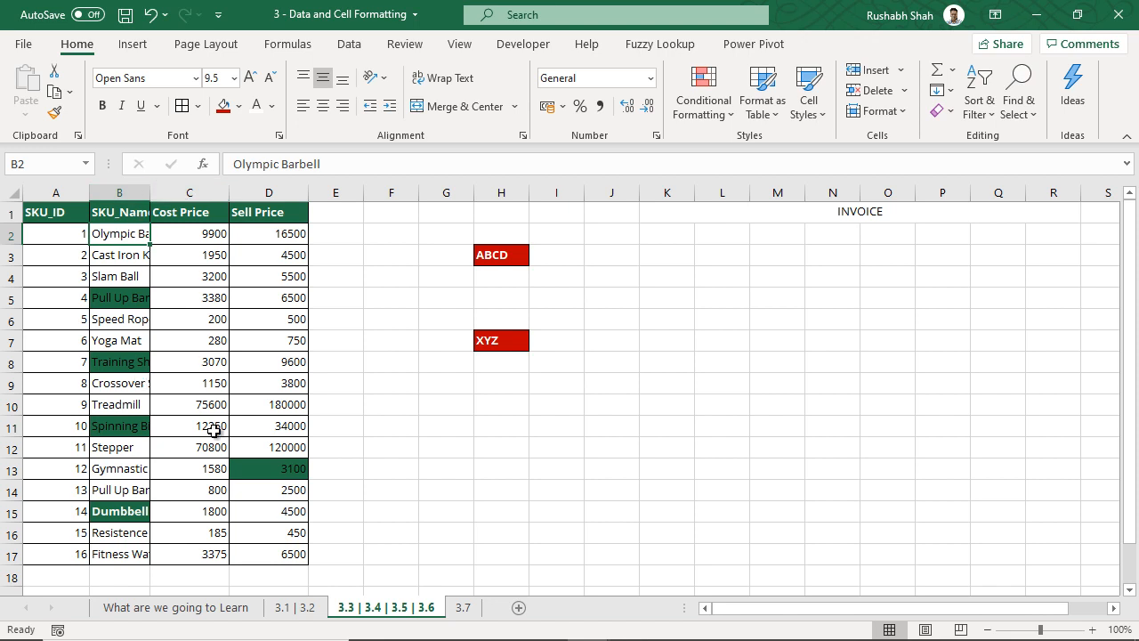
pyautogui.click(133, 192)
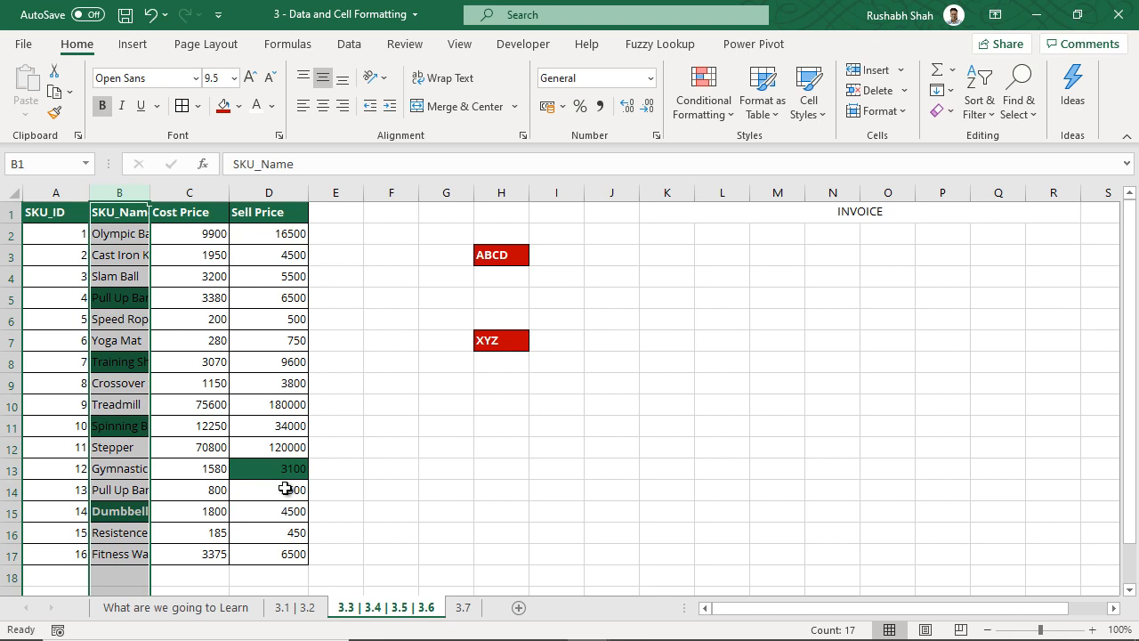
pyautogui.click(451, 79)
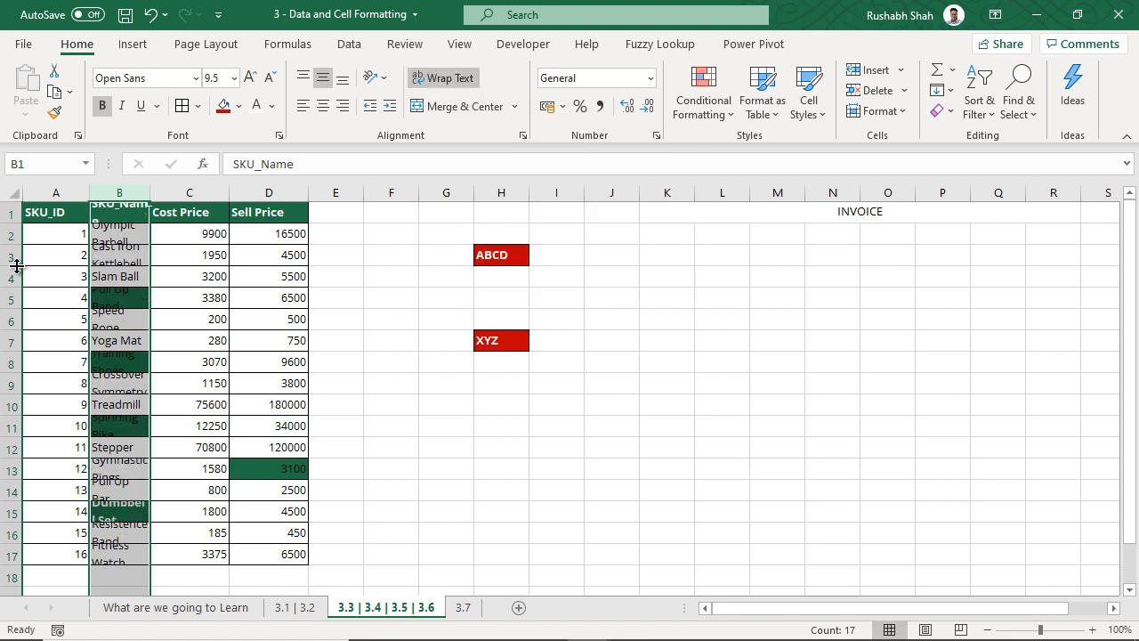
# Step: Autofit the heights of rows 1 to 17 to the wrapped SKU names
pyautogui.moveTo(13, 264)
pyautogui.mouseDown()
pyautogui.moveTo(12, 285)
pyautogui.moveTo(16, 252)
pyautogui.mouseUp()
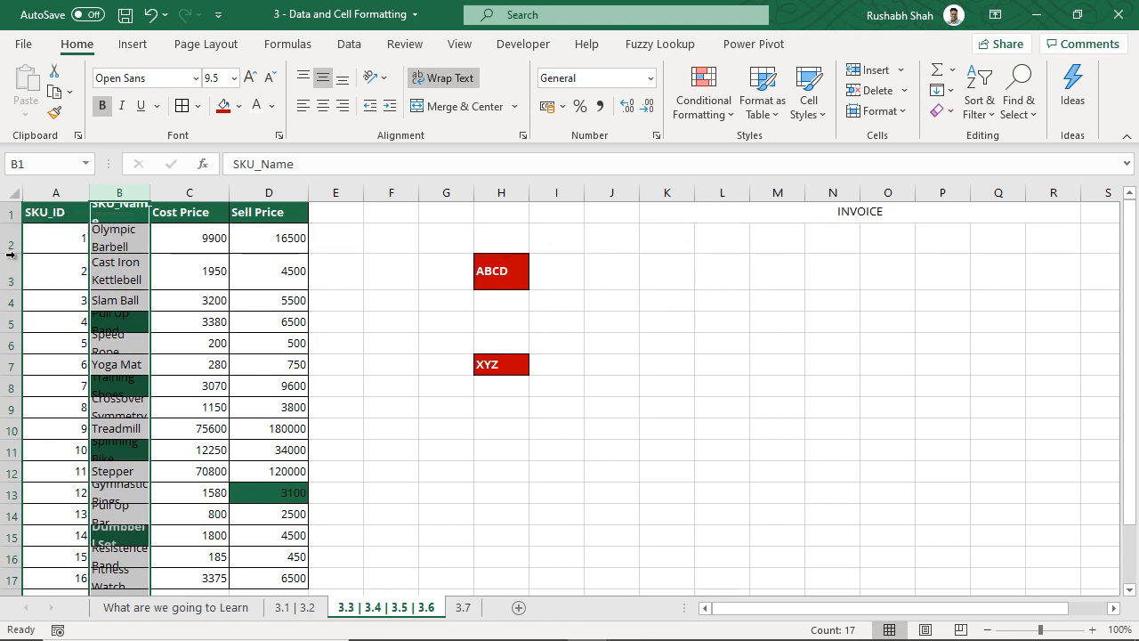
pyautogui.doubleClick(10, 291)
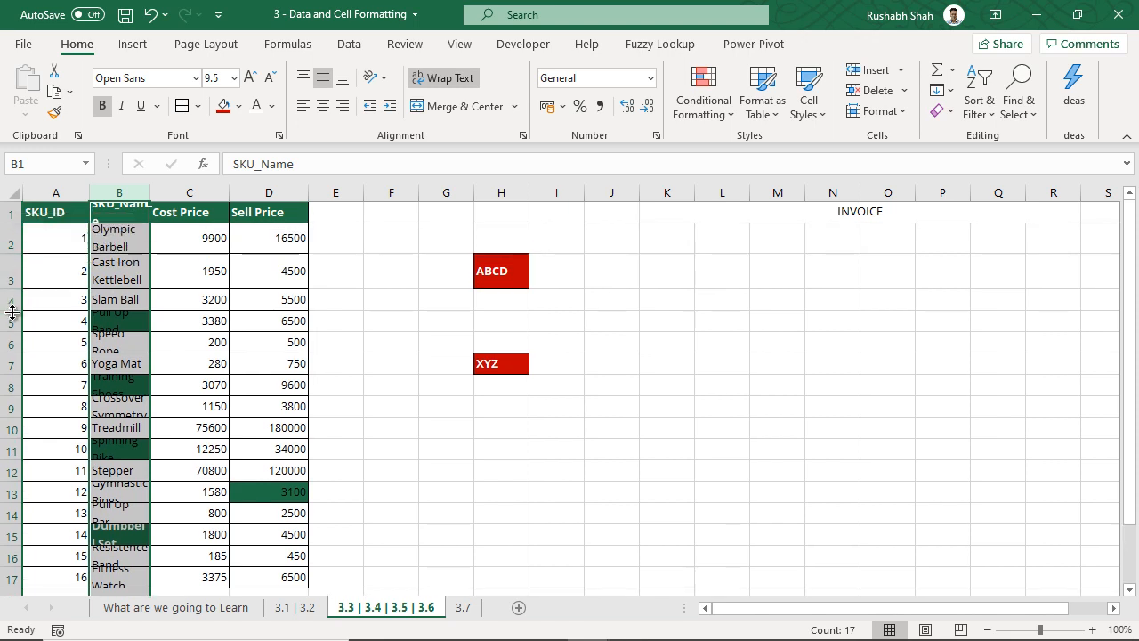
pyautogui.doubleClick(12, 311)
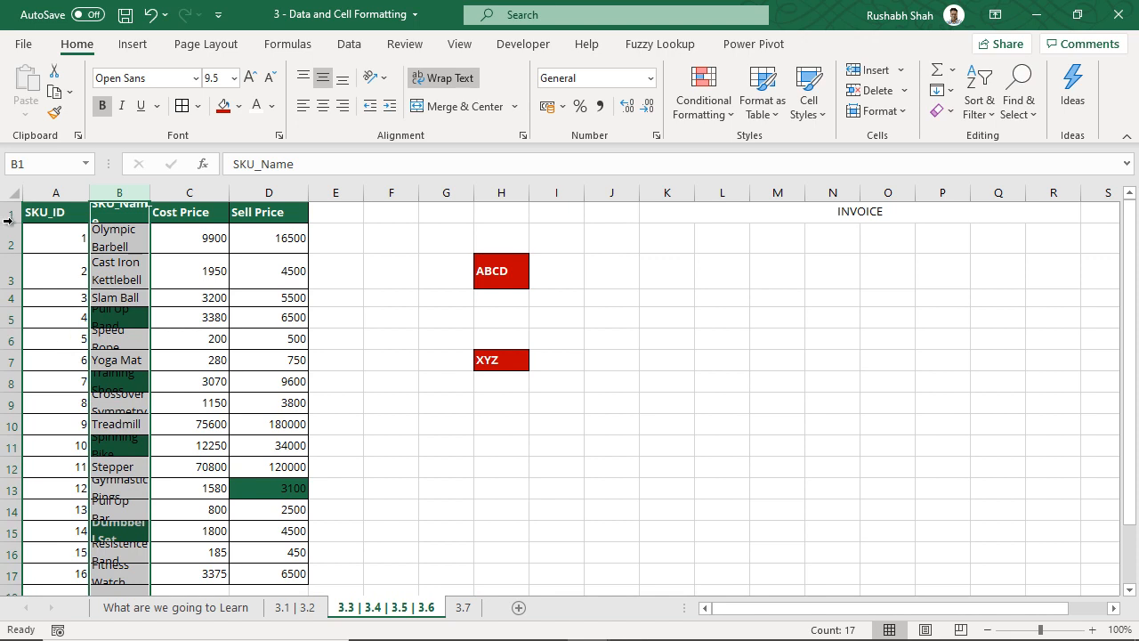
pyautogui.moveTo(8, 218); pyautogui.dragTo(9, 580)
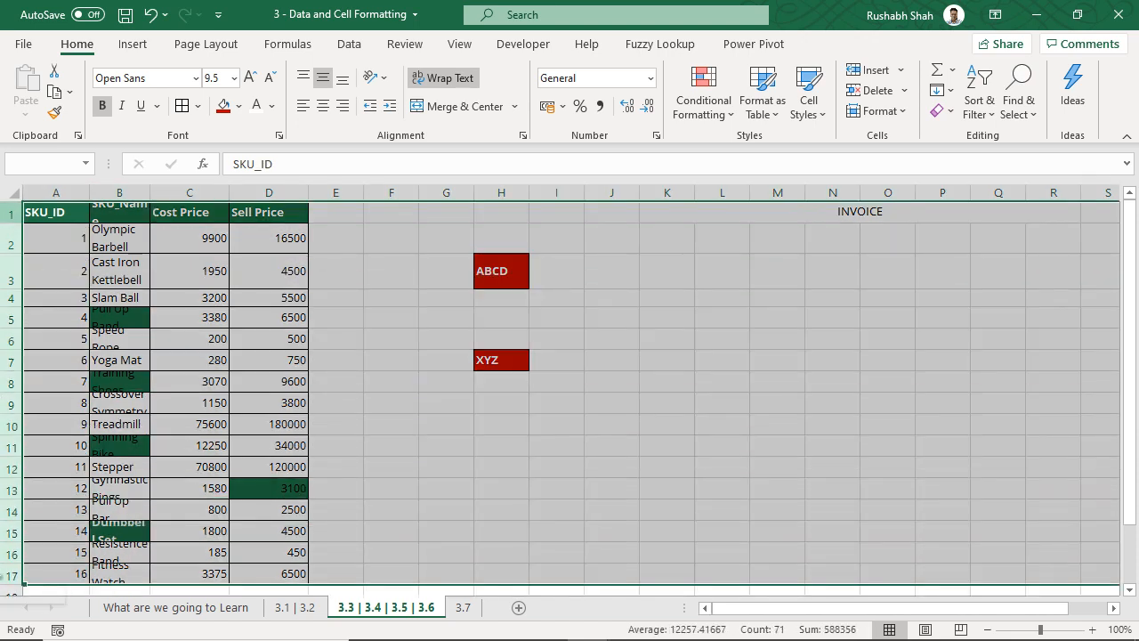
pyautogui.doubleClick(10, 563)
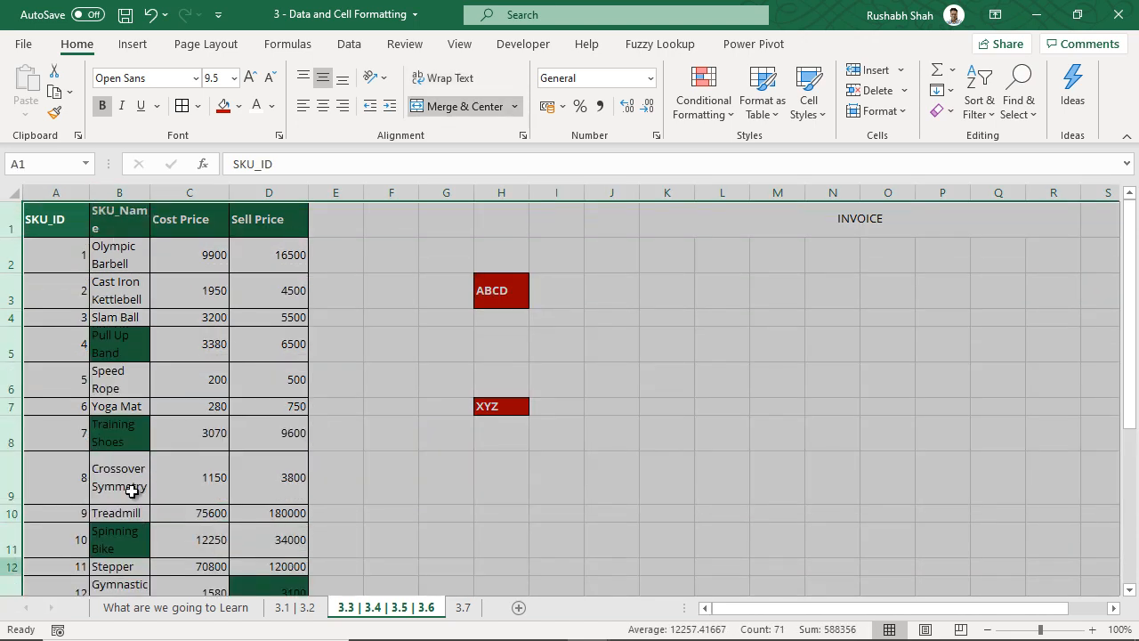
pyautogui.click(110, 243)
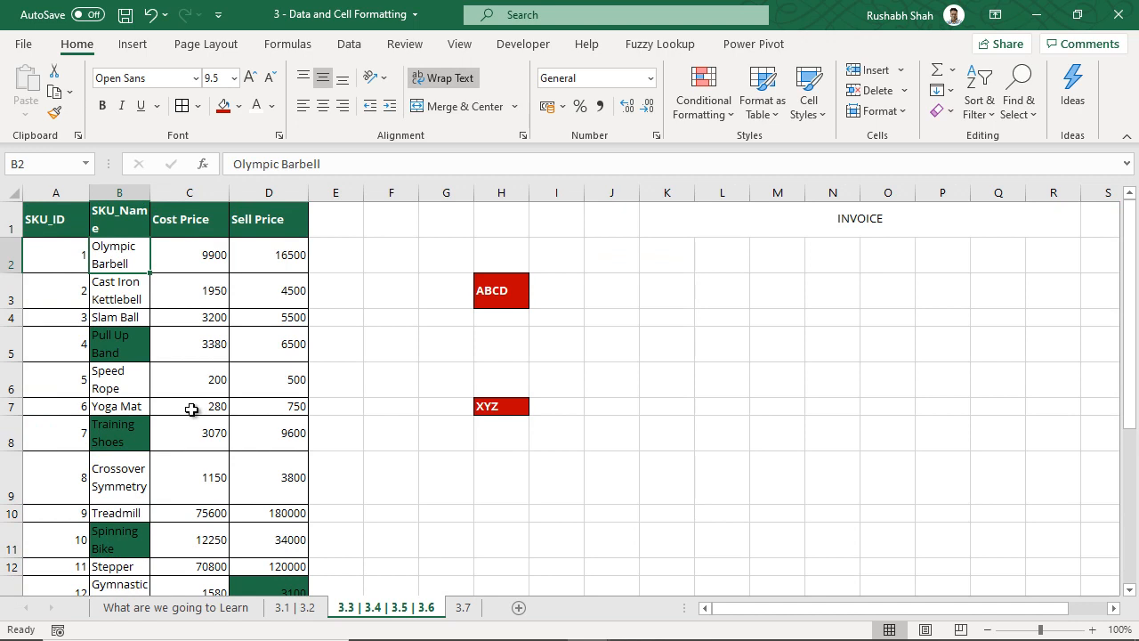
pyautogui.scroll(-2, 192, 408)
pyautogui.scroll(2, 143, 363)
pyautogui.click(135, 318)
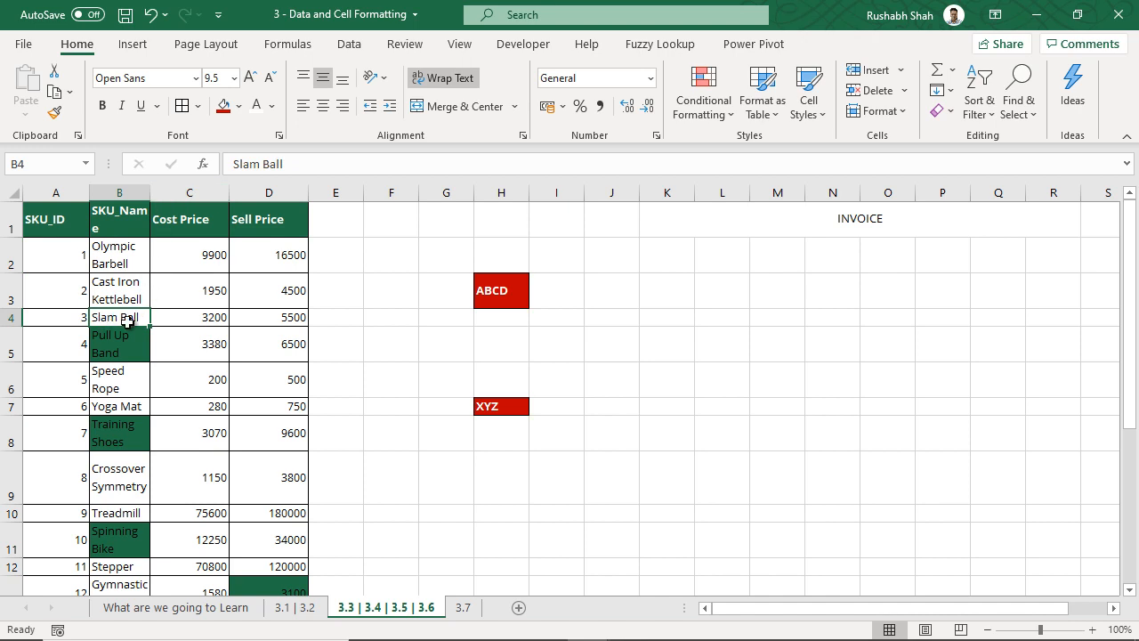
pyautogui.click(135, 347)
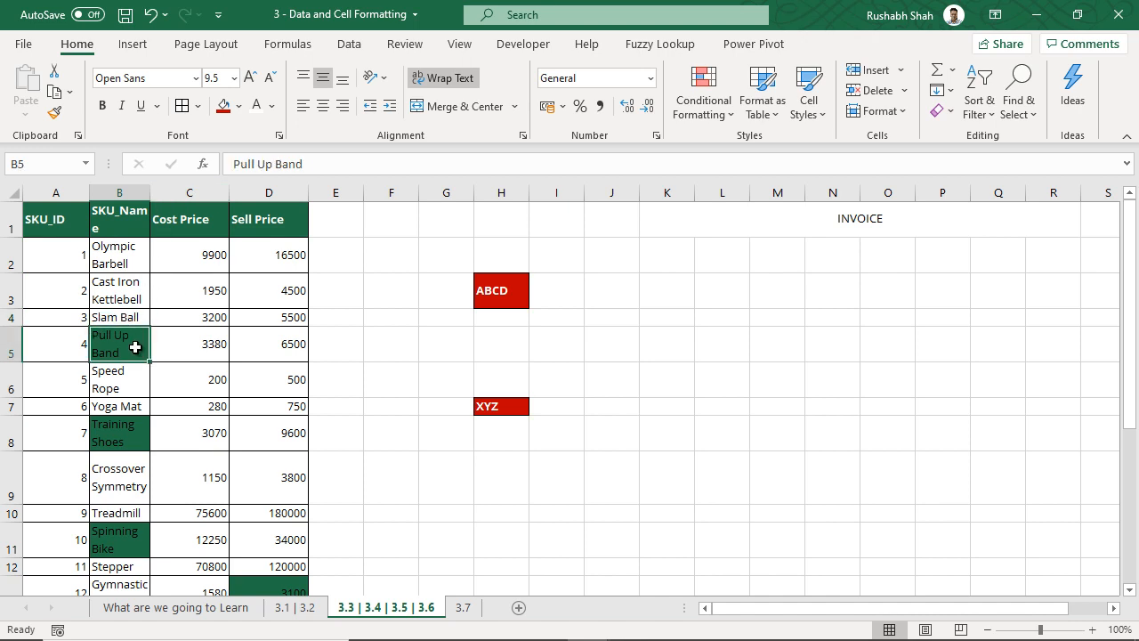
pyautogui.click(134, 389)
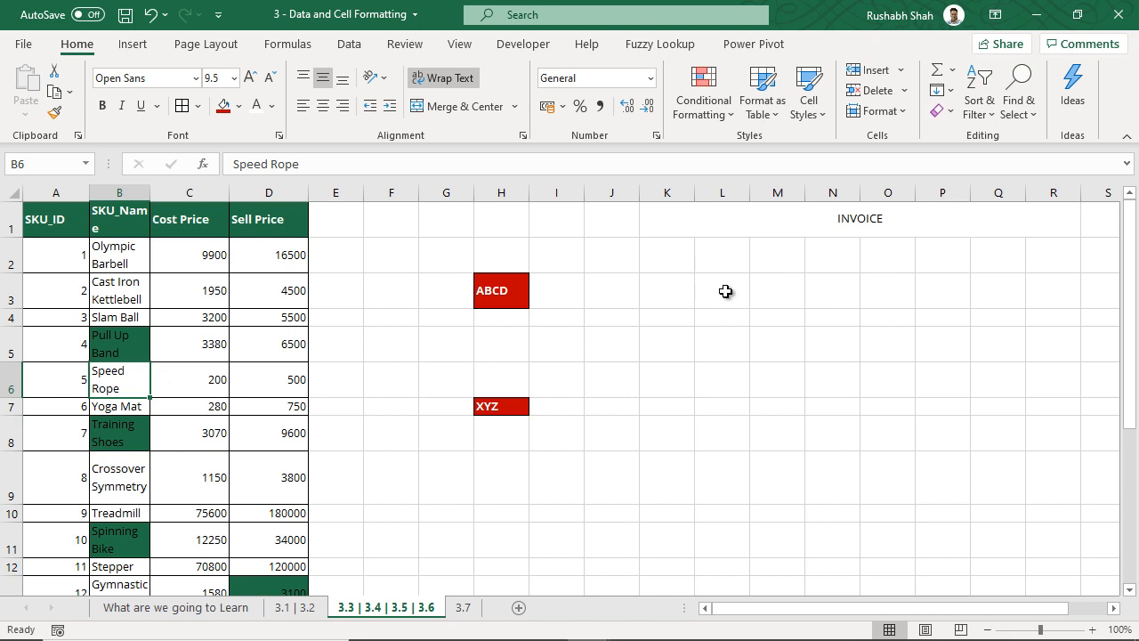
# Step: Enter a person's first name, surname and the text ExcelRush on three separate lines inside cell L5
pyautogui.click(733, 346)
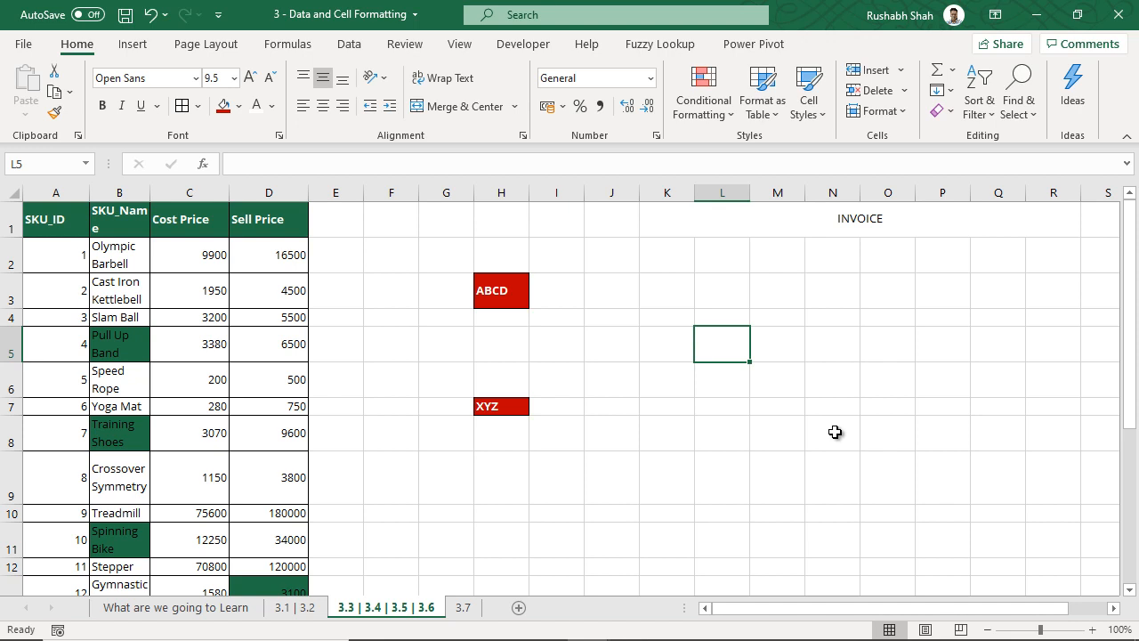
pyautogui.write('Rusha')
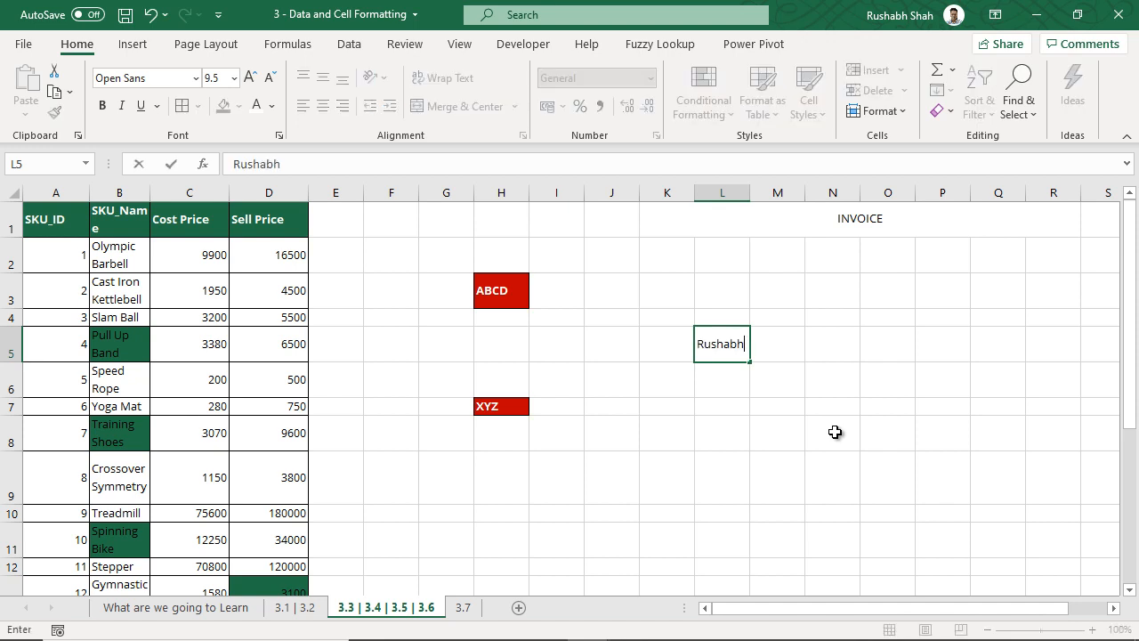
pyautogui.write('bh')
pyautogui.hotkey('alt', 'Return')
pyautogui.write('Sah')
pyautogui.write('hah')
pyautogui.press('super+space')
pyautogui.write('ExcelRush')
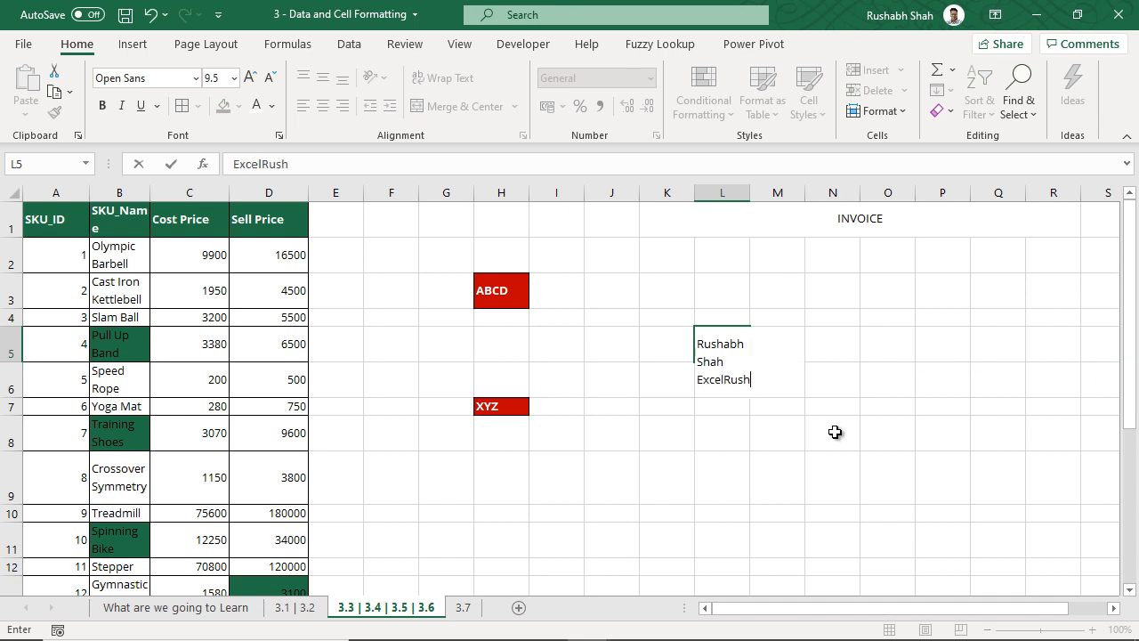
pyautogui.press('Return')
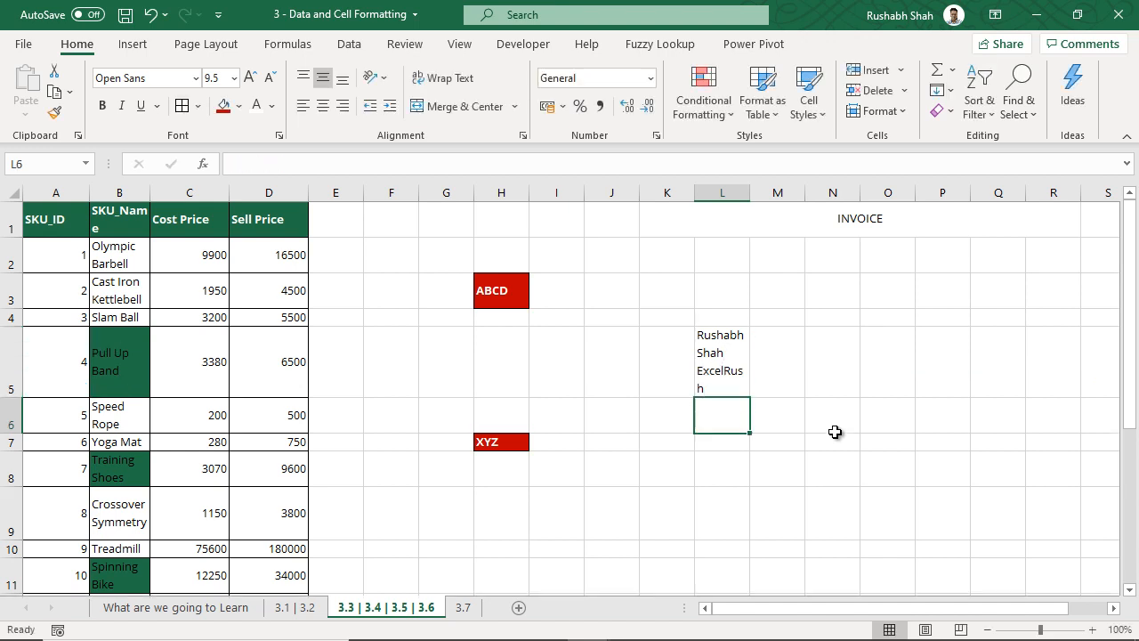
pyautogui.click(717, 371)
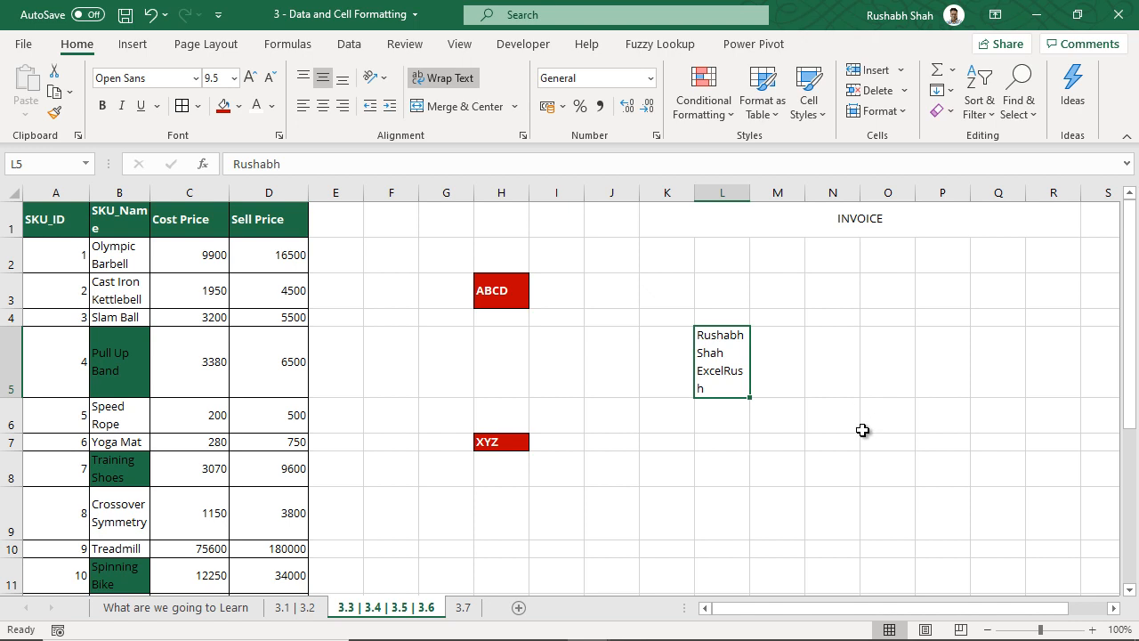
# Step: View the 3.6 Clear Formatting topic on the What are we going to Learn sheet and return to the formatted cells of the product sheet
pyautogui.click(218, 610)
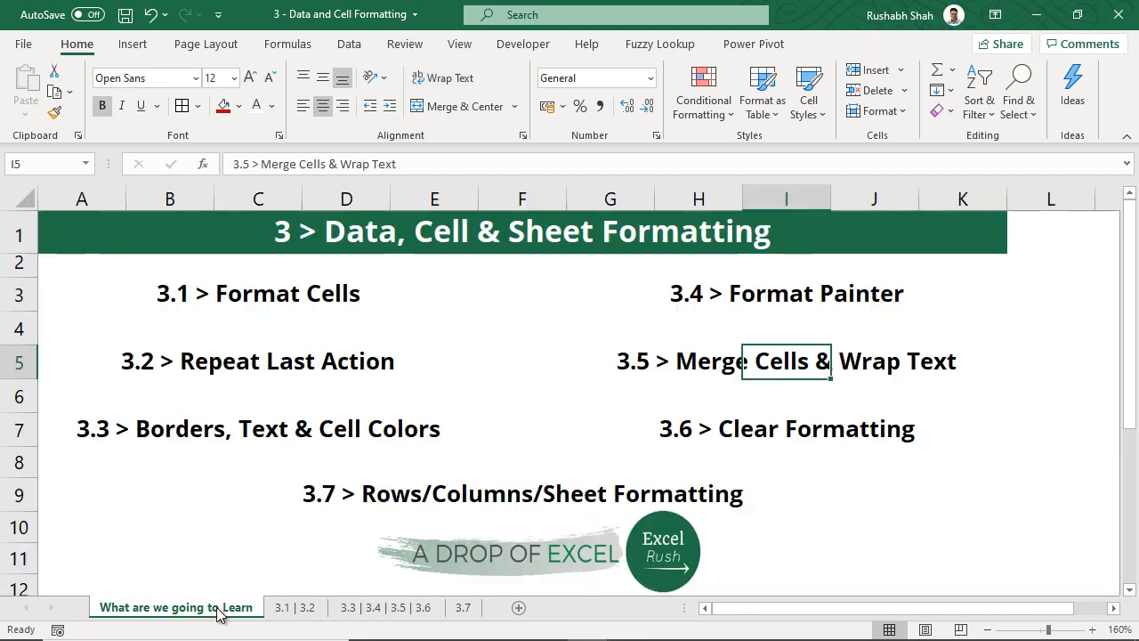
pyautogui.click(795, 432)
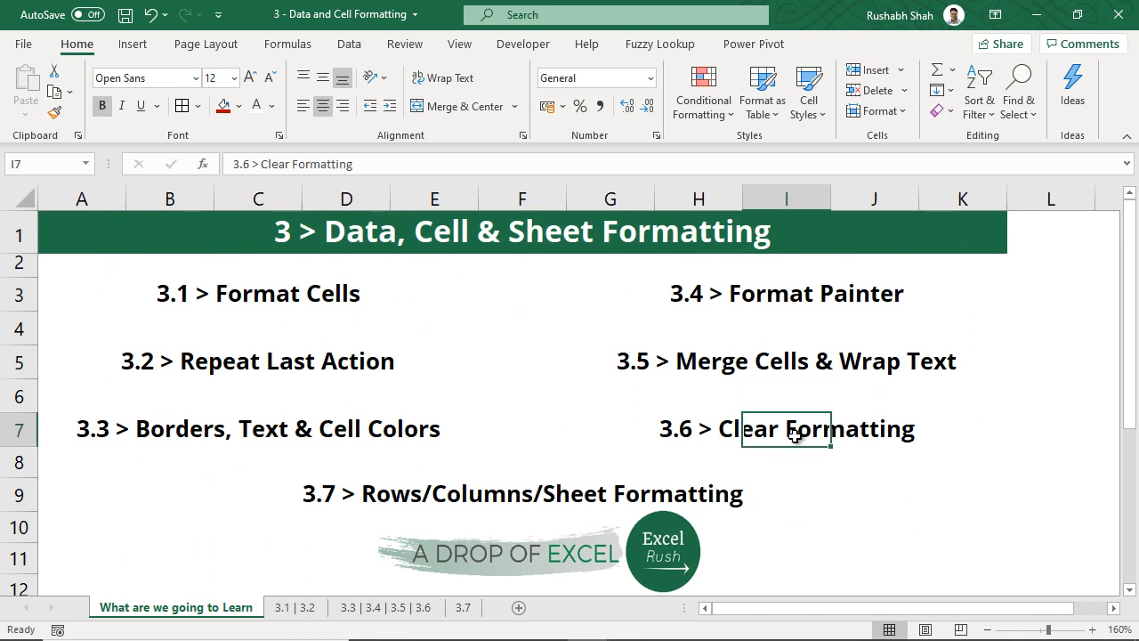
pyautogui.click(392, 607)
pyautogui.click(495, 281)
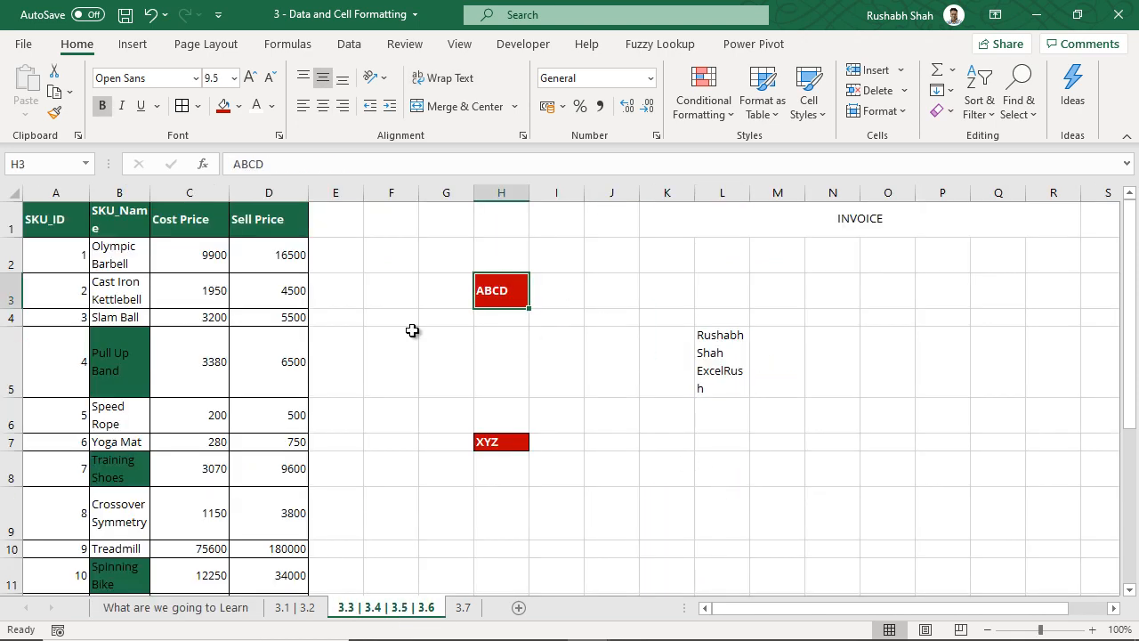
pyautogui.click(136, 351)
pyautogui.click(122, 224)
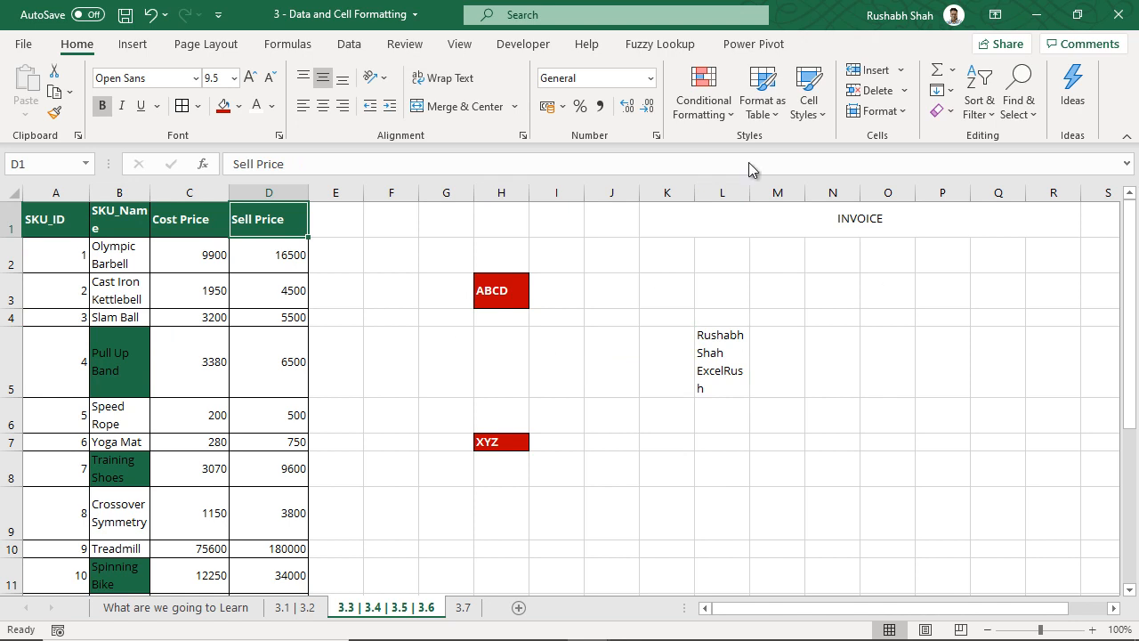
# Step: Clear only the formats of cell H3, undo the clearing once, and apply Clear Formats to it again
pyautogui.click(514, 296)
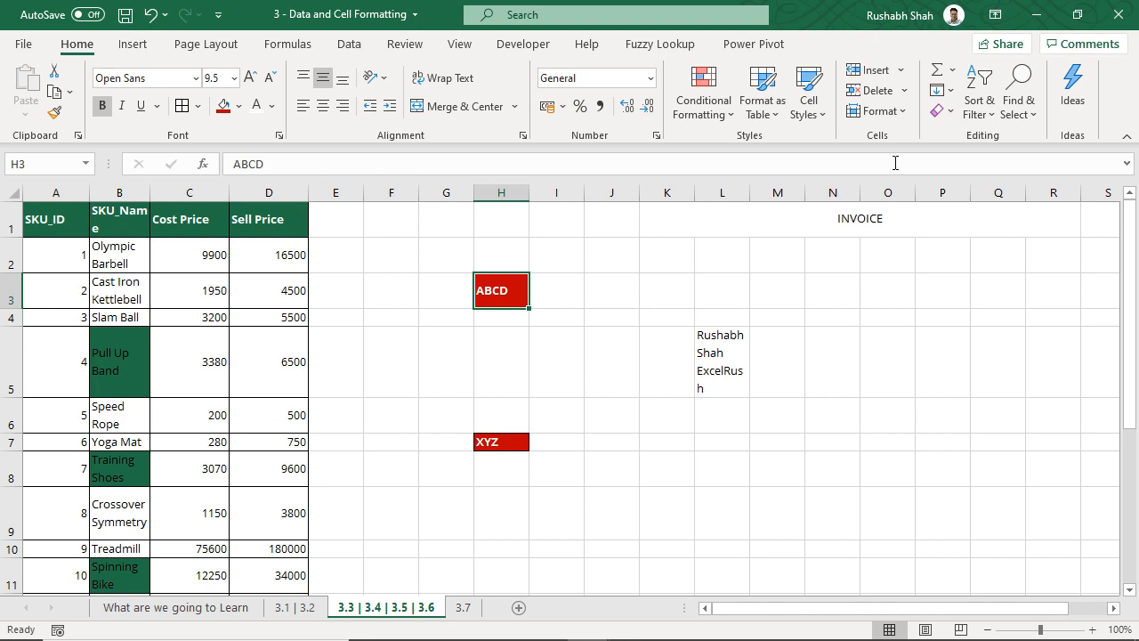
pyautogui.click(952, 112)
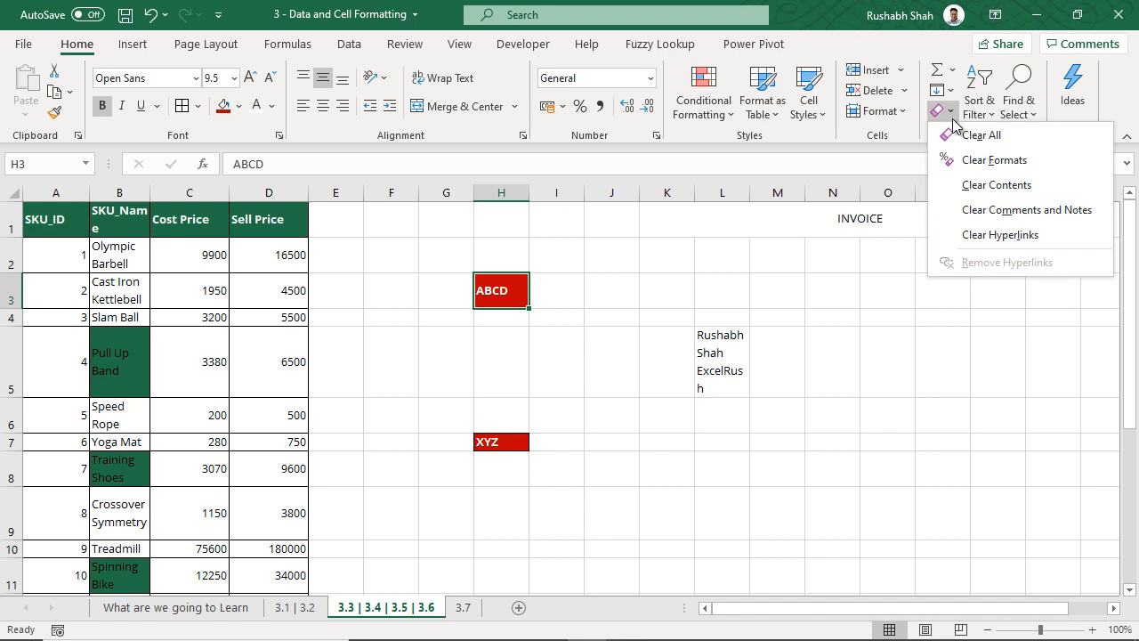
pyautogui.click(994, 160)
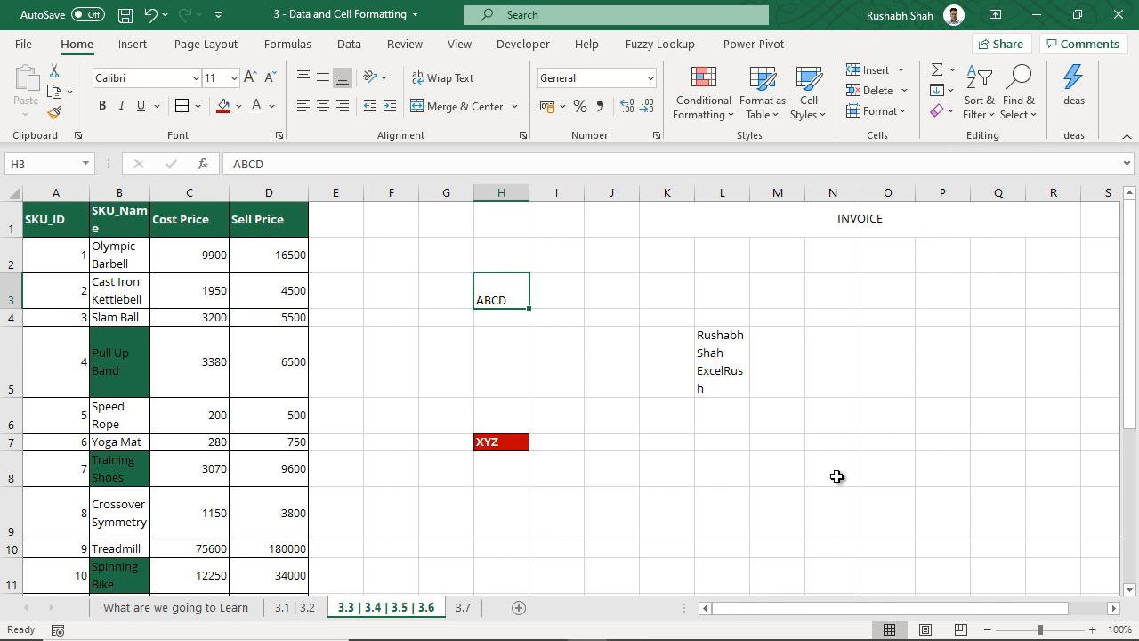
pyautogui.hotkey('ctrl', 'z')
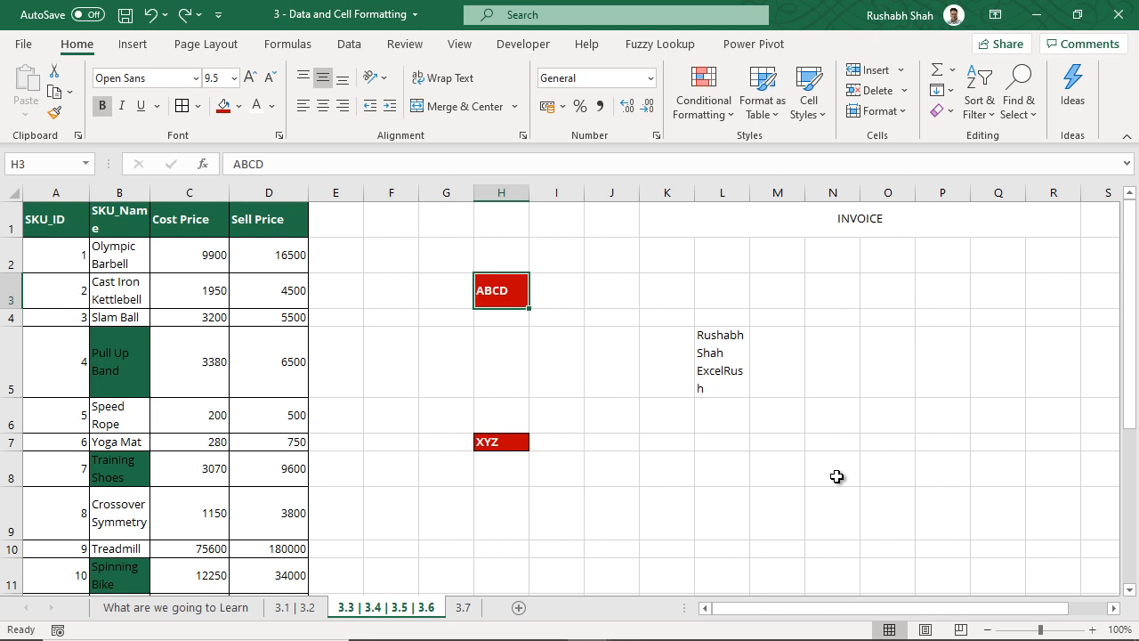
pyautogui.click(943, 110)
pyautogui.click(965, 159)
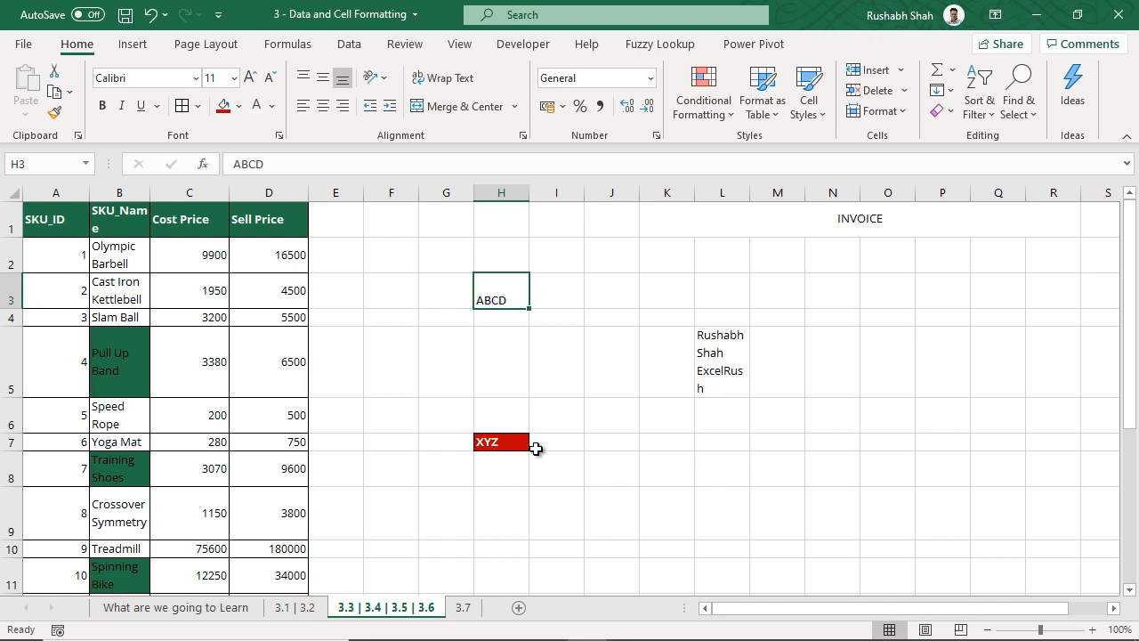
# Step: Delete only the contents of cell H7, undo the deletion, and apply Clear All to the cell instead
pyautogui.click(516, 446)
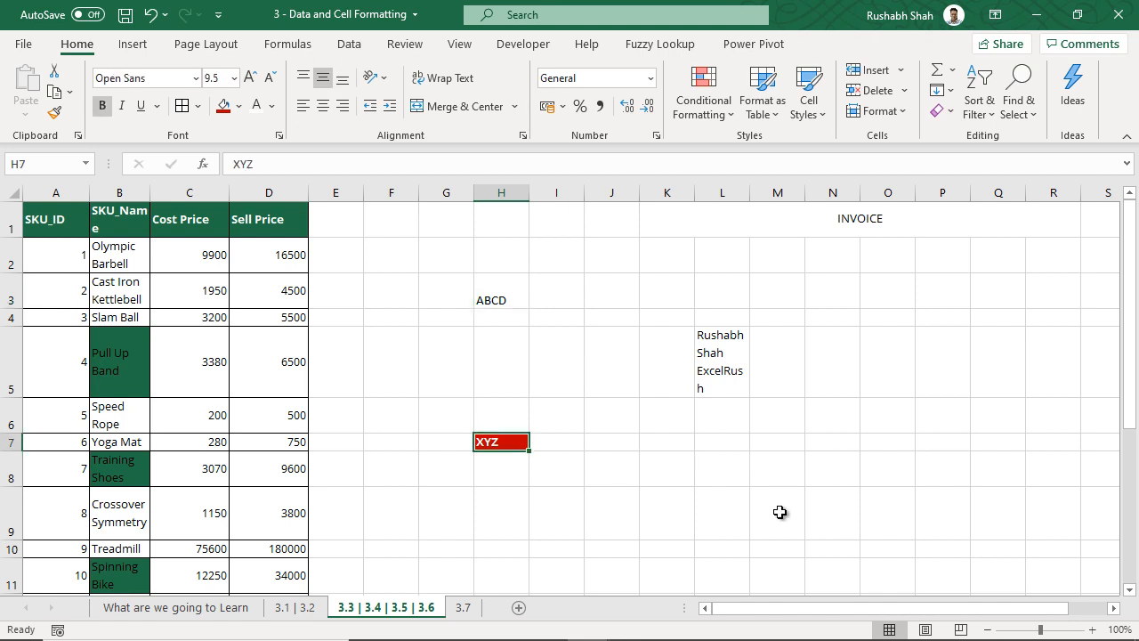
pyautogui.press('Delete')
pyautogui.hotkey('ctrl', 'z')
pyautogui.click(938, 111)
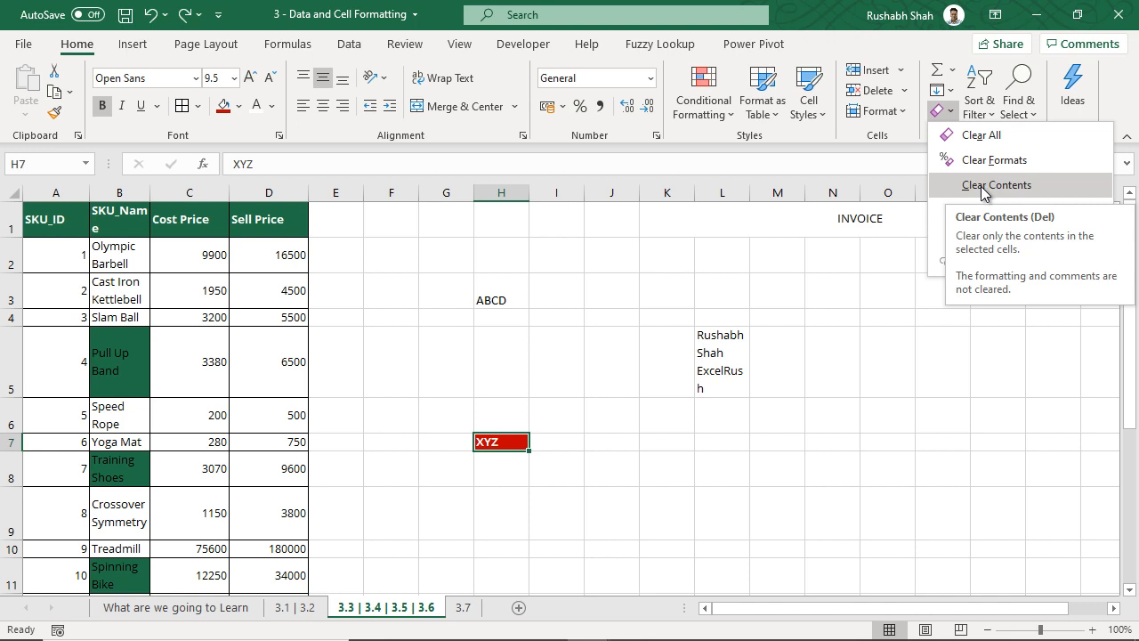
pyautogui.click(1013, 144)
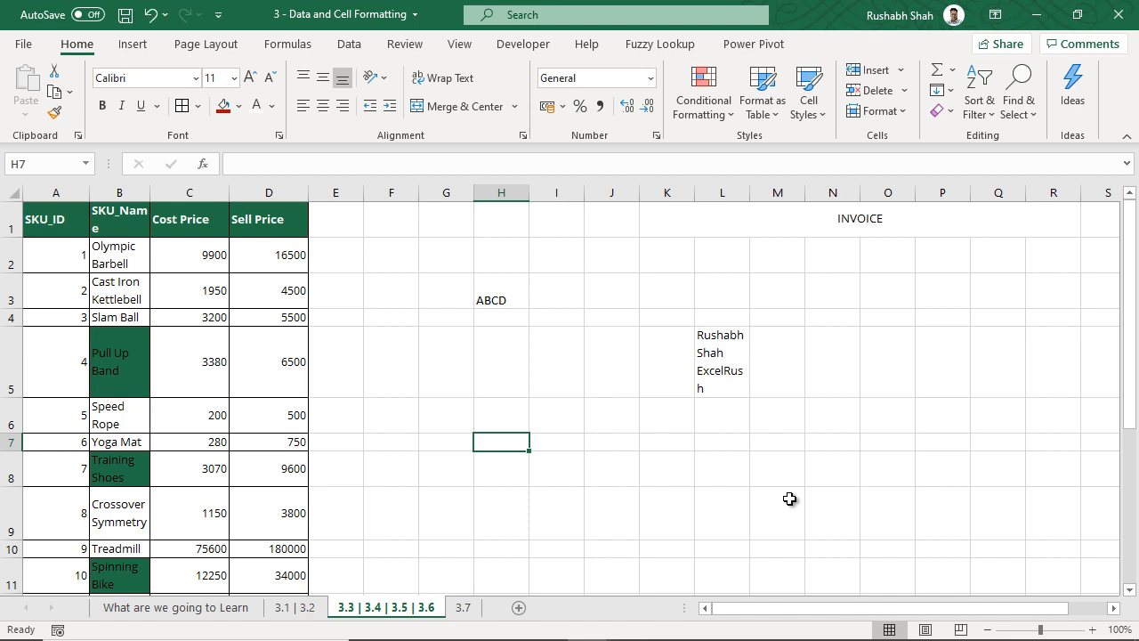
# Step: View the 3.7 Rows/Columns/Sheet Formatting topic on the What are we going to Learn sheet and open sheet 3.7
pyautogui.click(227, 615)
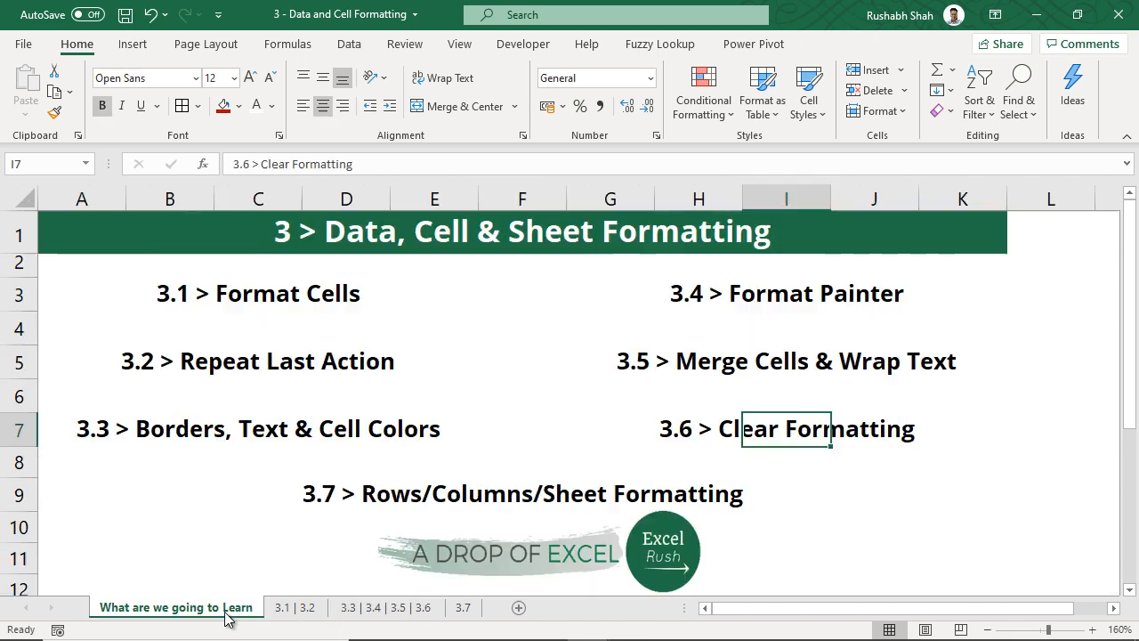
pyautogui.click(531, 491)
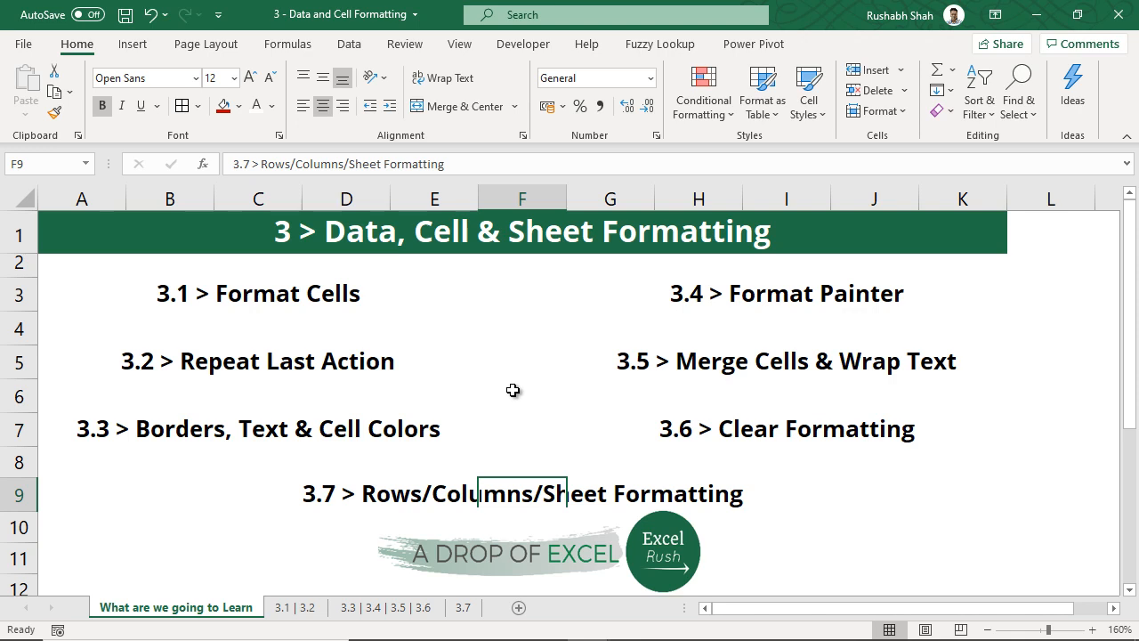
pyautogui.click(463, 608)
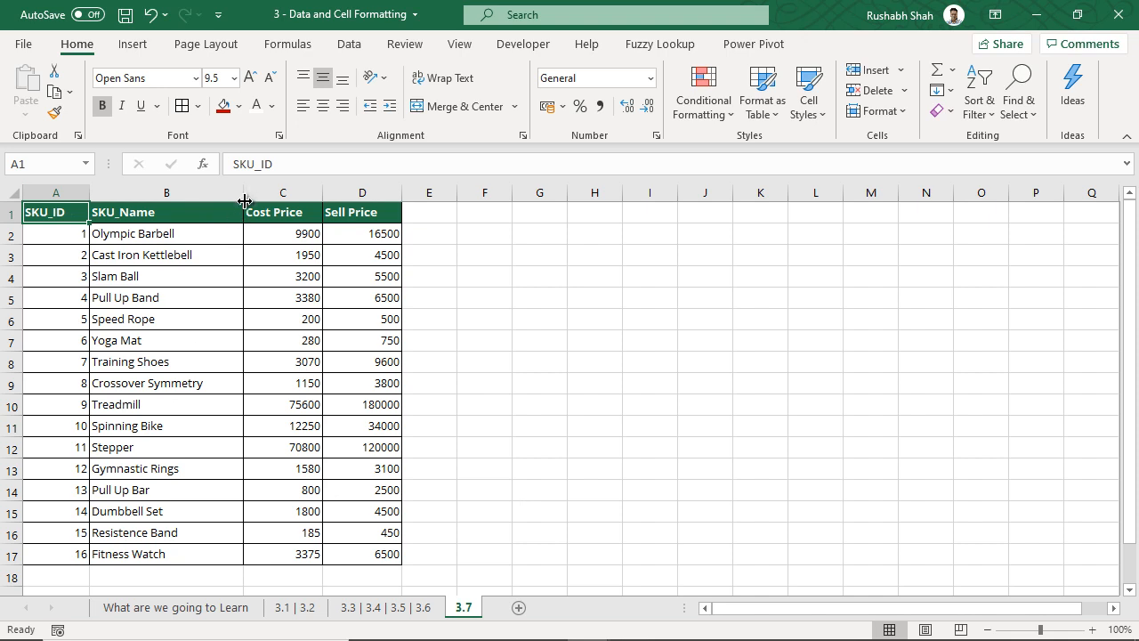
# Step: Widen the SKU_Name column freehand, narrow it a little, and AutoFit its width to the longest product name
pyautogui.moveTo(245, 193); pyautogui.dragTo(406, 198)
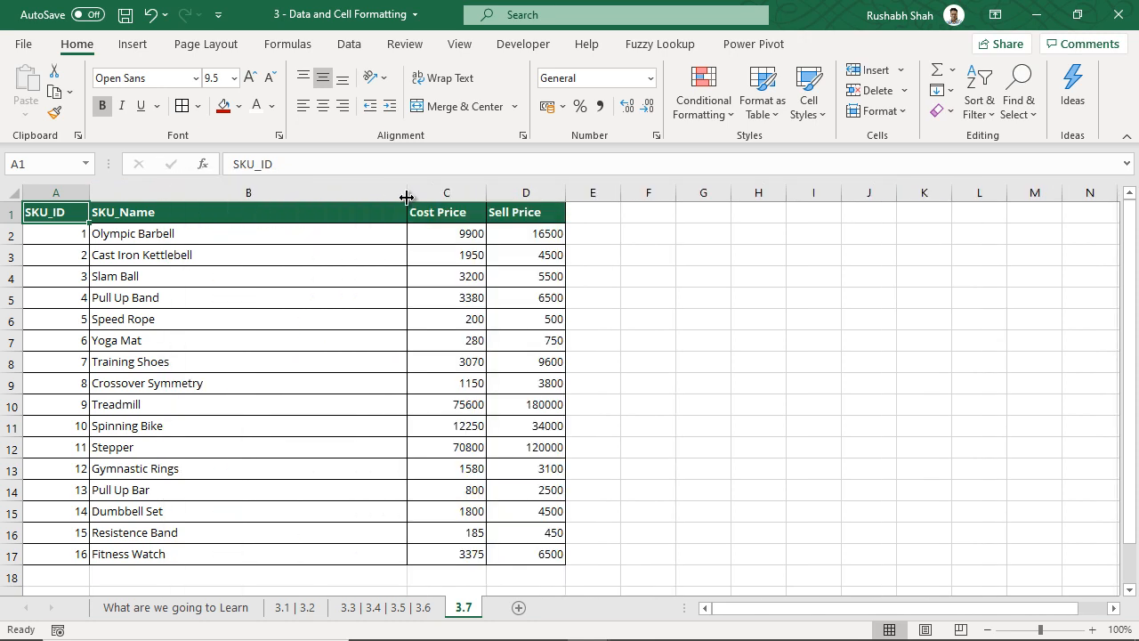
pyautogui.click(214, 192)
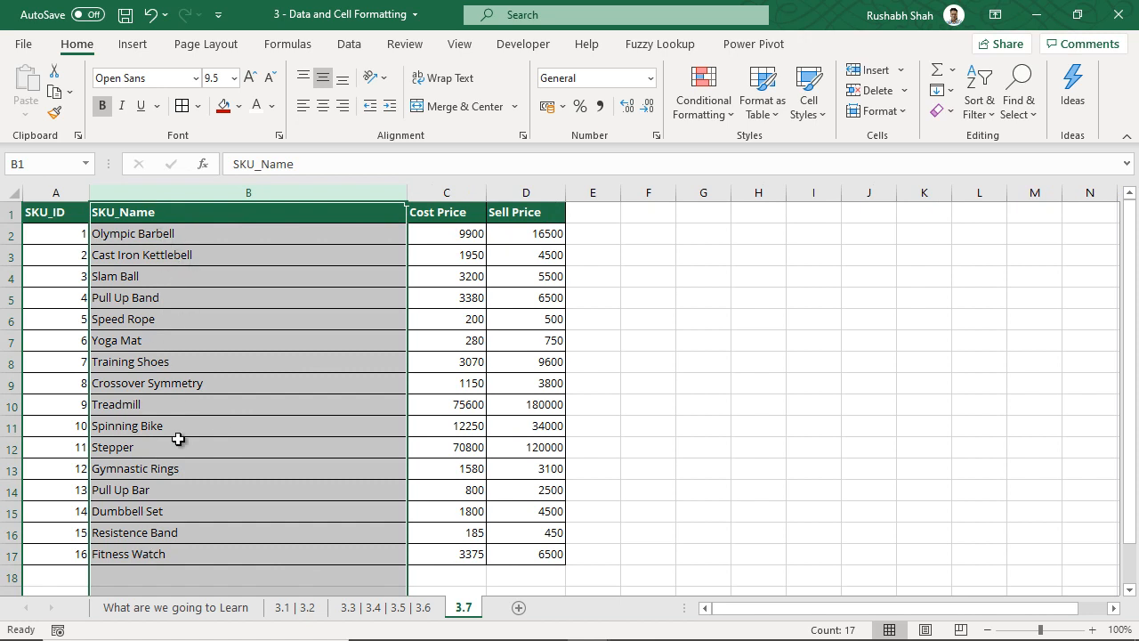
pyautogui.moveTo(407, 193); pyautogui.dragTo(361, 190)
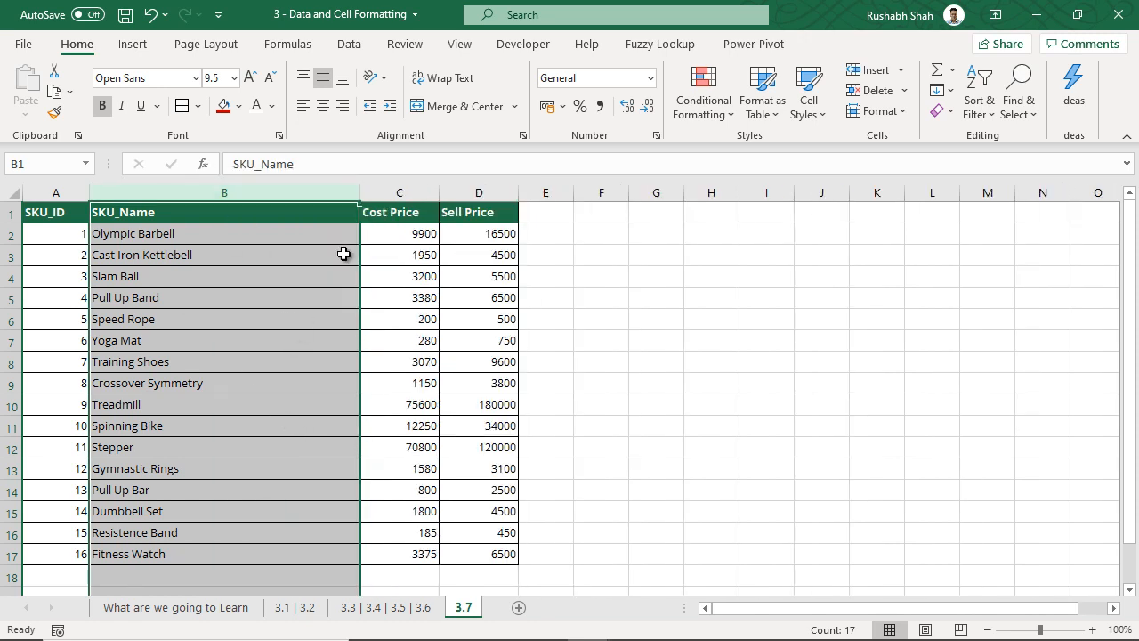
pyautogui.doubleClick(361, 191)
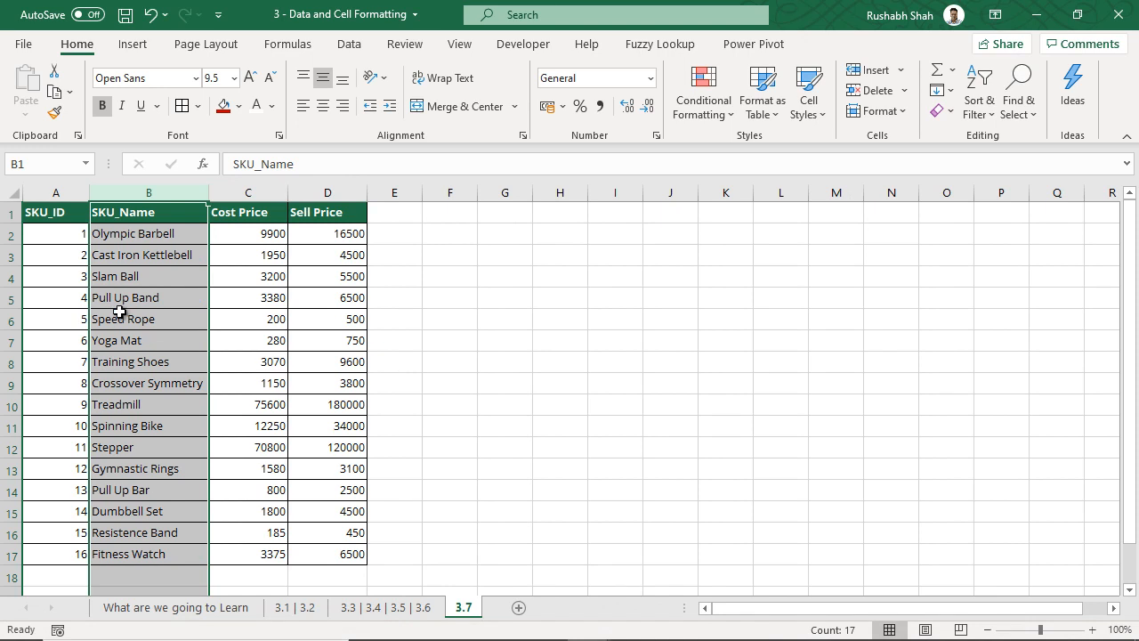
pyautogui.click(146, 301)
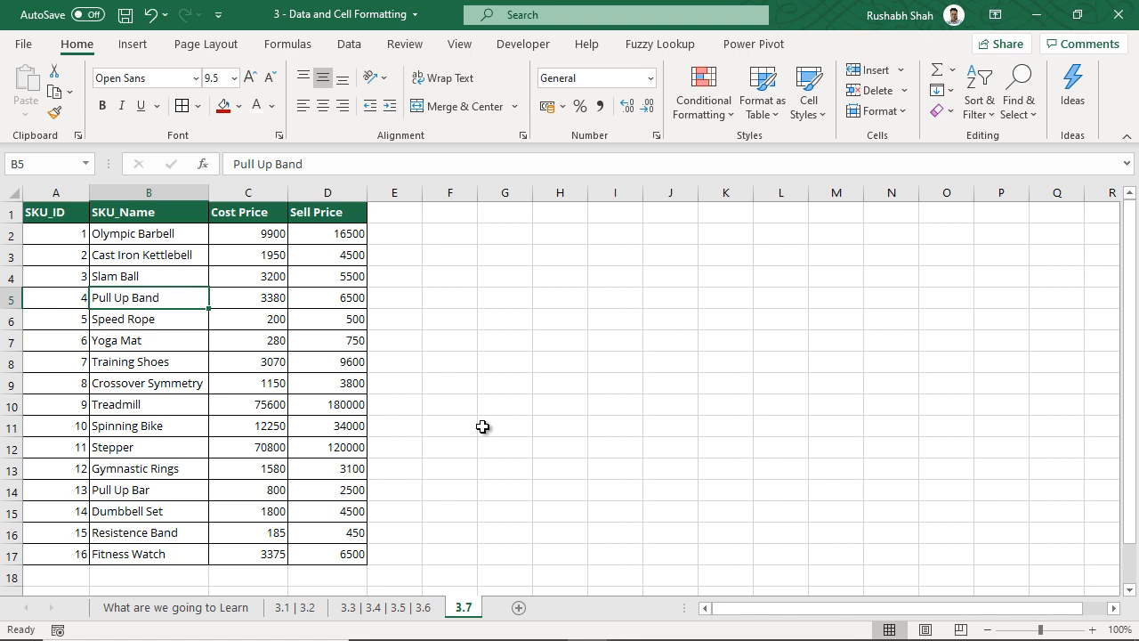
# Step: Start renaming the 3.7 sheet and keep its existing name
pyautogui.rightClick(469, 613)
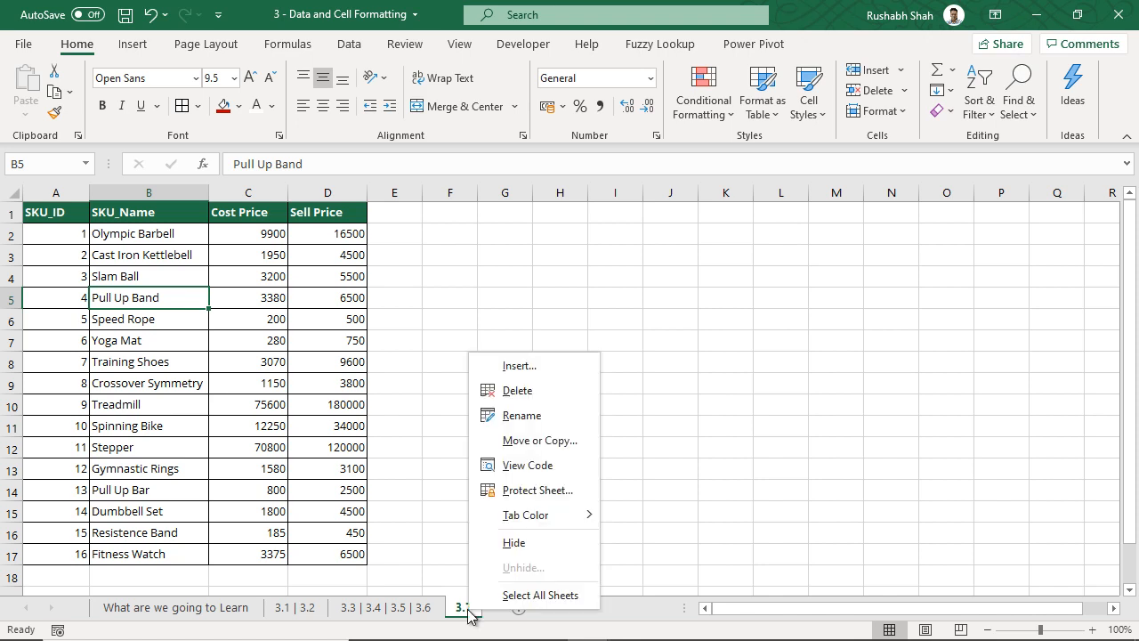
pyautogui.click(520, 417)
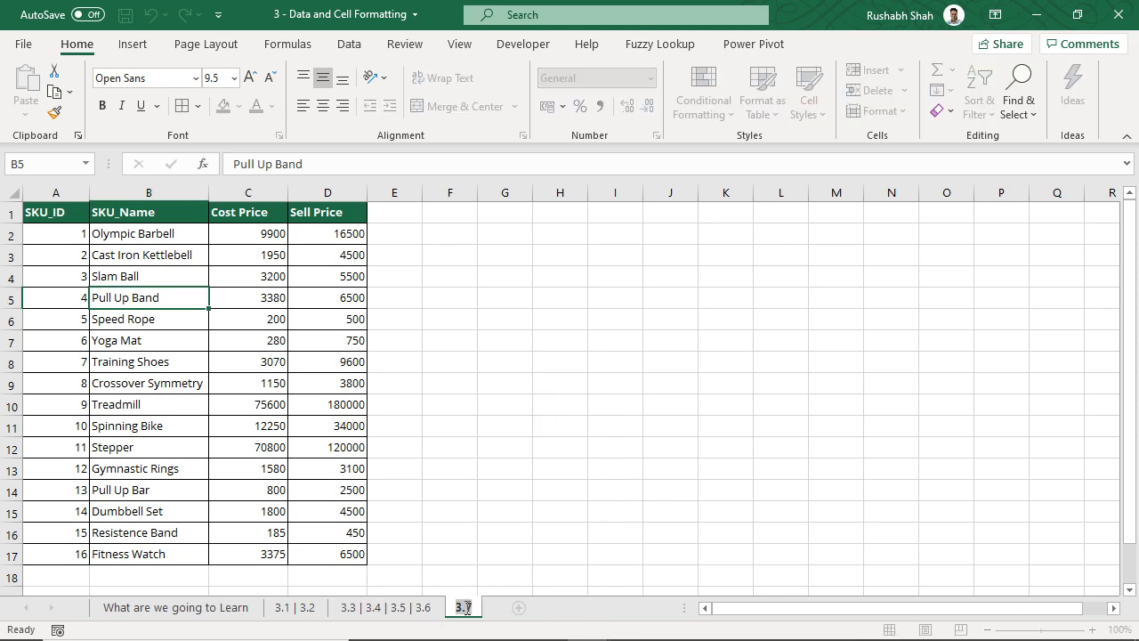
pyautogui.press('Return')
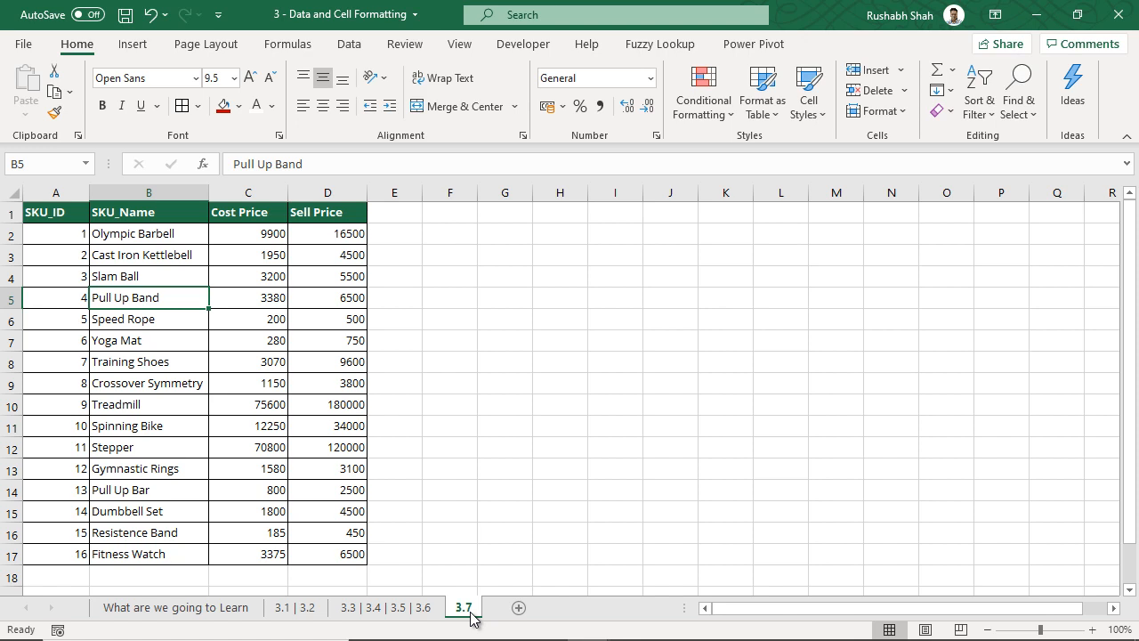
# Step: Set the tab color of sheet 3.7 to standard red and check it from the neighbouring product sheet
pyautogui.rightClick(472, 619)
pyautogui.moveTo(525, 525)
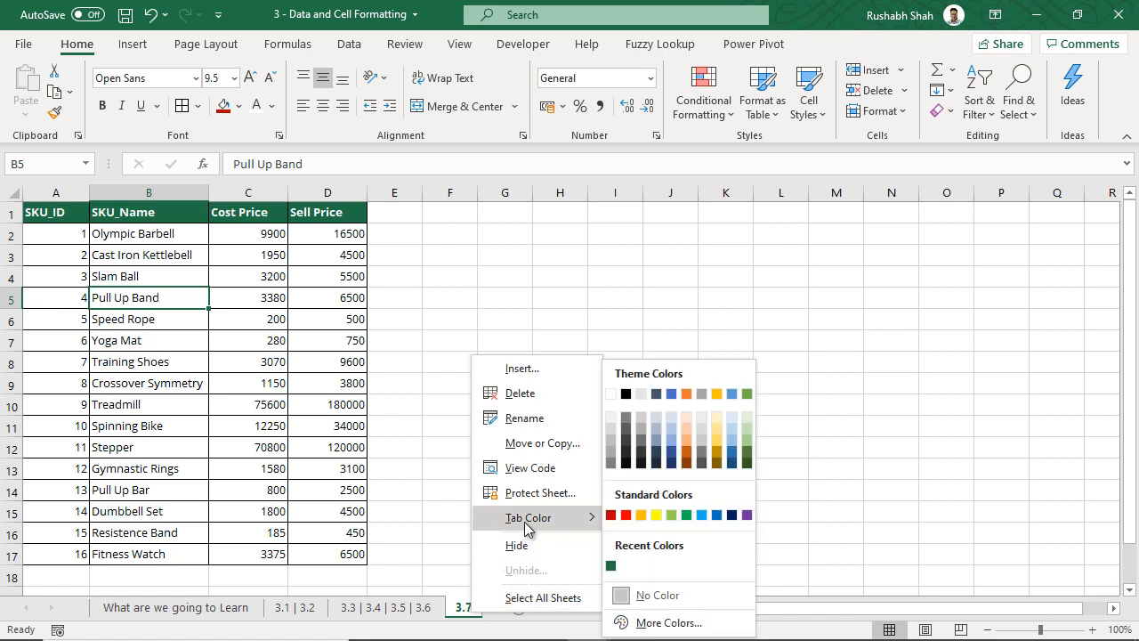
pyautogui.click(626, 516)
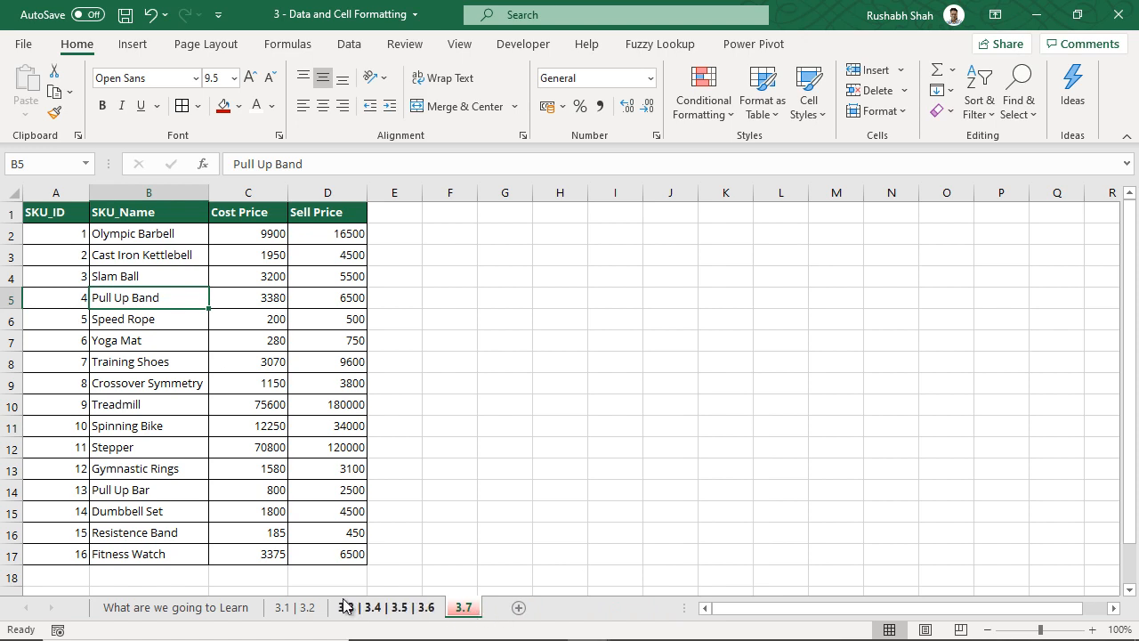
pyautogui.click(420, 614)
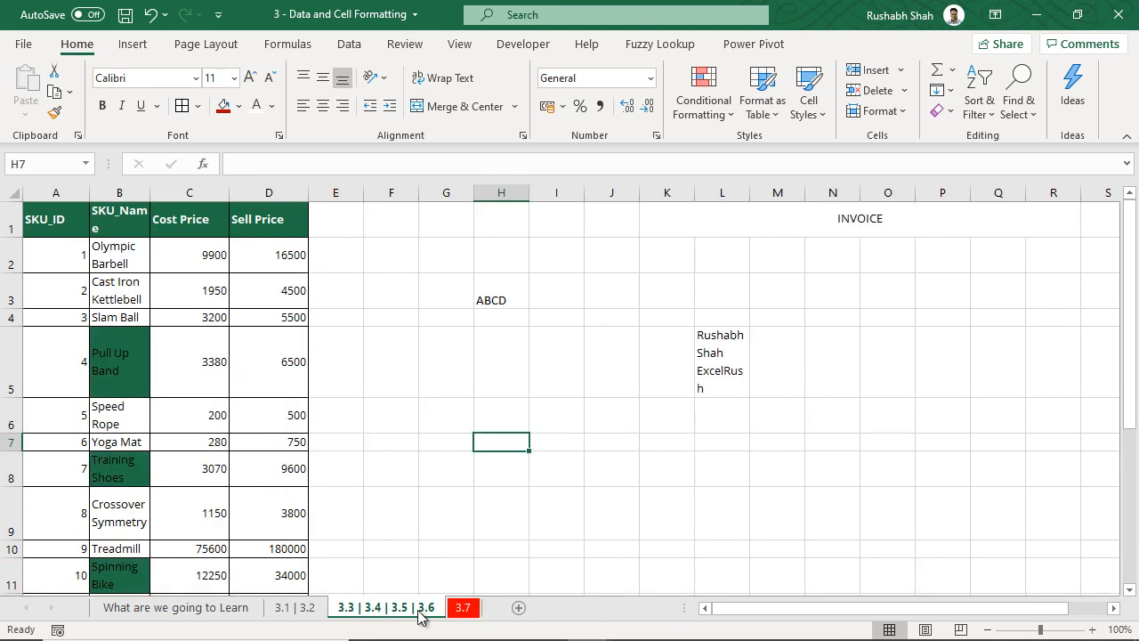
pyautogui.click(464, 611)
pyautogui.rightClick(464, 612)
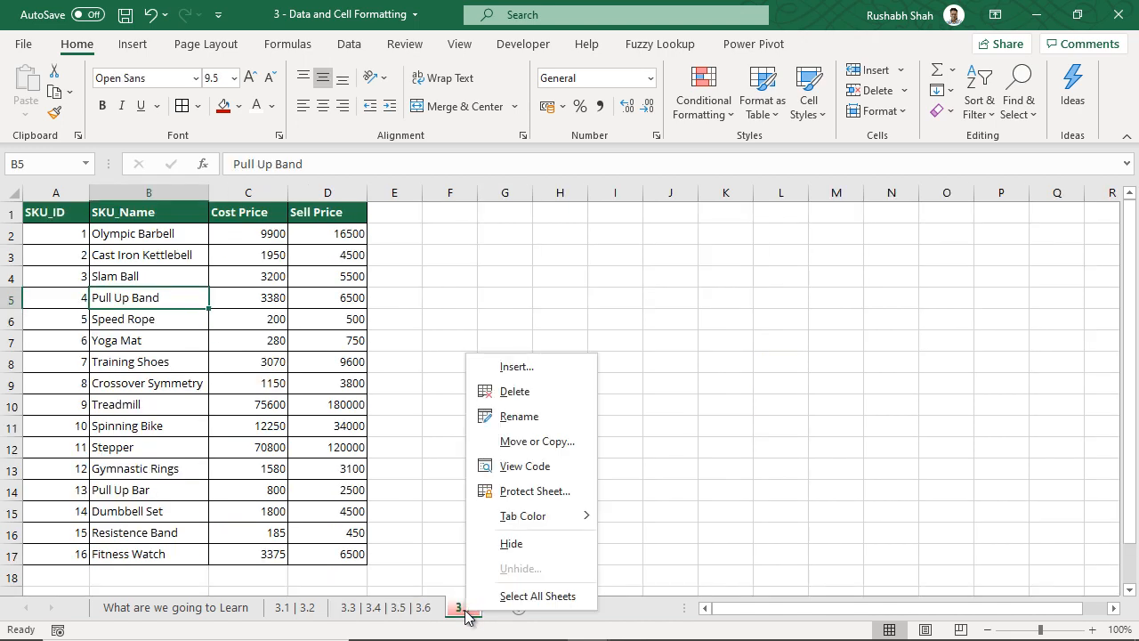
pyautogui.moveTo(516, 523)
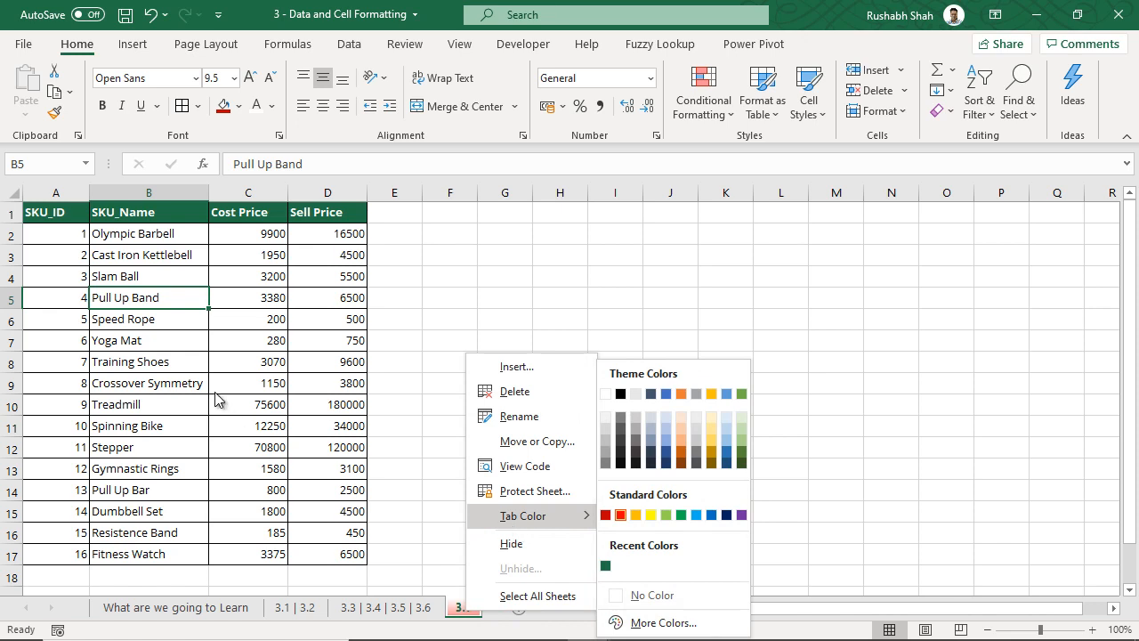
pyautogui.click(190, 306)
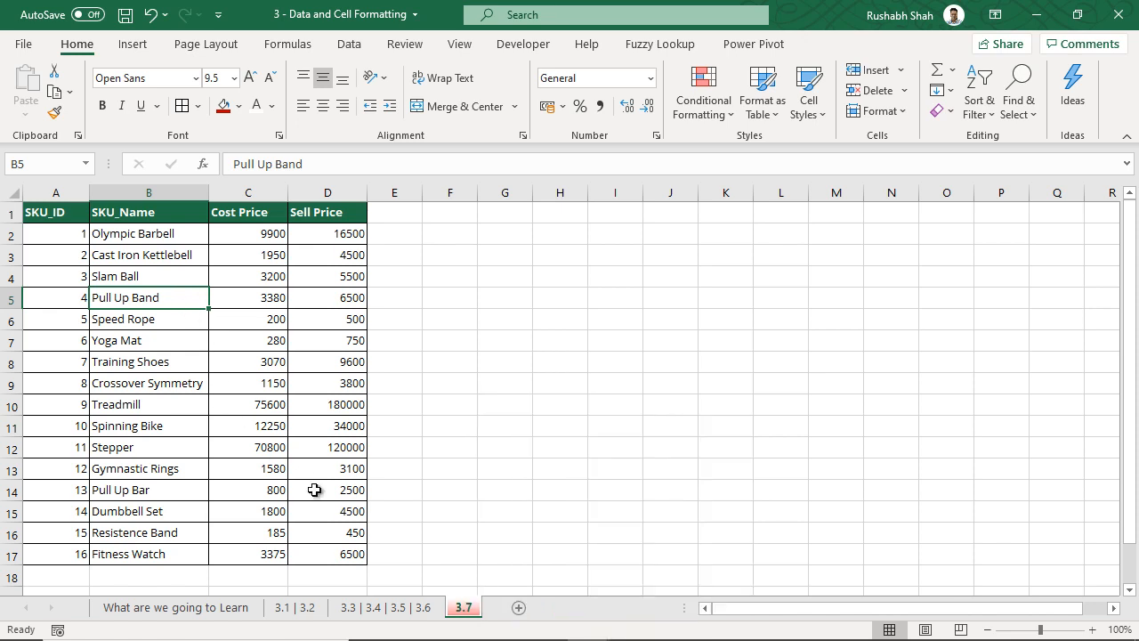
# Step: Hide the Cost Price column C on sheet 3.7
pyautogui.click(244, 184)
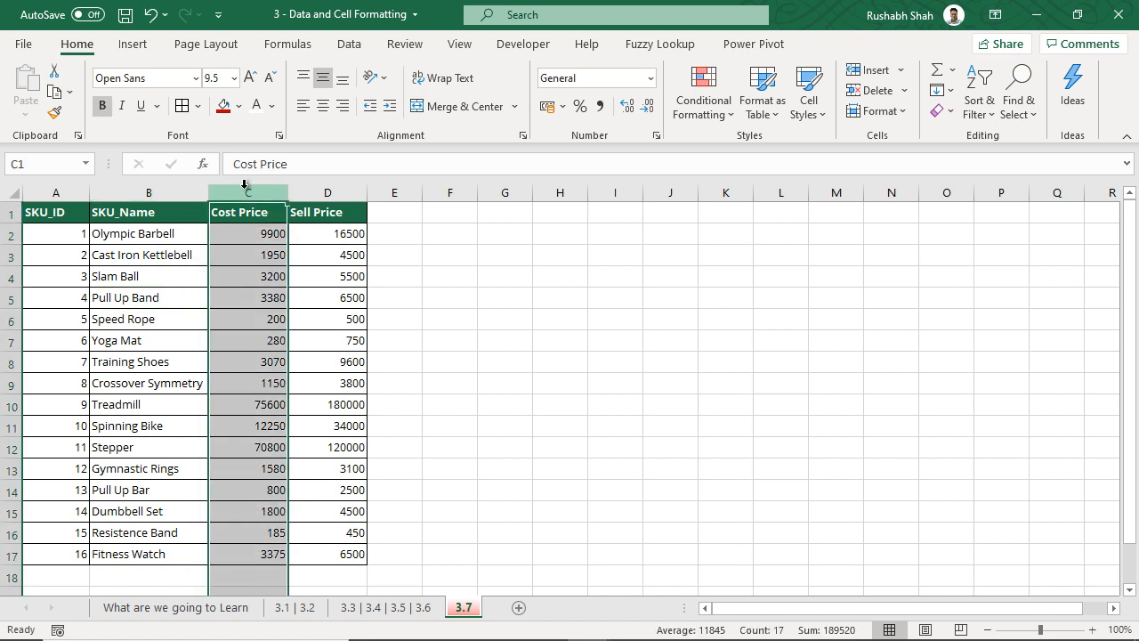
pyautogui.rightClick(245, 183)
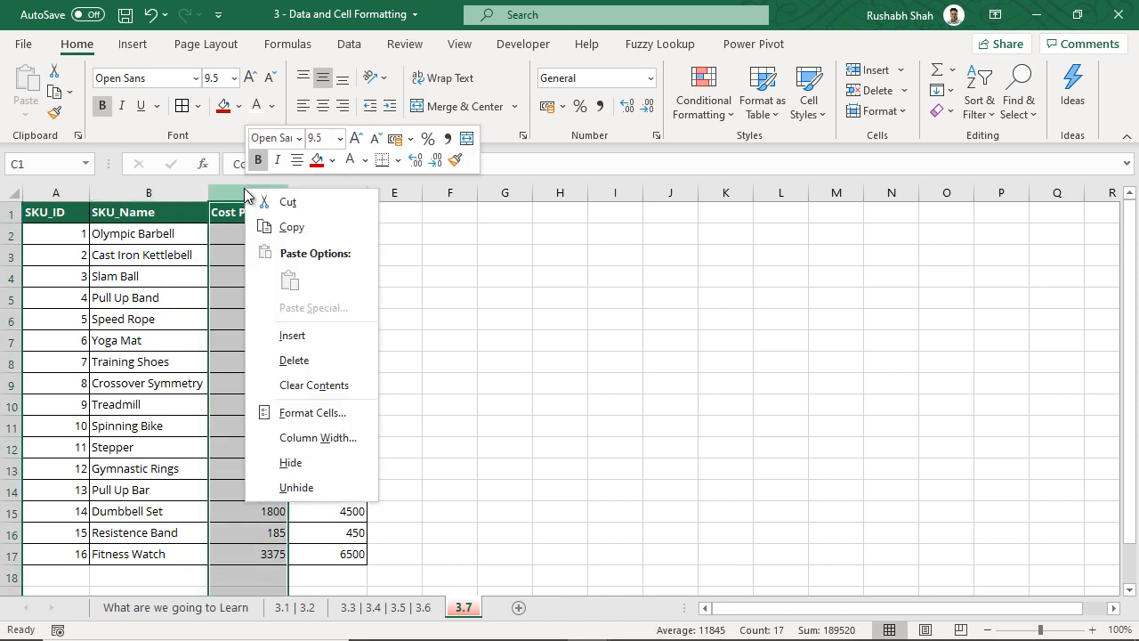
pyautogui.click(289, 471)
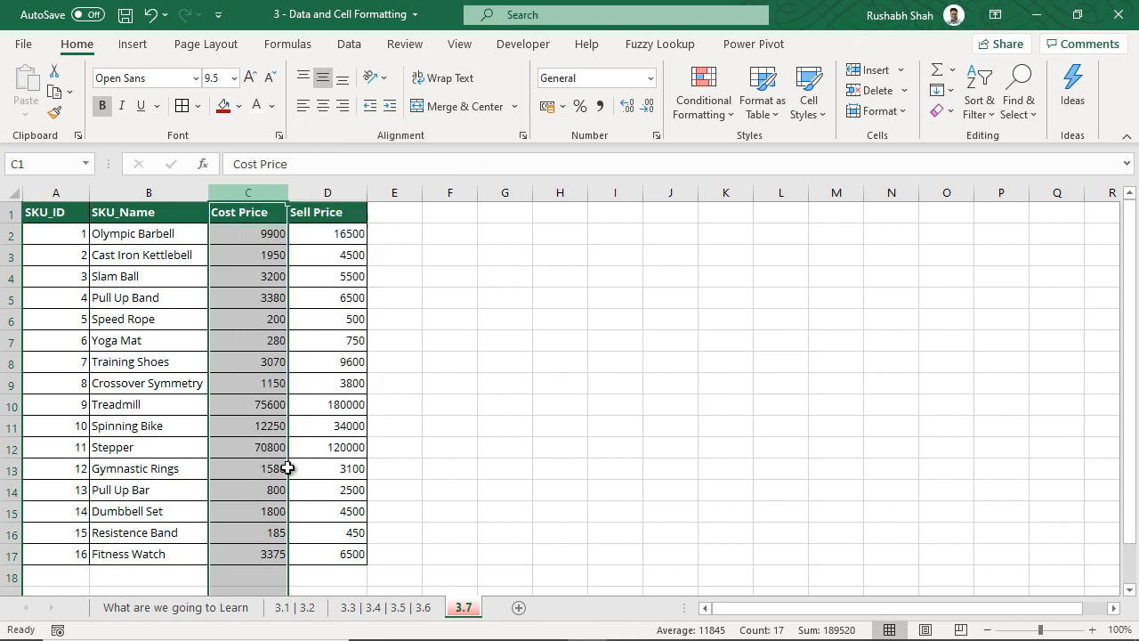
pyautogui.click(227, 409)
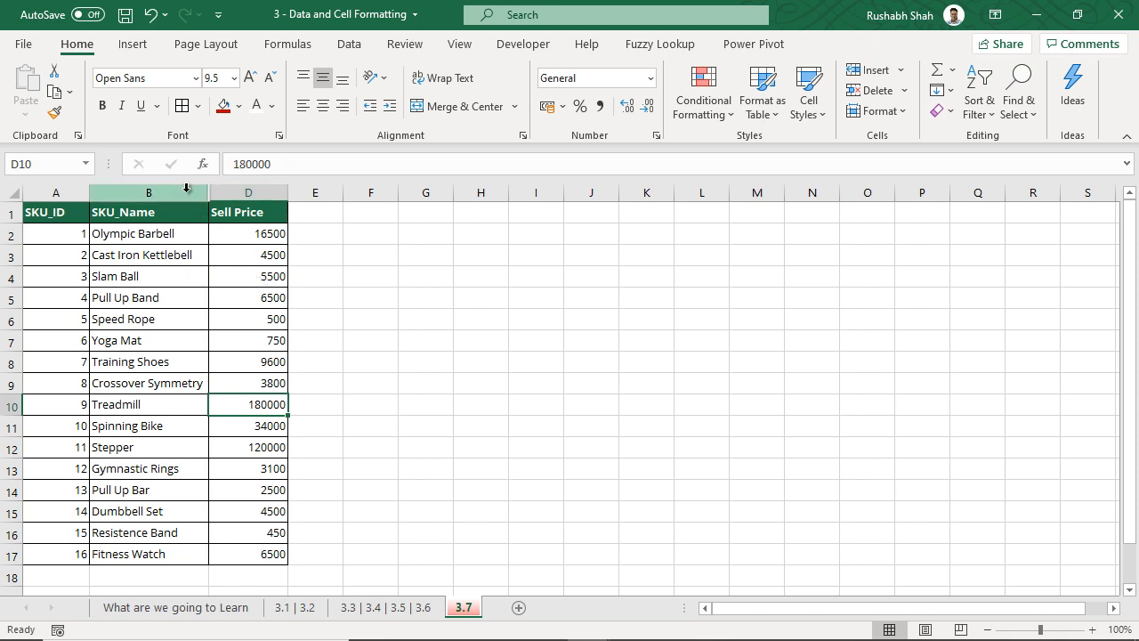
# Step: Unhide the Cost Price column between columns B and D
pyautogui.moveTo(185, 189); pyautogui.dragTo(229, 189)
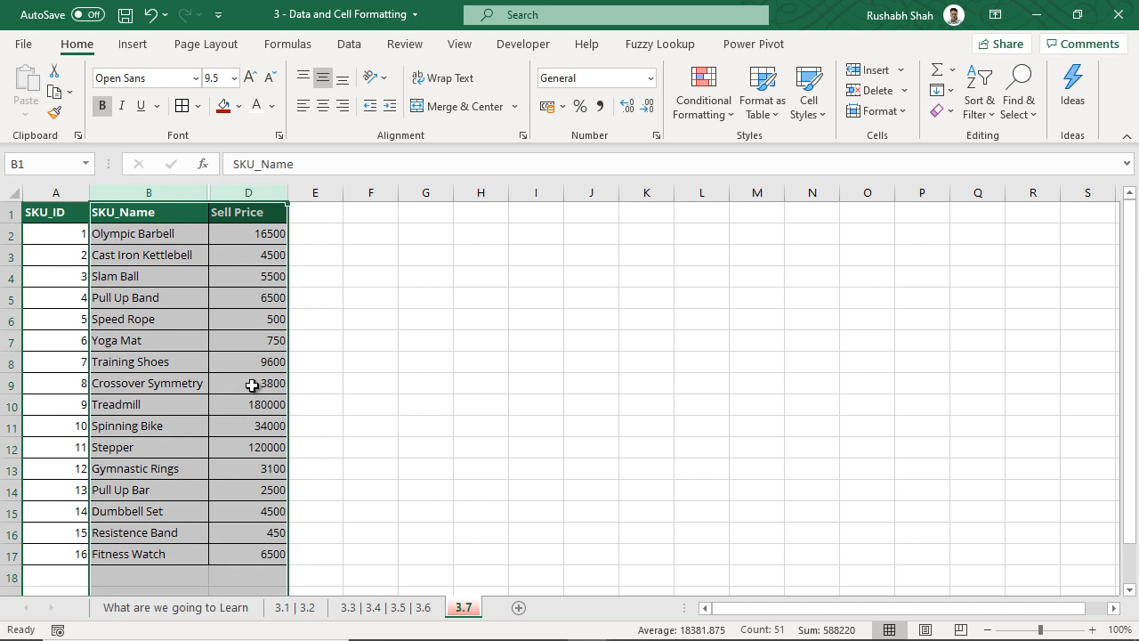
pyautogui.rightClick(256, 192)
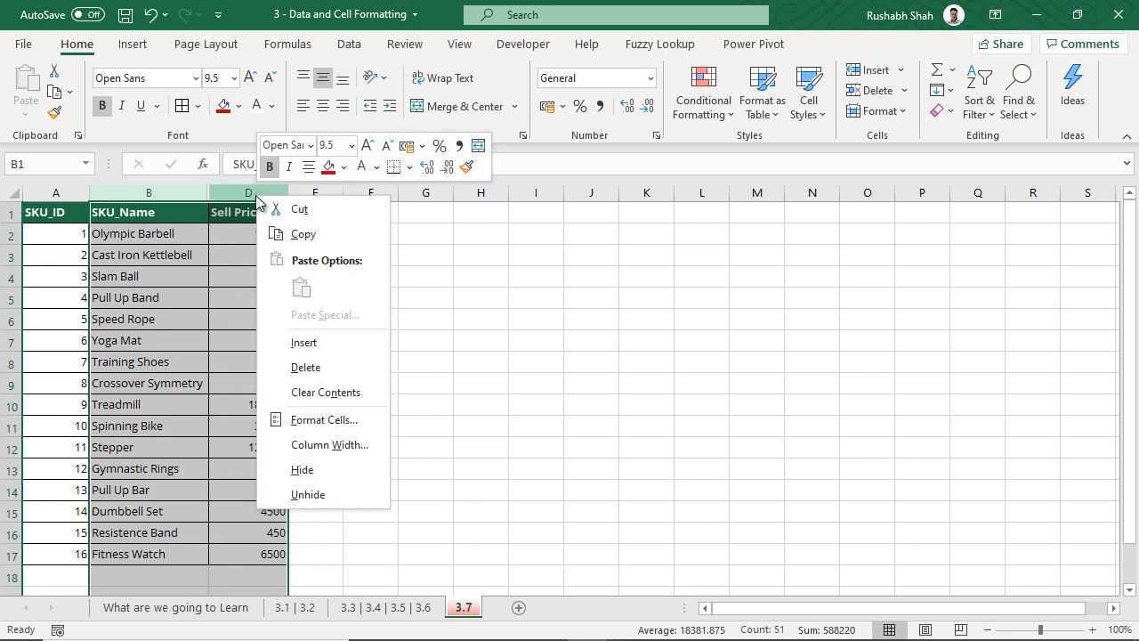
pyautogui.click(311, 499)
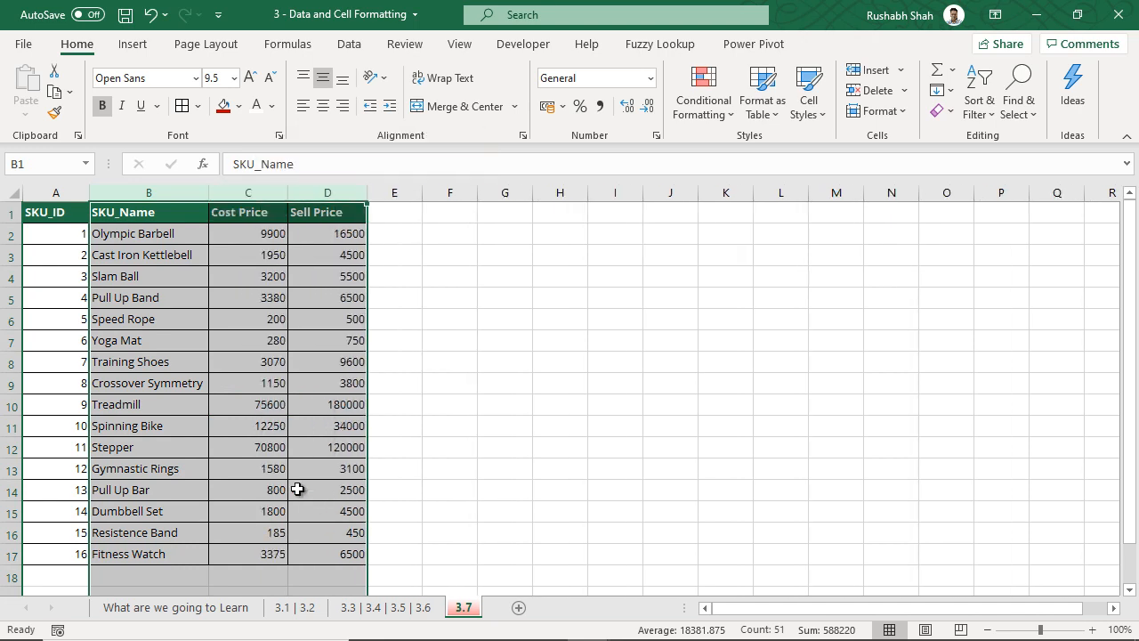
pyautogui.click(244, 277)
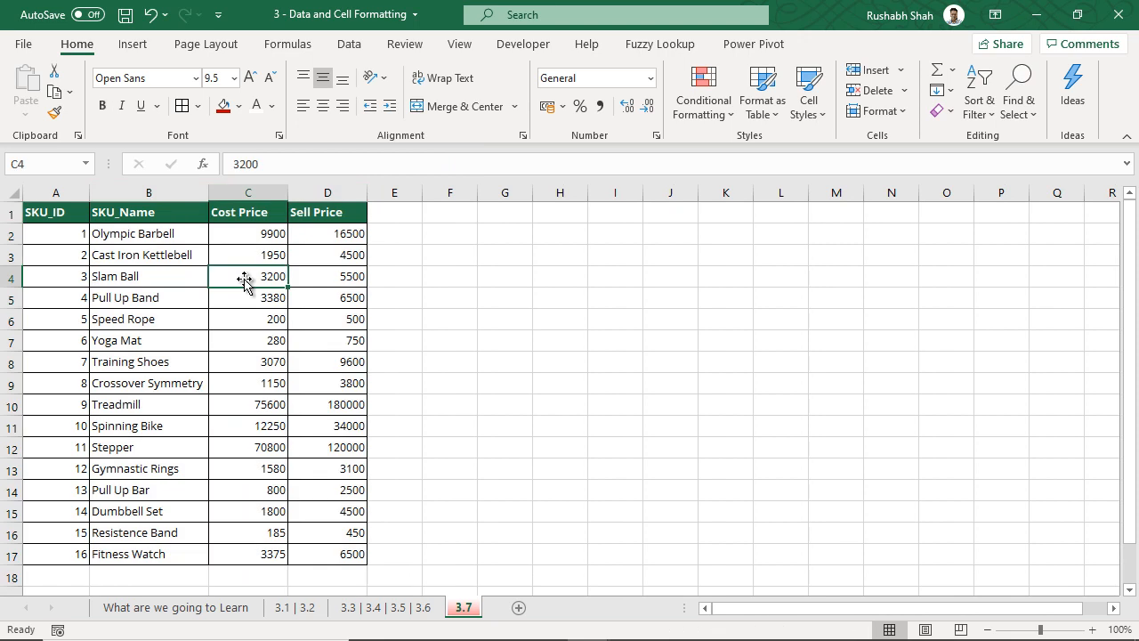
# Step: Hide rows 7 to 9, from Yoga Mat to Crossover Symmetry
pyautogui.click(7, 341)
pyautogui.moveTo(8, 341); pyautogui.dragTo(8, 383)
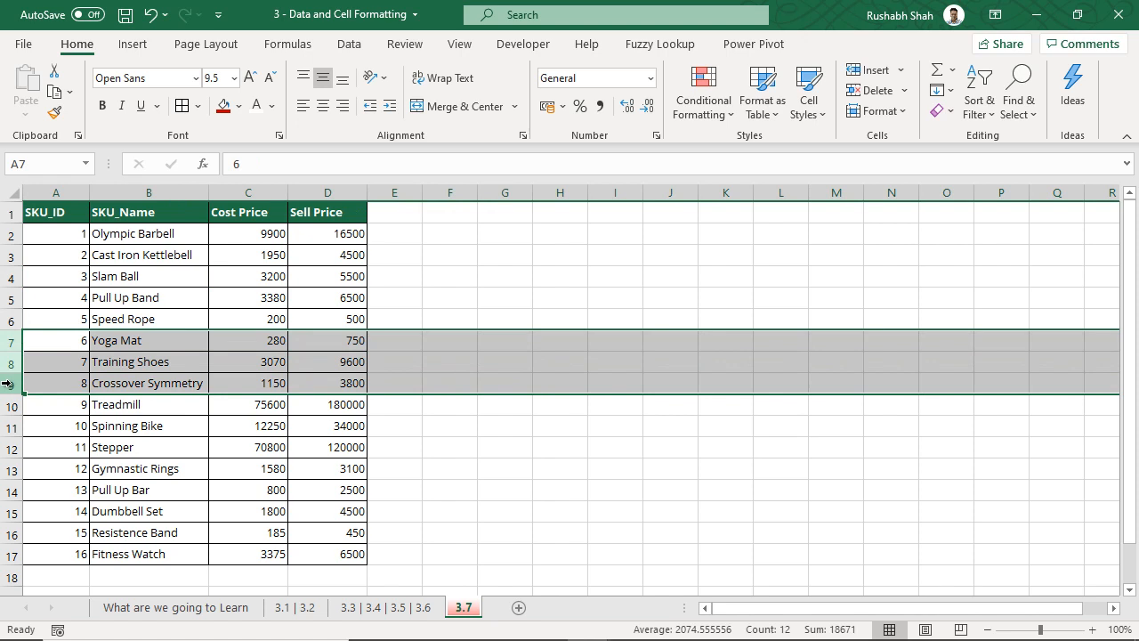
pyautogui.rightClick(7, 383)
pyautogui.click(46, 345)
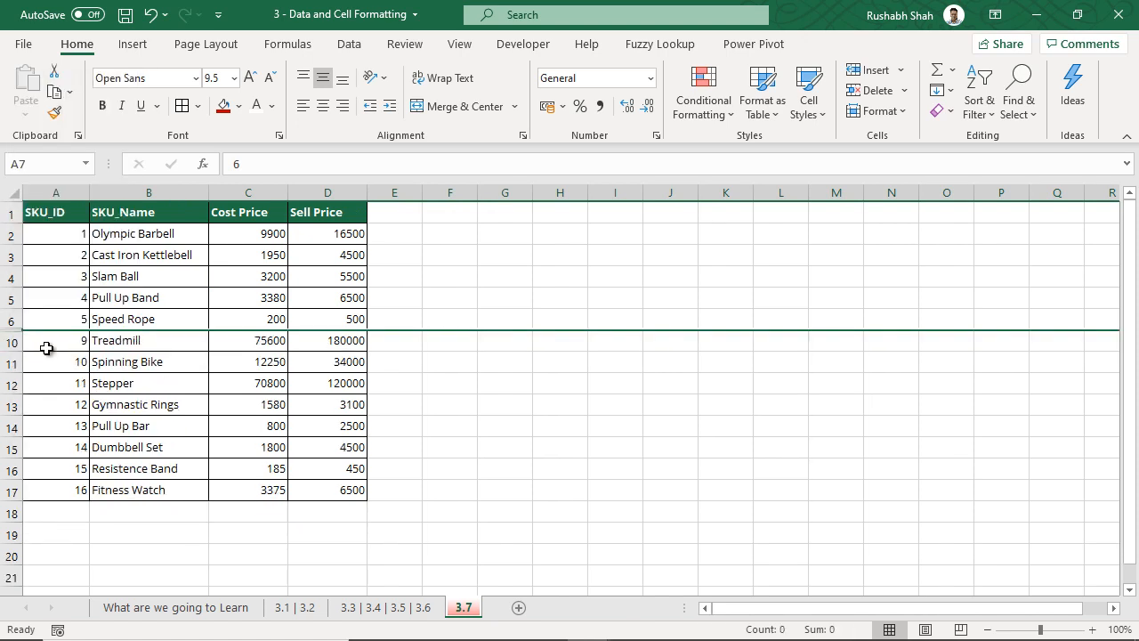
pyautogui.click(66, 371)
# Step: Unhide the rows between rows 6 and 10 of the product table
pyautogui.click(11, 319)
pyautogui.click(10, 341)
pyautogui.click(219, 397)
pyautogui.moveTo(11, 320); pyautogui.dragTo(11, 344)
pyautogui.rightClick(11, 343)
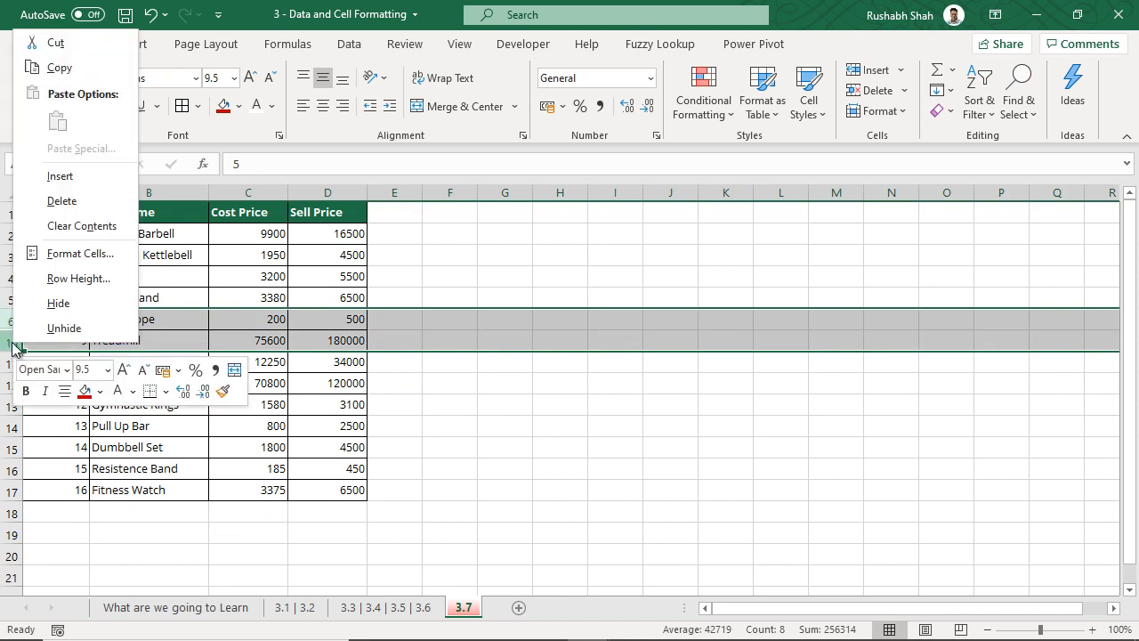
pyautogui.click(64, 328)
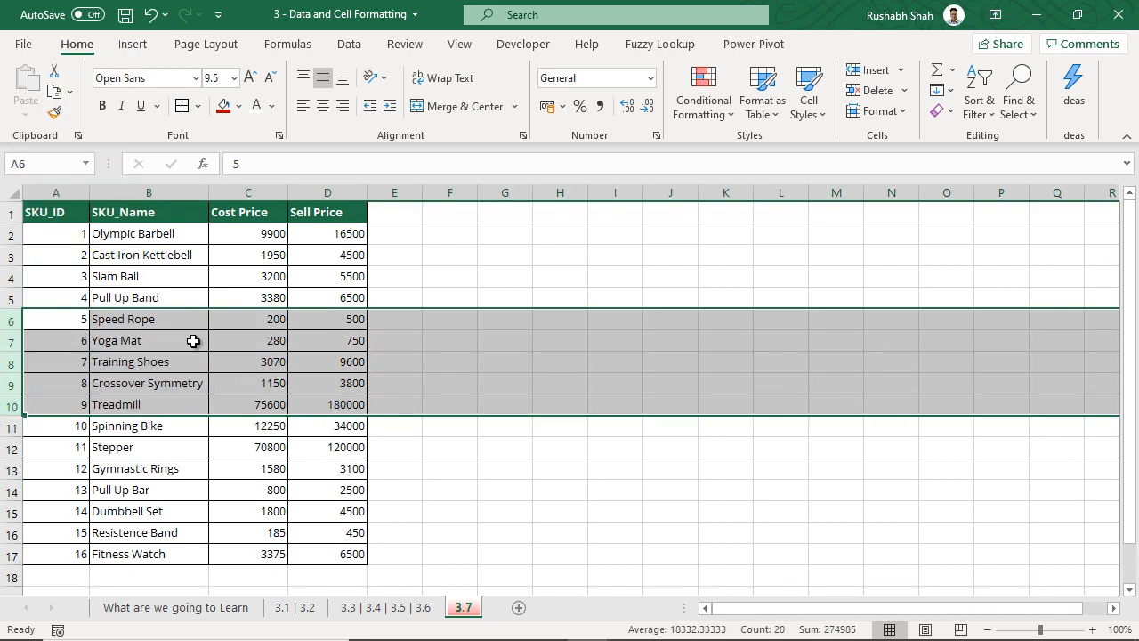
pyautogui.click(193, 341)
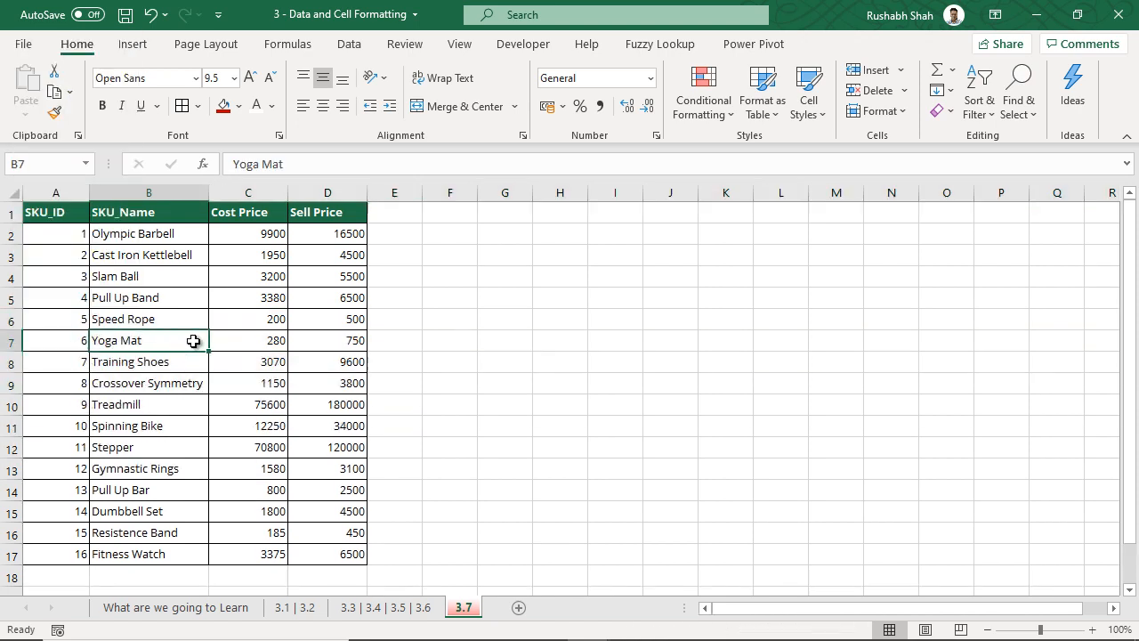
# Step: Hide the whole 3.7 sheet and unhide it again from the list of hidden sheets
pyautogui.rightClick(470, 613)
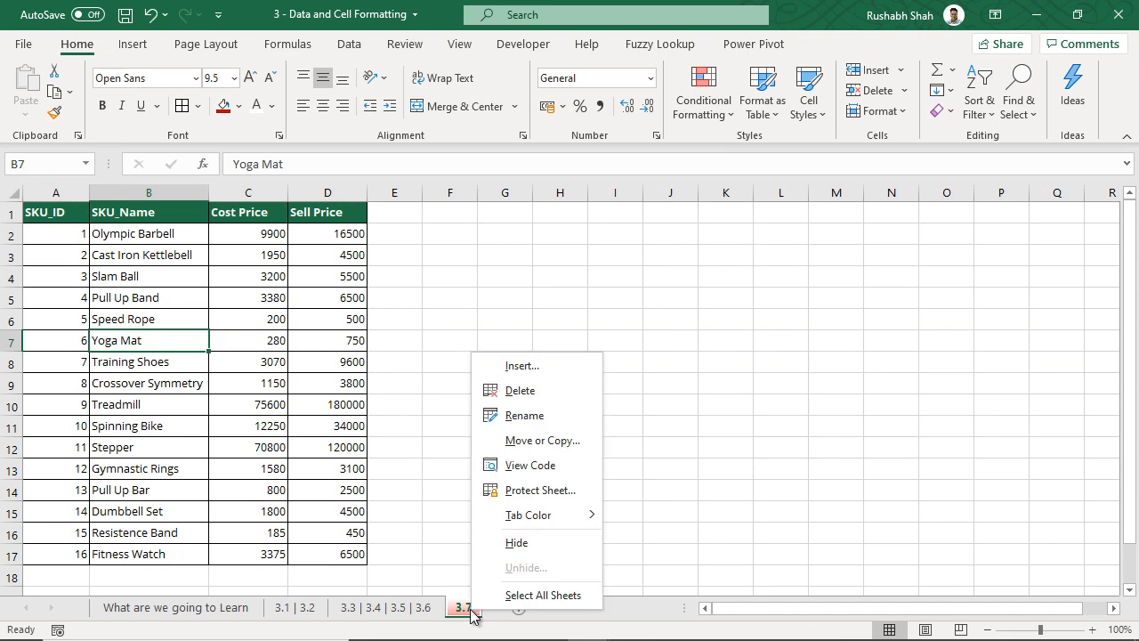
pyautogui.click(517, 543)
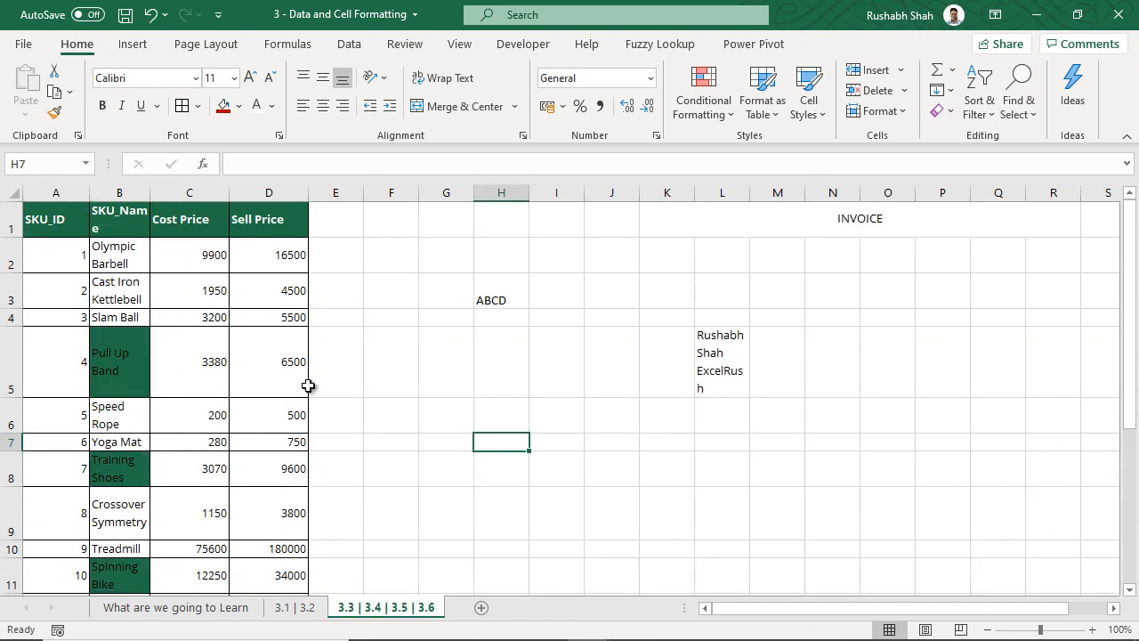
pyautogui.rightClick(436, 613)
pyautogui.click(491, 568)
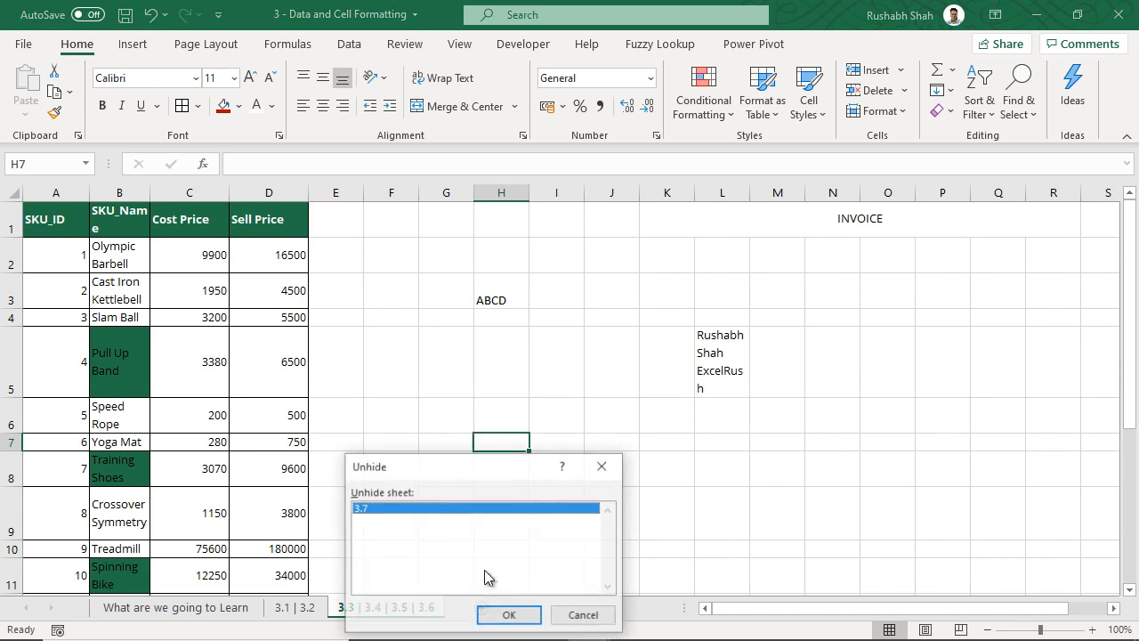
pyautogui.moveTo(440, 467); pyautogui.dragTo(625, 289)
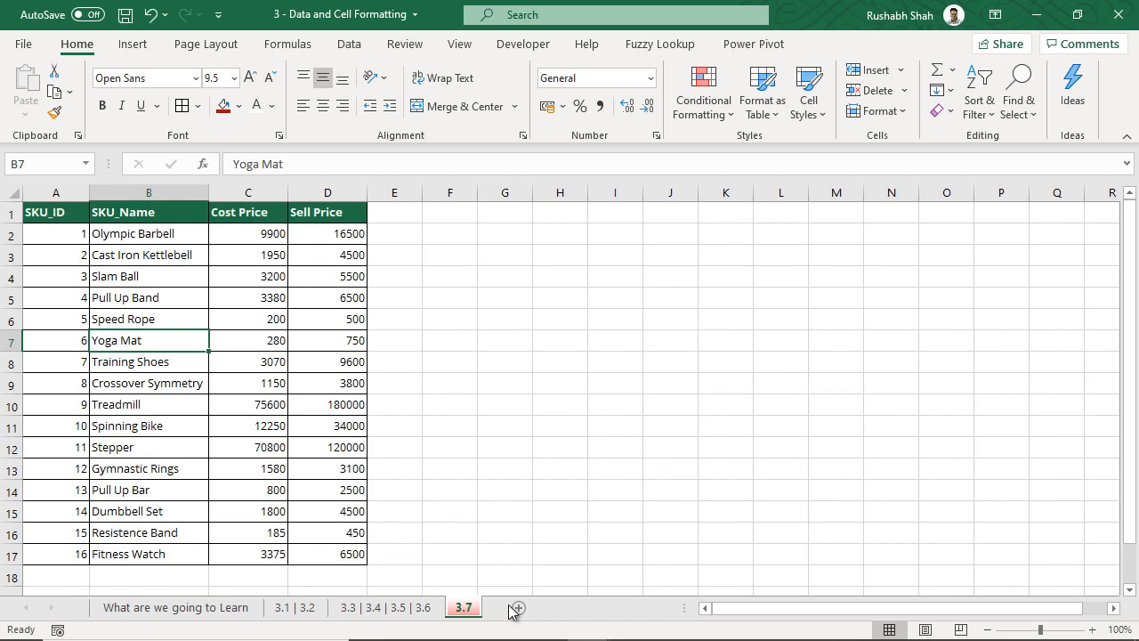
# Step: Return to the What are we going to Learn sheet and select its title in cell A1
pyautogui.click(214, 608)
pyautogui.click(533, 229)
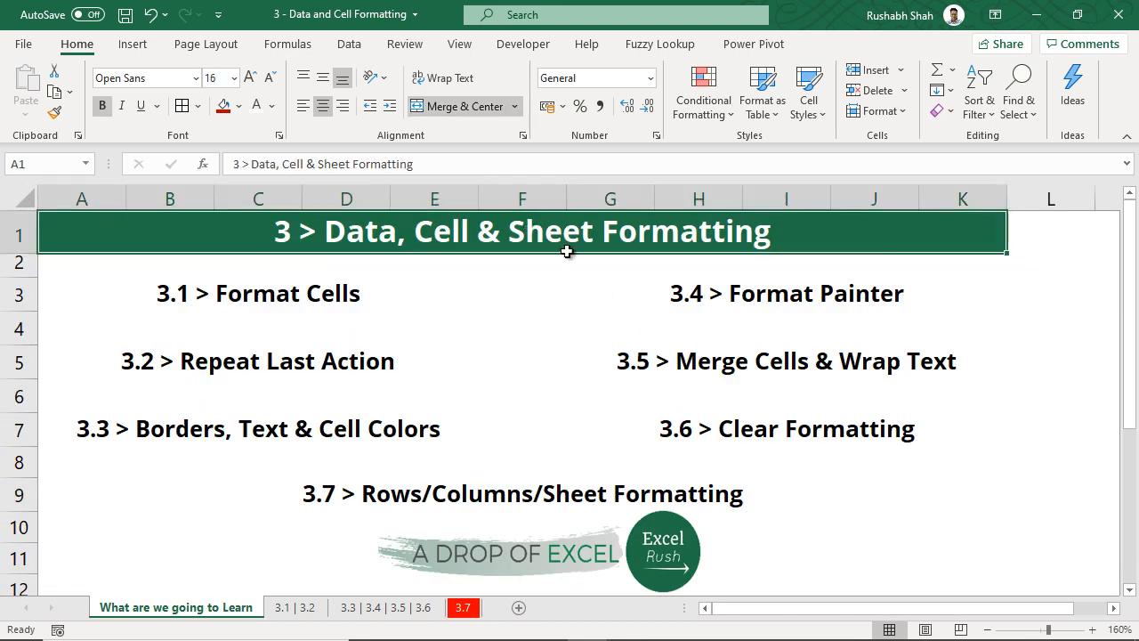